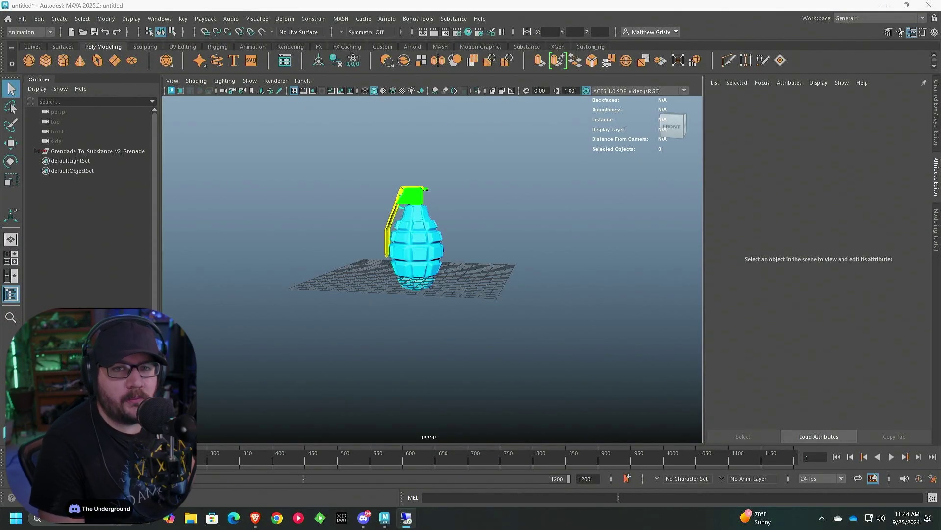
pyautogui.keyDown('alt'); pyautogui.moveTo(442, 277); pyautogui.dragTo(451, 270, button='middle'); pyautogui.keyUp('alt')
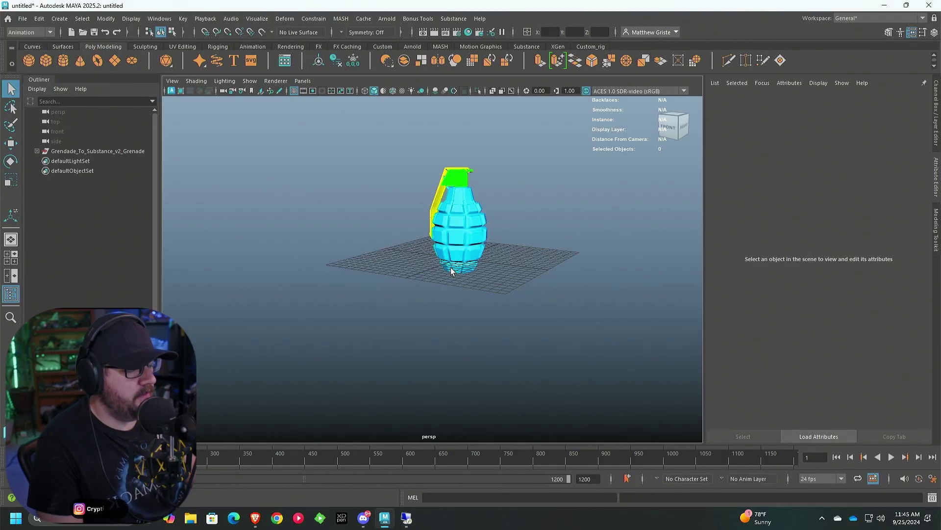
pyautogui.scroll(5, 449, 267)
pyautogui.keyDown('alt'); pyautogui.moveTo(447, 262); pyautogui.dragTo(469, 272); pyautogui.keyUp('alt')
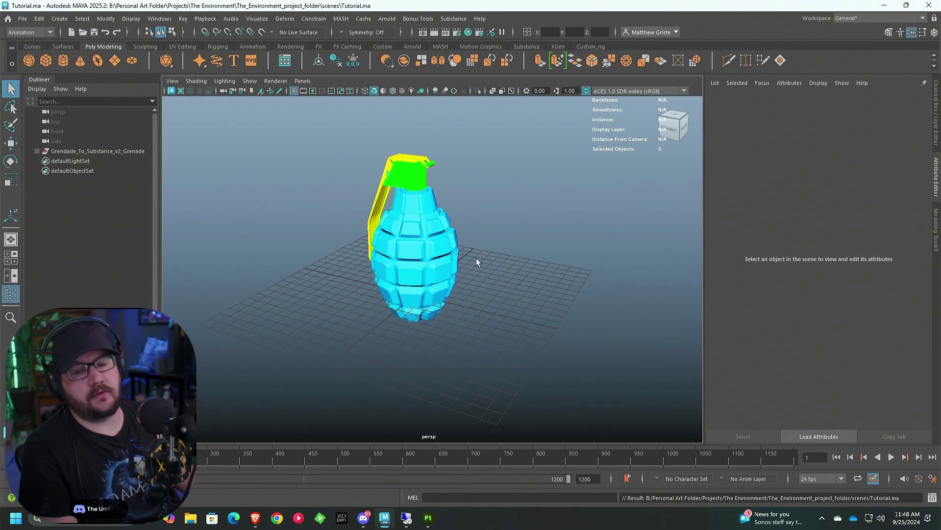
pyautogui.keyDown('alt'); pyautogui.moveTo(337, 216); pyautogui.dragTo(350, 198); pyautogui.keyUp('alt')
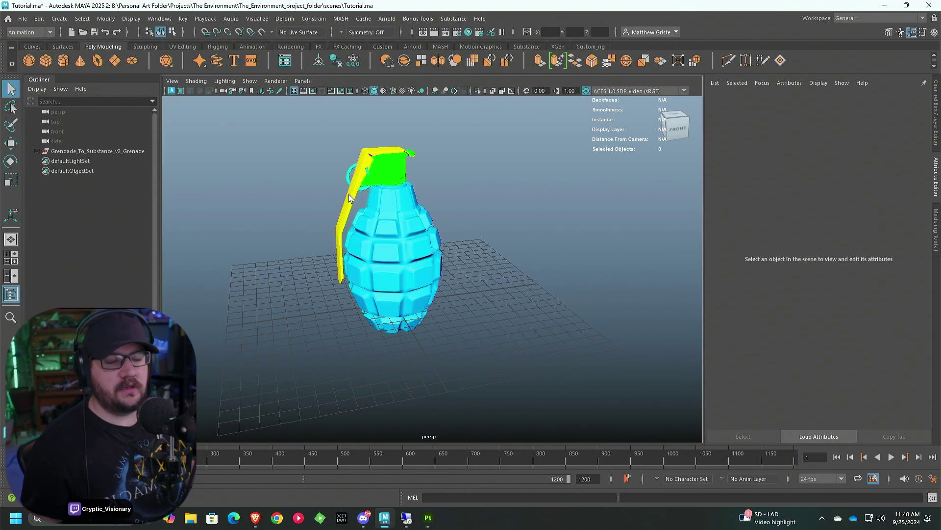
# Open the Hypershade editor for building the grenade's materials.
pyautogui.click(159, 18)
pyautogui.moveTo(181, 96)
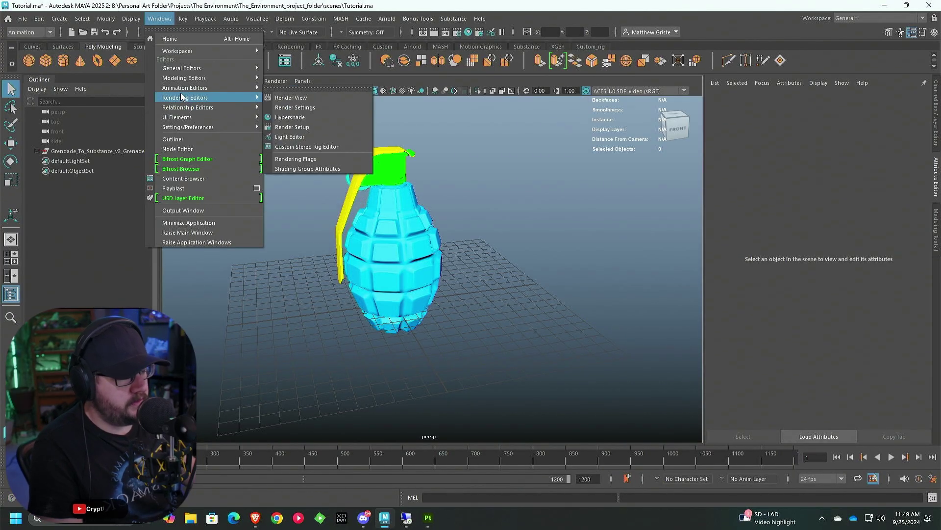
pyautogui.click(289, 118)
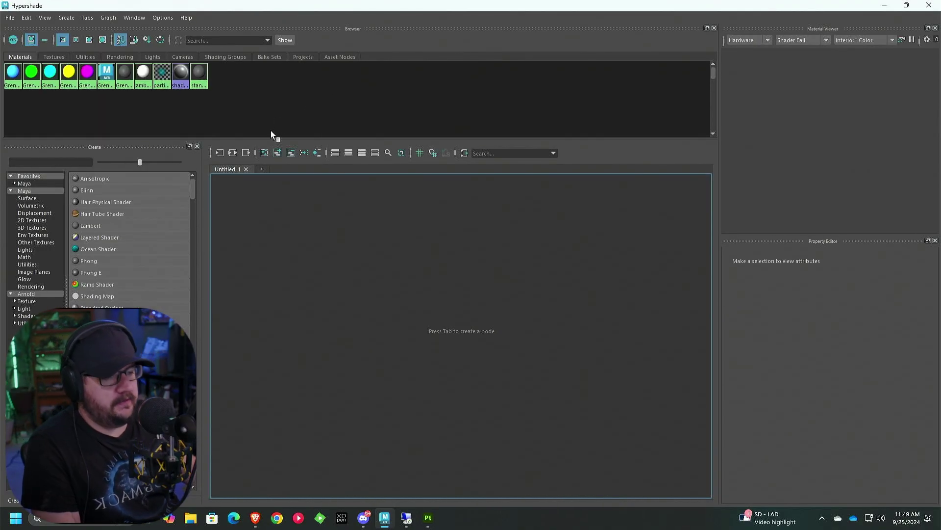
pyautogui.moveTo(305, 143); pyautogui.dragTo(314, 179)
pyautogui.keyDown('alt'); pyautogui.moveTo(498, 325); pyautogui.dragTo(476, 315, button='middle'); pyautogui.keyUp('alt')
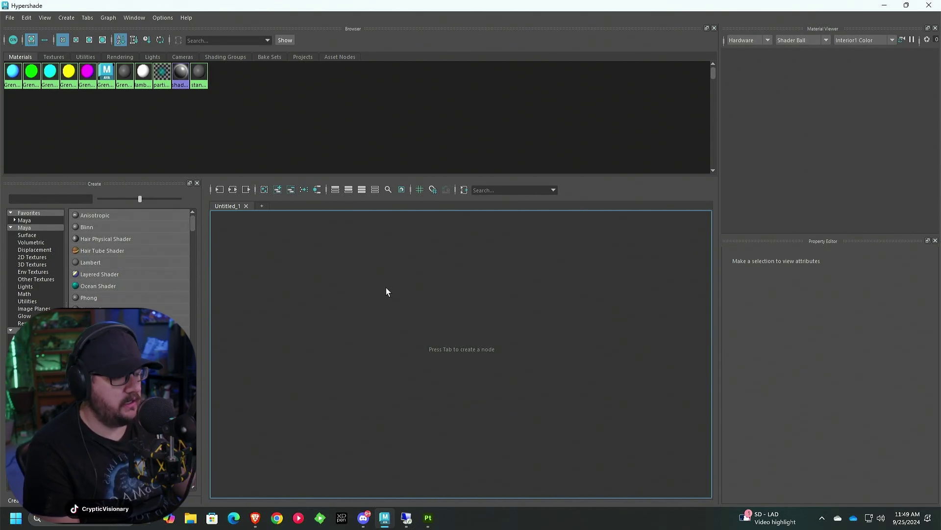
# Create an aiStandardSurface material node in the empty node graph.
pyautogui.press('Tab')
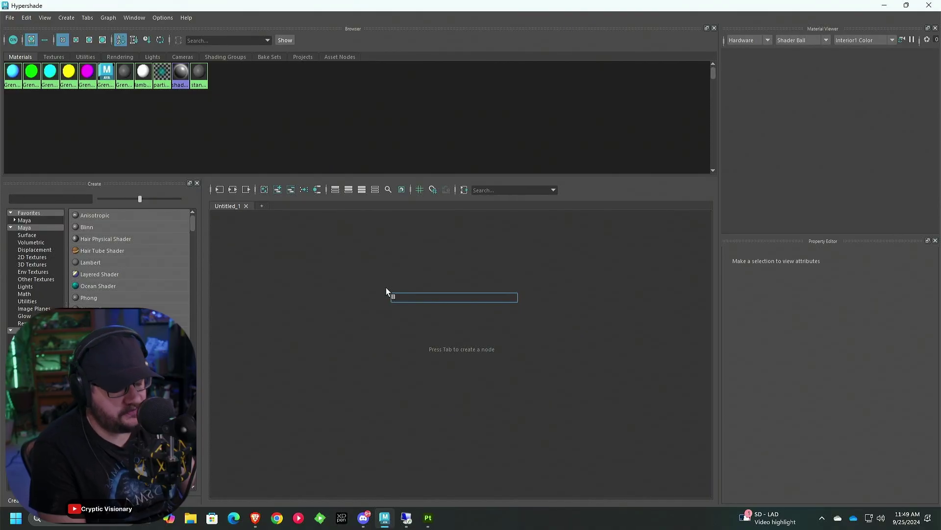
pyautogui.write('aistan')
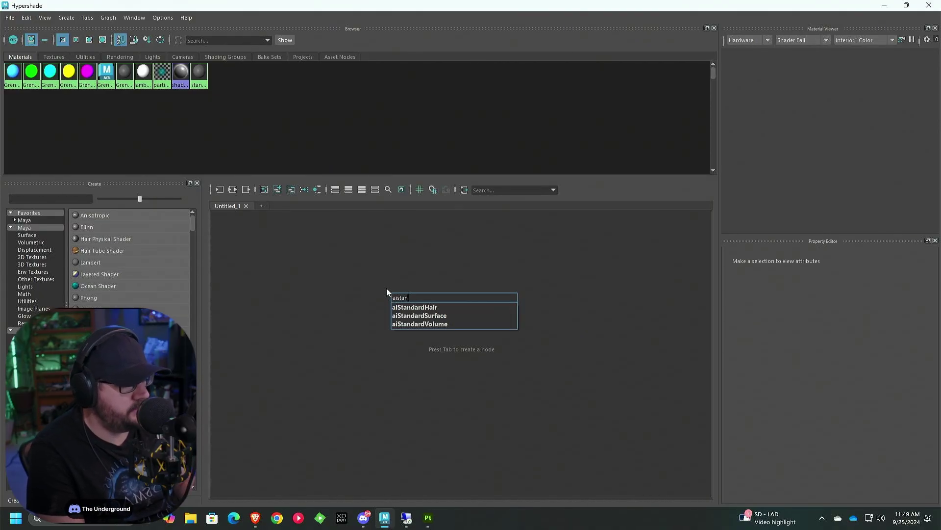
pyautogui.press('Down')
pyautogui.press('Down')
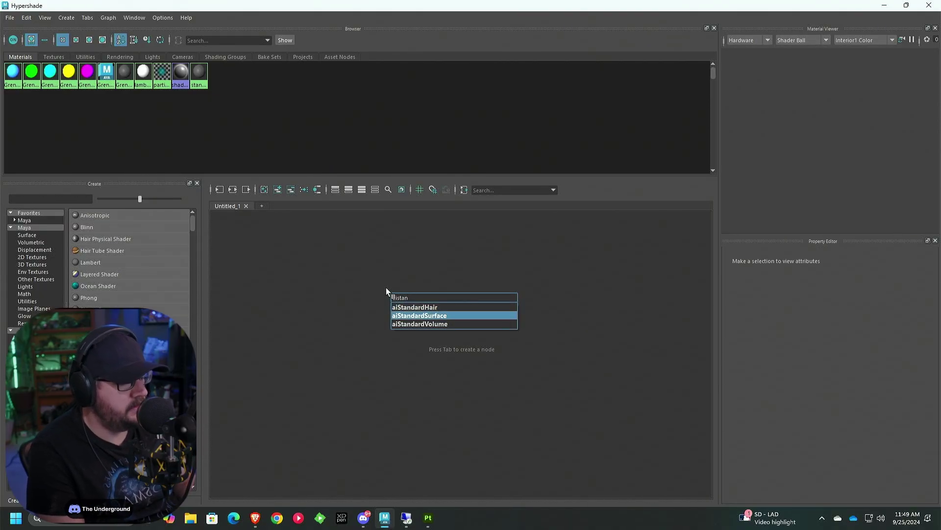
pyautogui.press('Return')
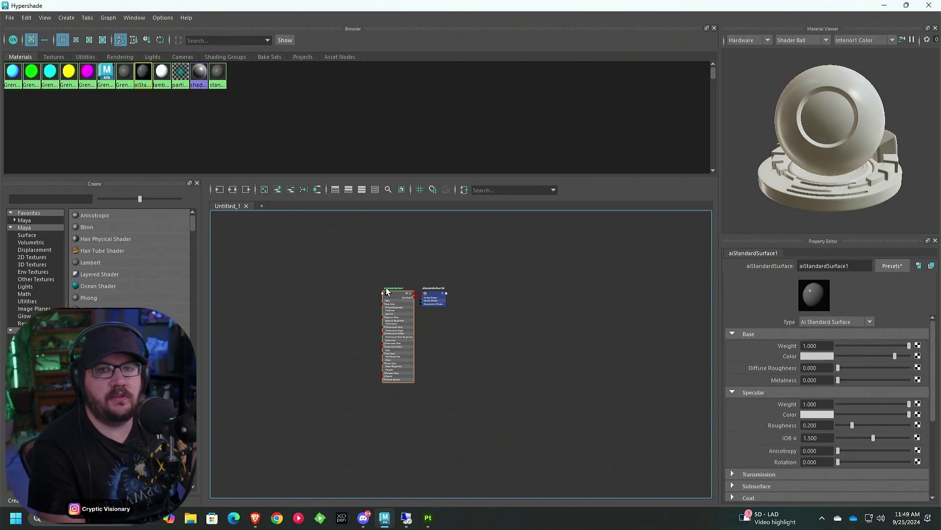
# Move the aiStandardSurface1SG shading group node a little farther from the aiStandardSurface1 node.
pyautogui.scroll(2, 465, 347)
pyautogui.keyDown('alt'); pyautogui.moveTo(465, 347); pyautogui.dragTo(525, 366, button='middle'); pyautogui.keyUp('alt')
pyautogui.scroll(1, 464, 327)
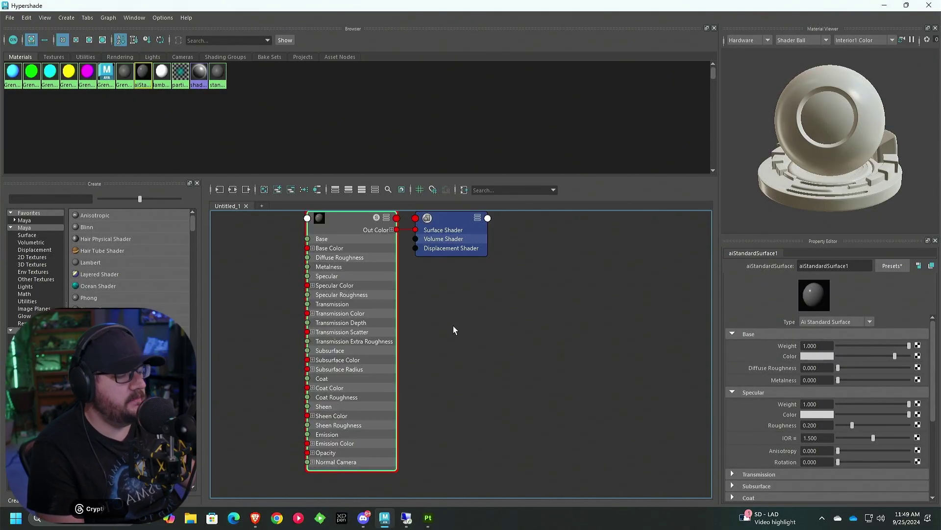
pyautogui.keyDown('alt'); pyautogui.moveTo(453, 326); pyautogui.dragTo(484, 334, button='middle'); pyautogui.keyUp('alt')
pyautogui.scroll(-1, 485, 334)
pyautogui.moveTo(490, 260)
pyautogui.mouseDown()
pyautogui.moveTo(522, 313)
pyautogui.moveTo(494, 243)
pyautogui.moveTo(478, 259)
pyautogui.moveTo(537, 259)
pyautogui.moveTo(502, 263)
pyautogui.mouseUp()
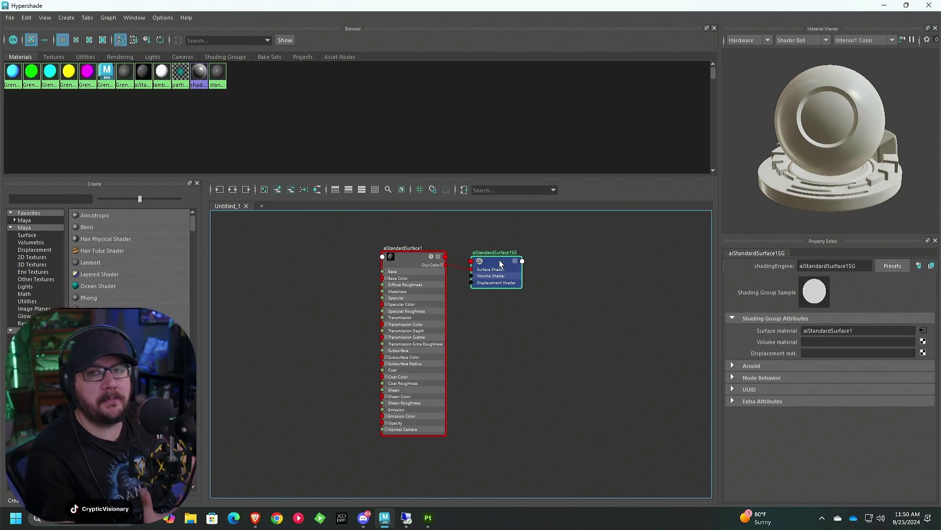
# Add a file texture node and arrange it with its place2dTexture node on the input side of the material.
pyautogui.moveTo(327, 289); pyautogui.dragTo(392, 304, button='middle')
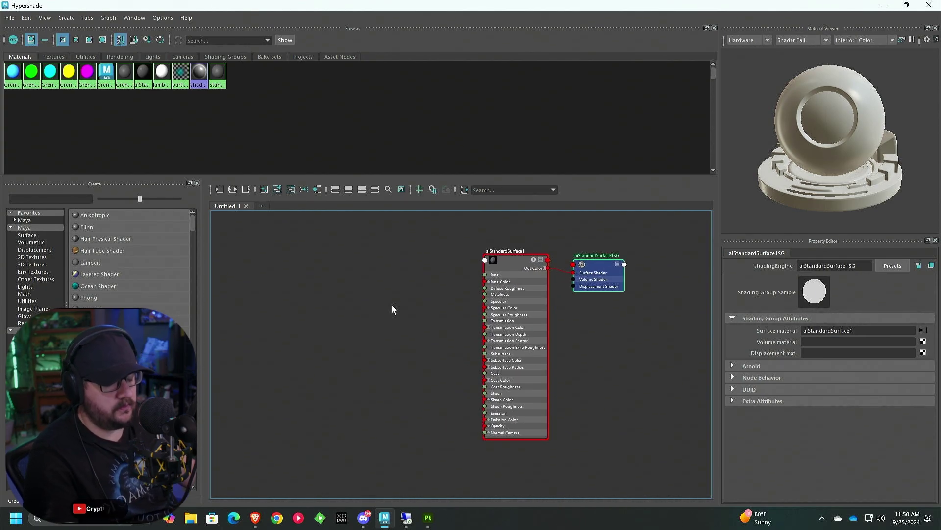
pyautogui.press('Tab')
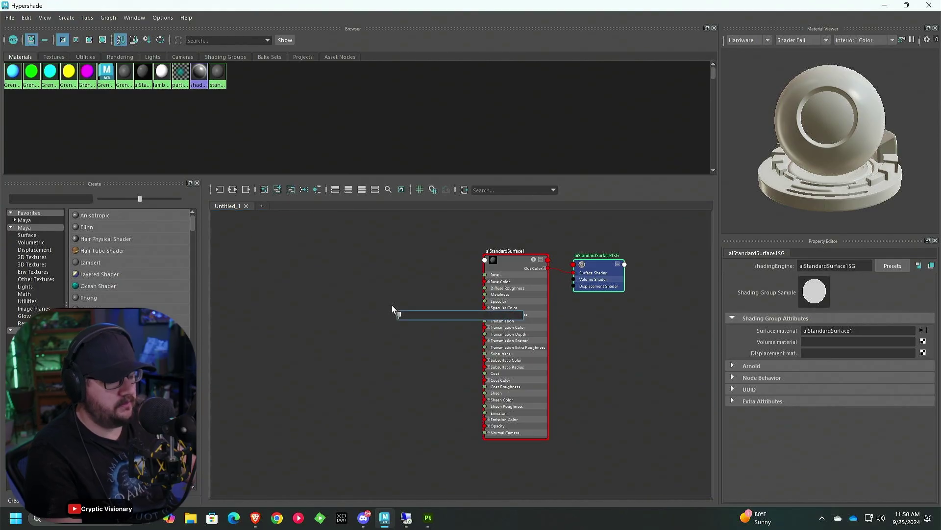
pyautogui.write('file')
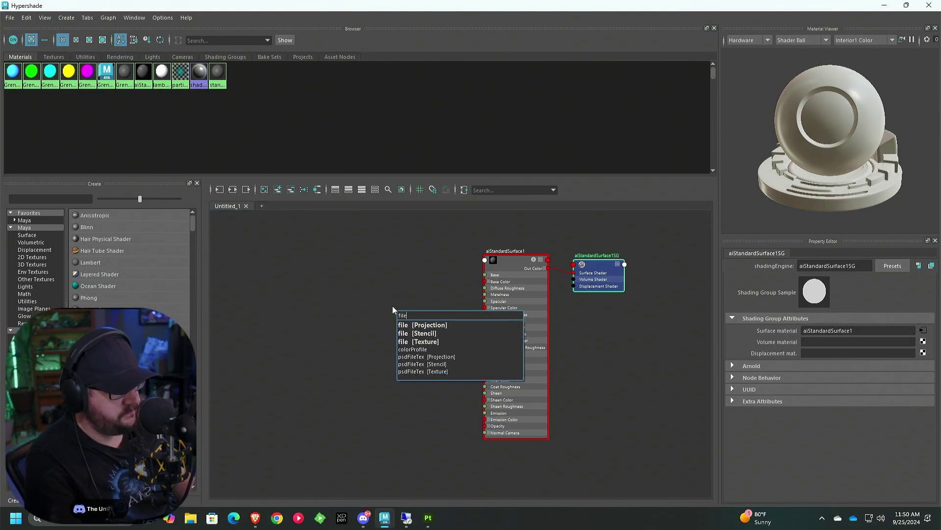
pyautogui.click(430, 339)
pyautogui.moveTo(421, 323); pyautogui.dragTo(283, 289)
pyautogui.moveTo(468, 332); pyautogui.dragTo(361, 283)
pyautogui.moveTo(272, 288)
pyautogui.mouseDown()
pyautogui.moveTo(262, 270)
pyautogui.moveTo(274, 275)
pyautogui.mouseUp()
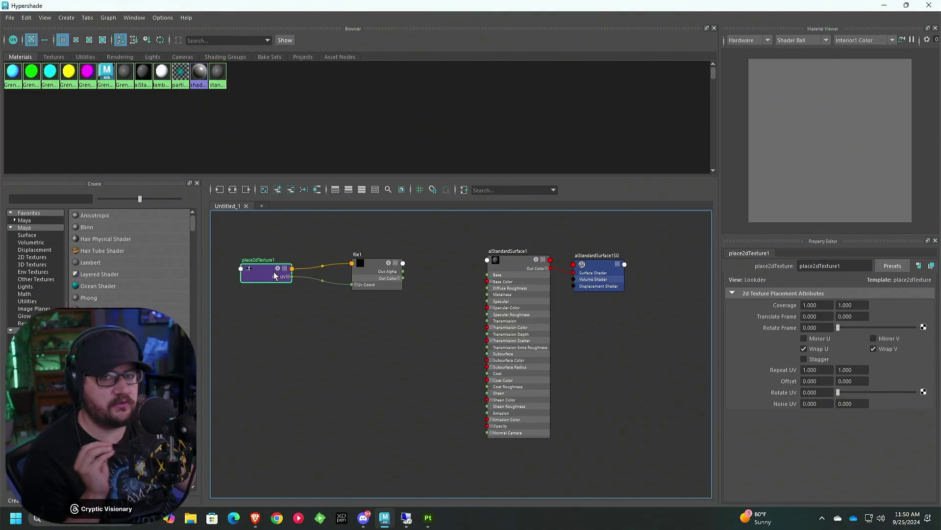
# Load Grenade_to_Substance_HP_V2_Grenade_Body_ID_BaseColor.1001.png from the New 4k folder into the file1 texture node.
pyautogui.click(365, 279)
pyautogui.moveTo(403, 265); pyautogui.dragTo(396, 261)
pyautogui.click(926, 338)
pyautogui.doubleClick(229, 147)
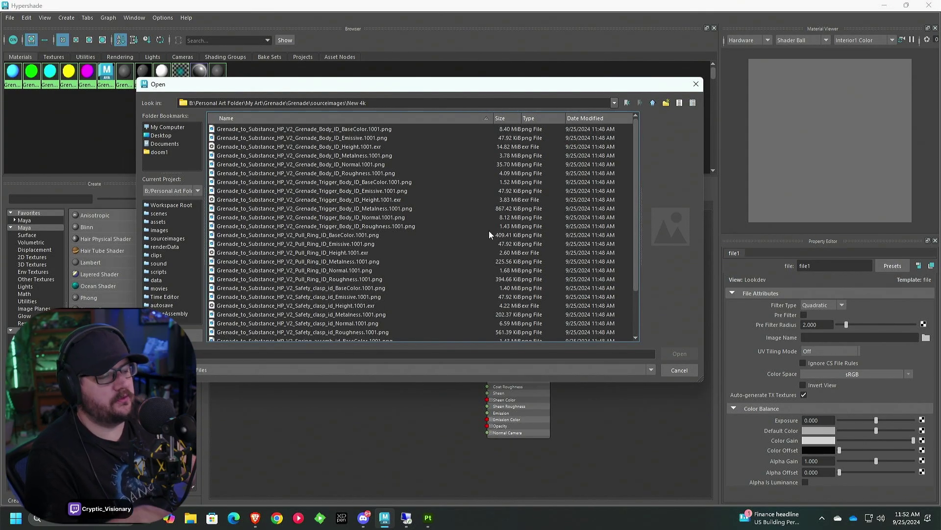
pyautogui.click(339, 129)
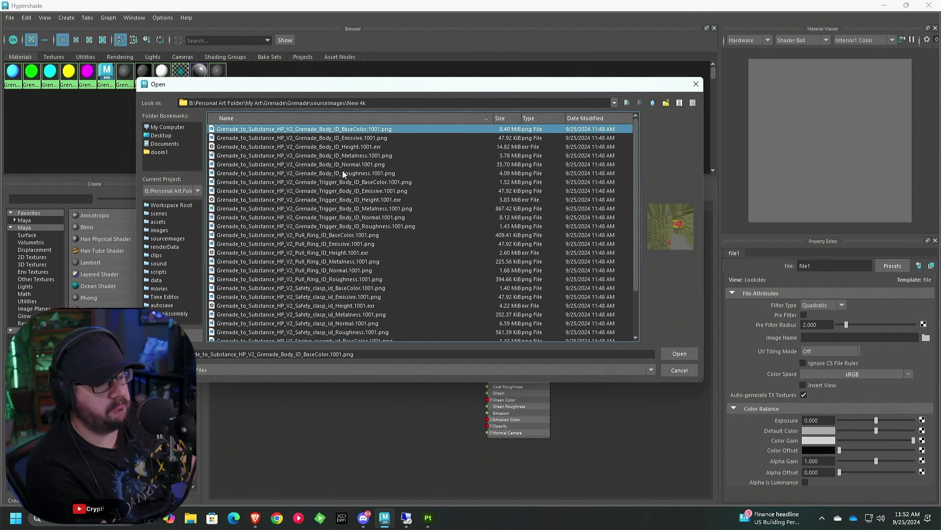
pyautogui.click(679, 354)
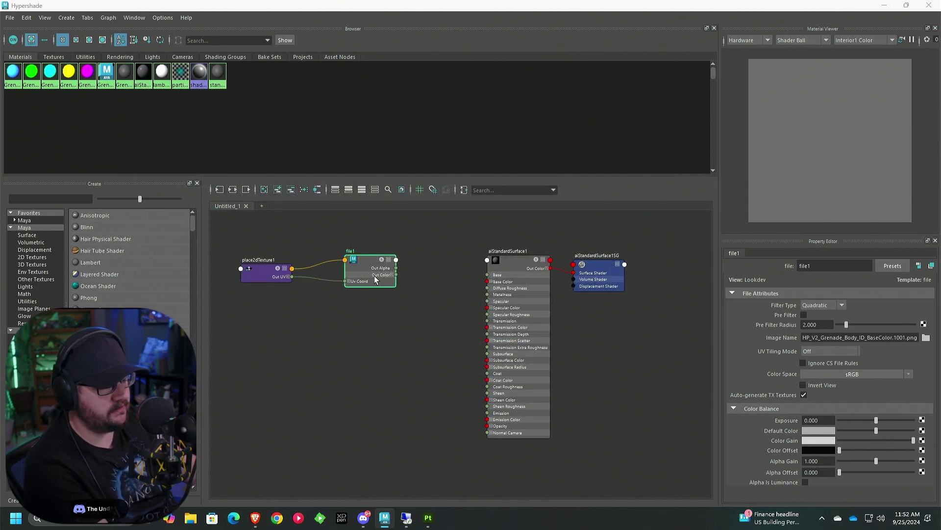
# Rename the file texture node to Base_Color and reposition it and the place2dTexture1 node in the graph.
pyautogui.doubleClick(825, 267)
pyautogui.write('Base_Color')
pyautogui.press('Return')
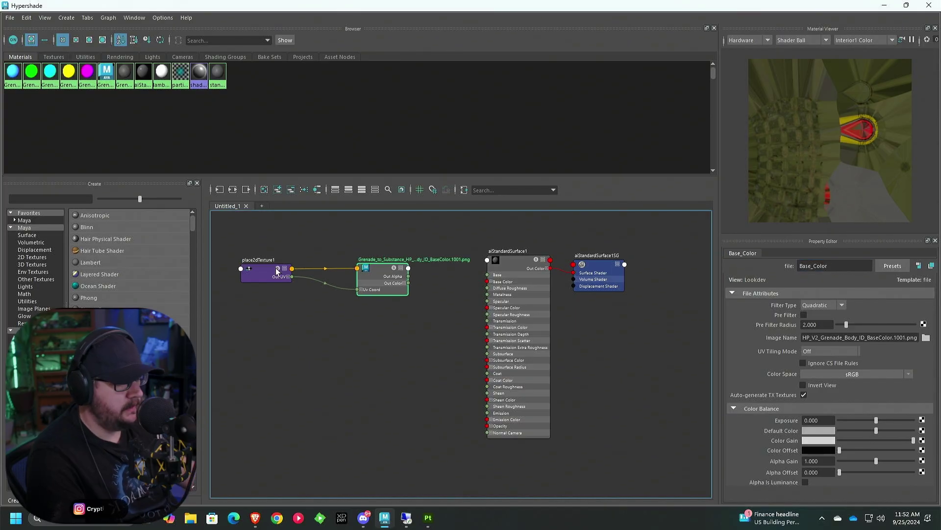
pyautogui.moveTo(277, 271); pyautogui.dragTo(271, 279)
pyautogui.moveTo(375, 275); pyautogui.dragTo(346, 268)
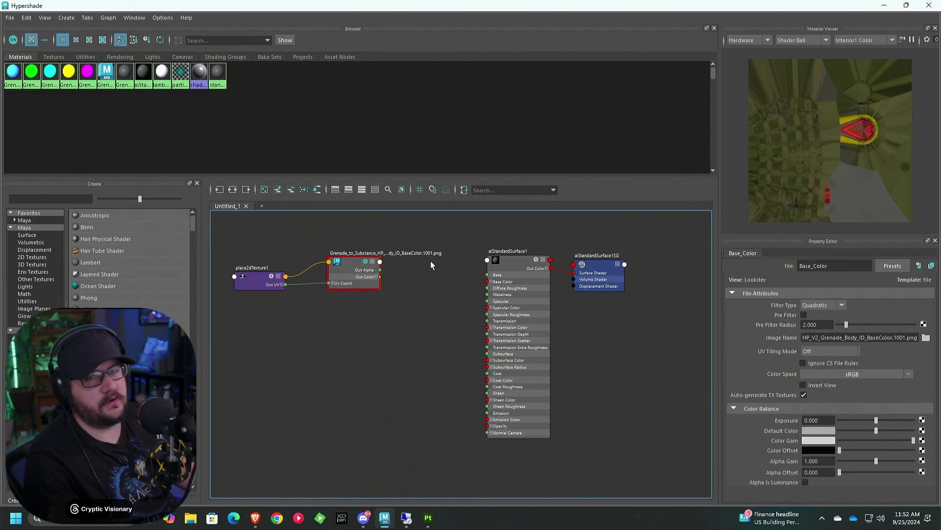
pyautogui.moveTo(367, 268); pyautogui.dragTo(375, 266)
# Add a second file texture node below the Base_Color node.
pyautogui.keyDown('alt'); pyautogui.moveTo(418, 304); pyautogui.dragTo(461, 302, button='middle'); pyautogui.keyUp('alt')
pyautogui.scroll(-2, 461, 302)
pyautogui.scroll(2, 458, 305)
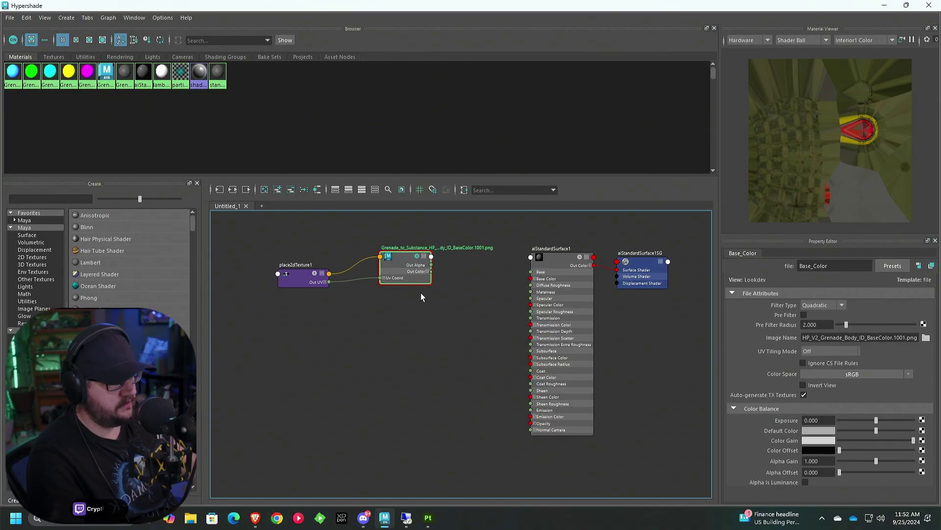
pyautogui.press('Tab')
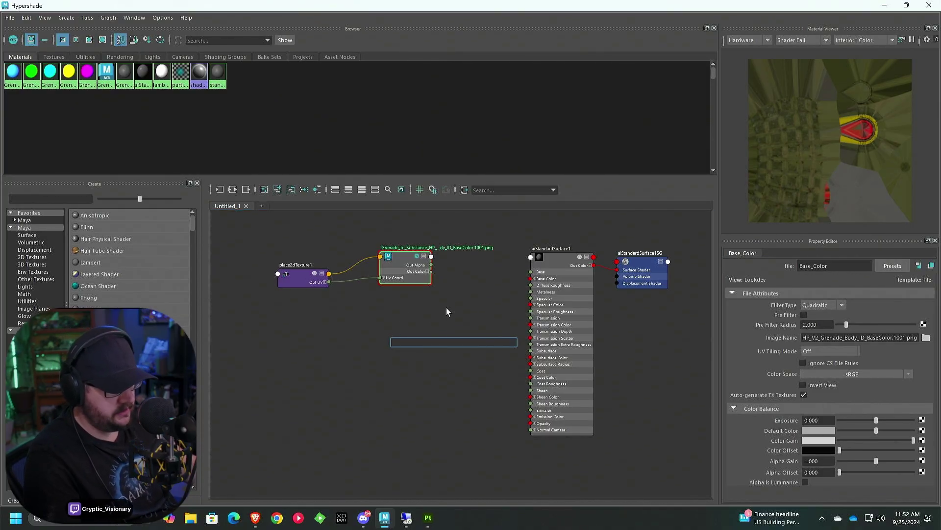
pyautogui.write('fil')
pyautogui.press('Down')
pyautogui.press('Down')
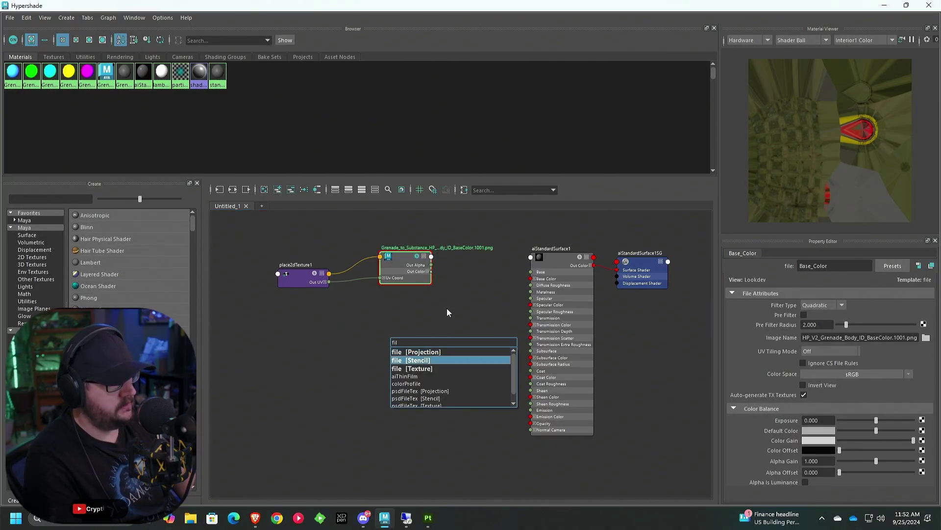
pyautogui.press('Down')
pyautogui.press('Return')
# Delete the place2dTexture2 node and move place2dTexture1 farther away from the file texture nodes.
pyautogui.click(299, 329)
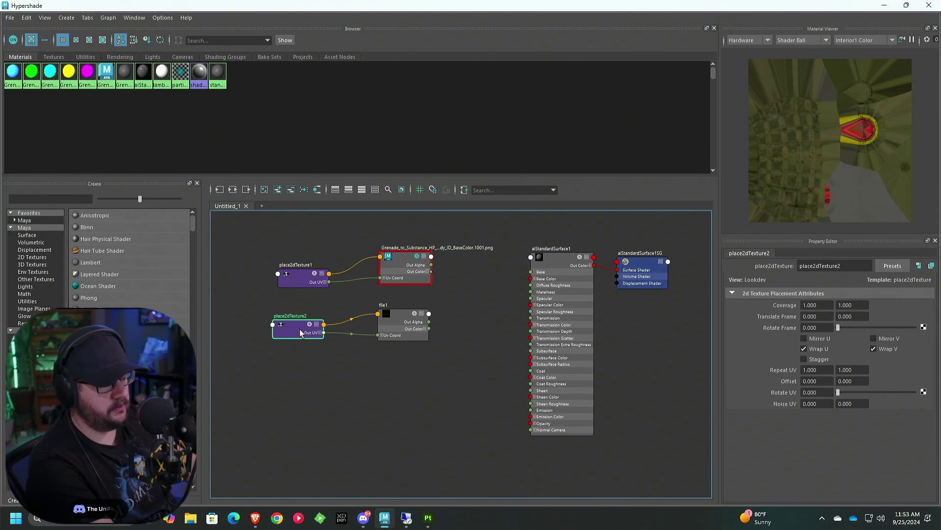
pyautogui.press('Delete')
pyautogui.moveTo(300, 287); pyautogui.dragTo(258, 298)
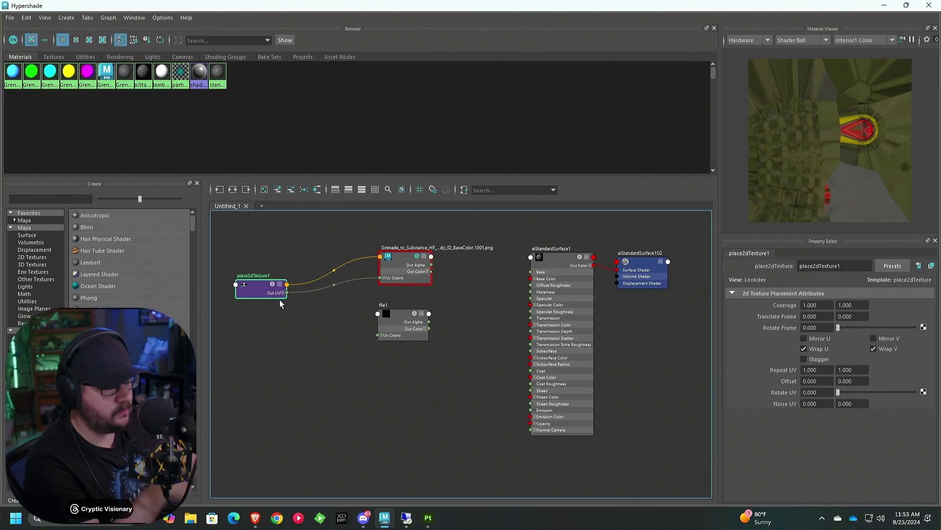
# Load Grenade_to_Substance_HP_V2_Grenade_Body_ID_Height.1001.exr into the second file texture node.
pyautogui.click(401, 314)
pyautogui.click(823, 338)
pyautogui.click(925, 337)
pyautogui.doubleClick(234, 148)
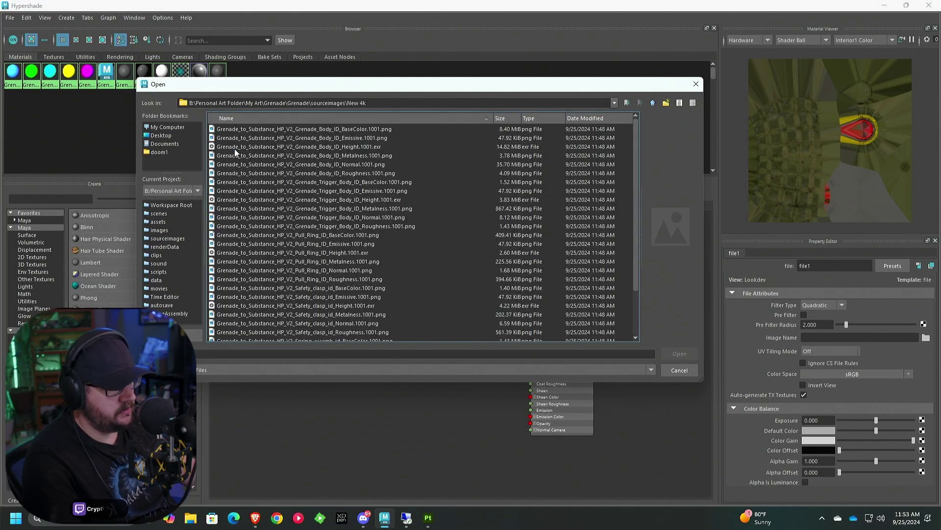
pyautogui.click(234, 147)
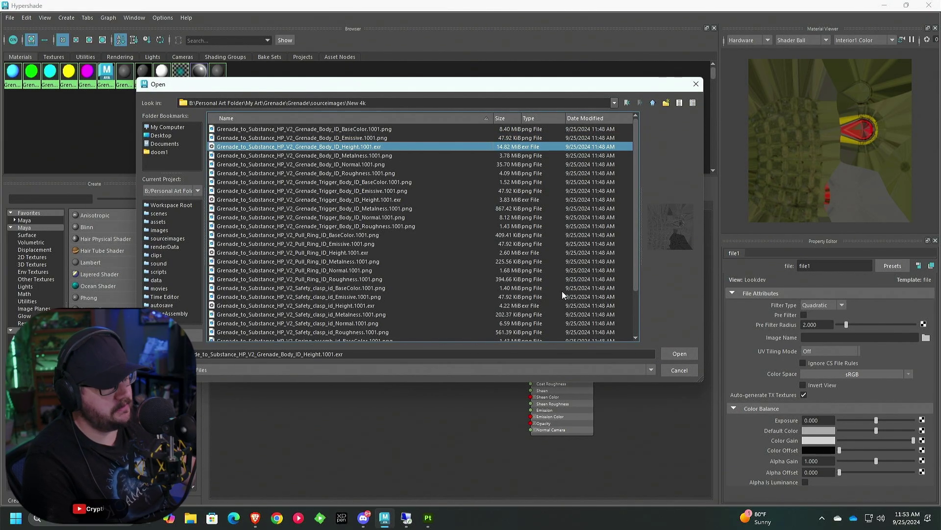
pyautogui.click(690, 355)
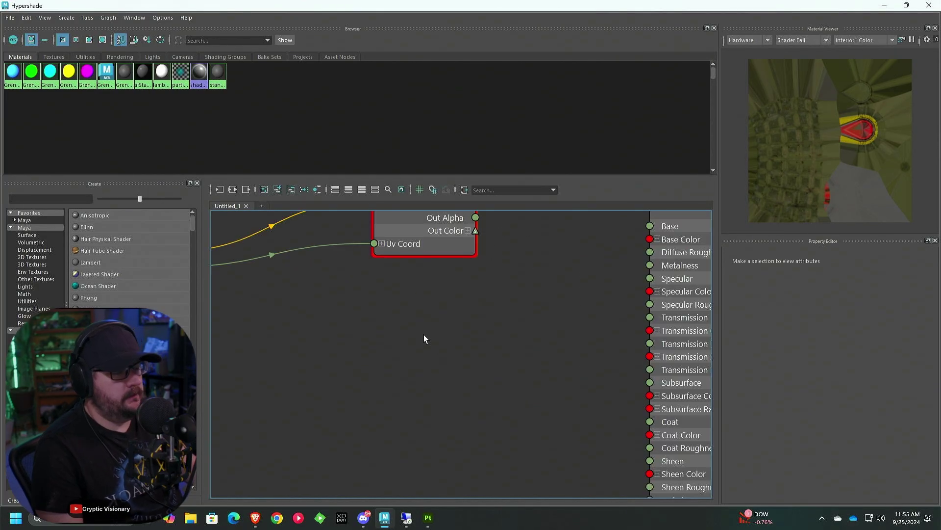
# Duplicate the Base_Color node without network as Height1, and load Grenade_to_Substance_HP_V2_Grenade_Body_ID_Height.1001.exr into the copy.
pyautogui.scroll(-2, 425, 338)
pyautogui.moveTo(404, 346)
pyautogui.keyDown('alt'); pyautogui.mouseDown(button='middle')
pyautogui.moveTo(348, 366)
pyautogui.moveTo(408, 350)
pyautogui.mouseUp(button='middle'); pyautogui.keyUp('alt')
pyautogui.click(359, 290)
pyautogui.scroll(-2, 399, 346)
pyautogui.click(26, 17)
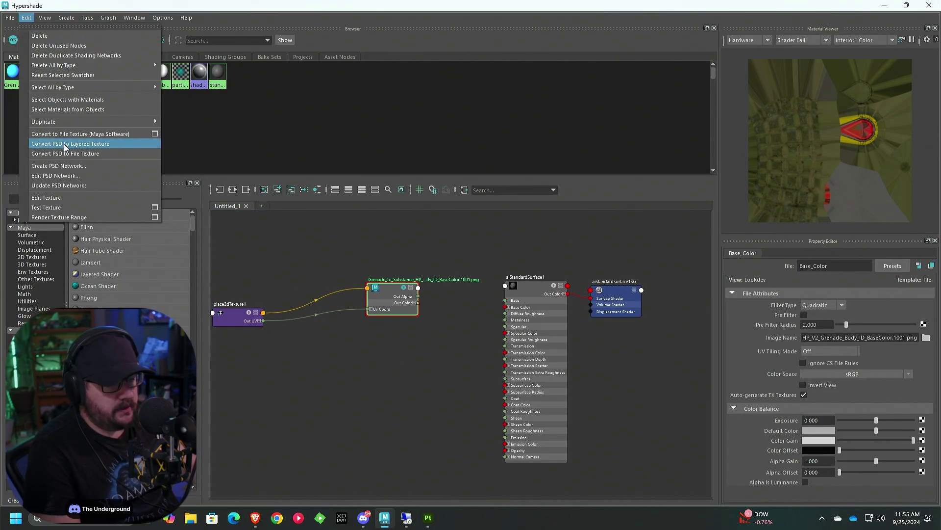
pyautogui.moveTo(62, 121)
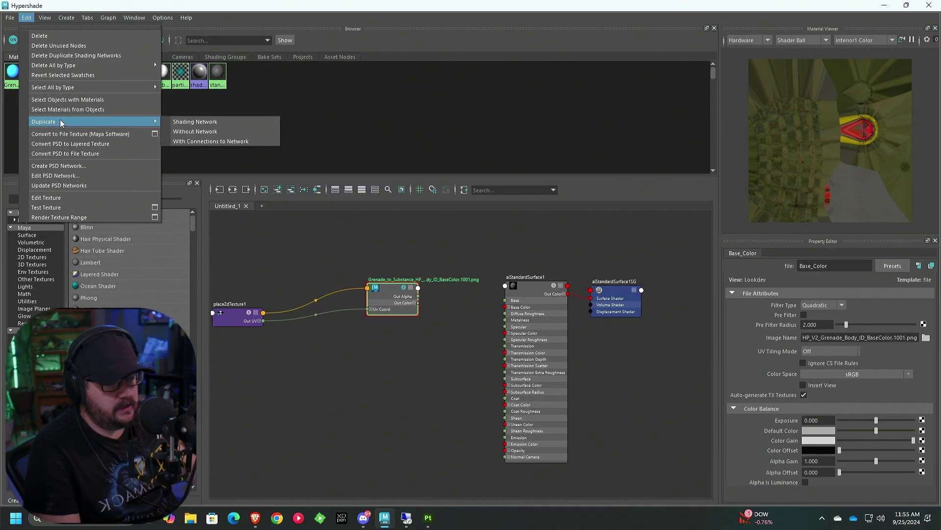
pyautogui.click(186, 132)
pyautogui.write('Height1')
pyautogui.press('Return')
pyautogui.doubleClick(357, 146)
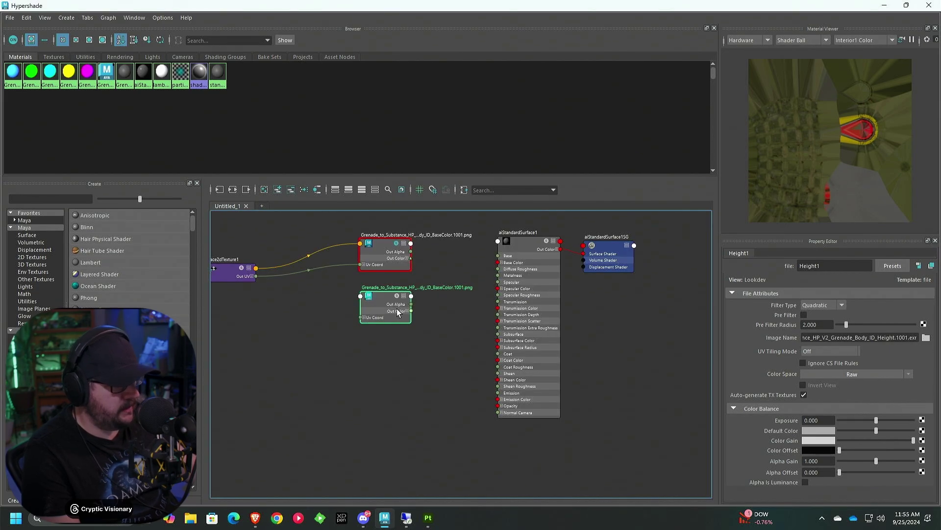
pyautogui.keyDown('alt'); pyautogui.moveTo(395, 318); pyautogui.dragTo(411, 320, button='middle'); pyautogui.keyUp('alt')
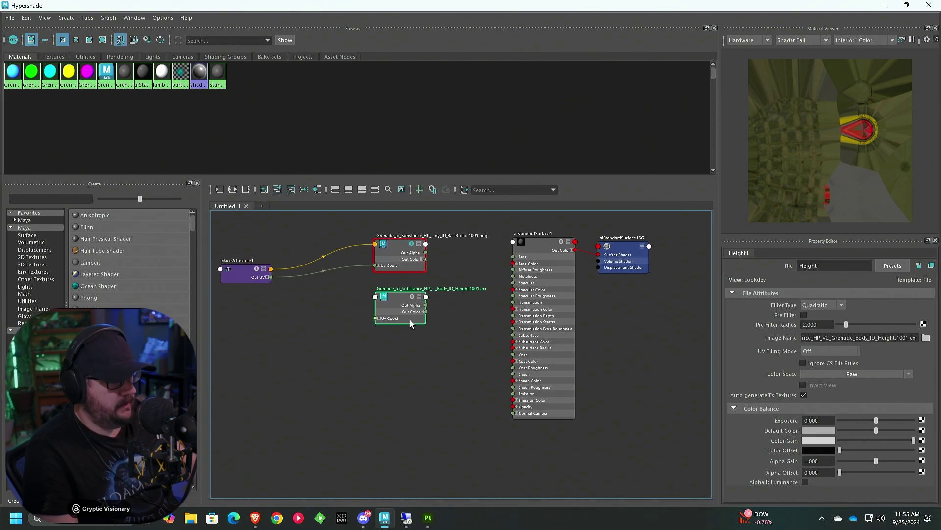
# Duplicate the Height1 node as Metalness, and load Grenade_to_Substance_HP_V2_Grenade_Body_ID_Metalness.1001.png into the copy.
pyautogui.click(26, 18)
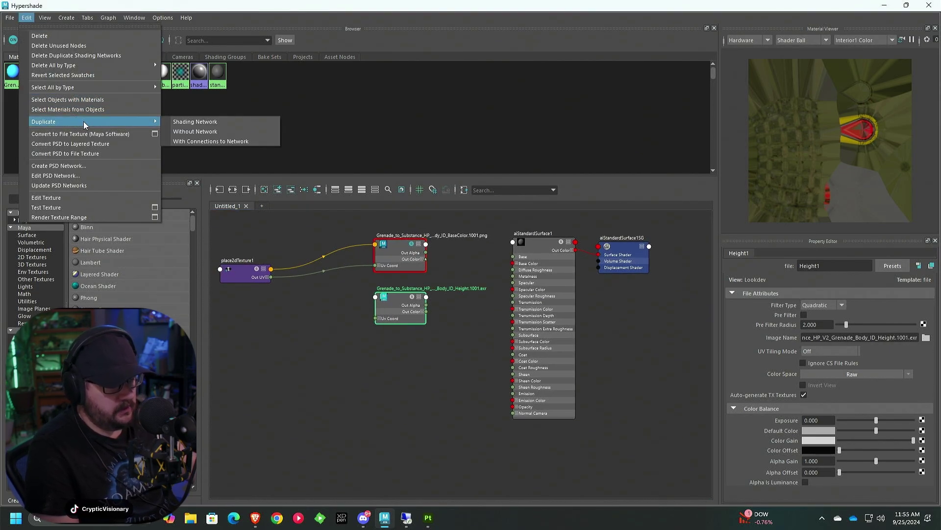
pyautogui.click(199, 122)
pyautogui.doubleClick(362, 156)
# Duplicate the Metalness node's shading network as Normal, and load the grenade body's Normal.1001.png map into the copy.
pyautogui.click(27, 17)
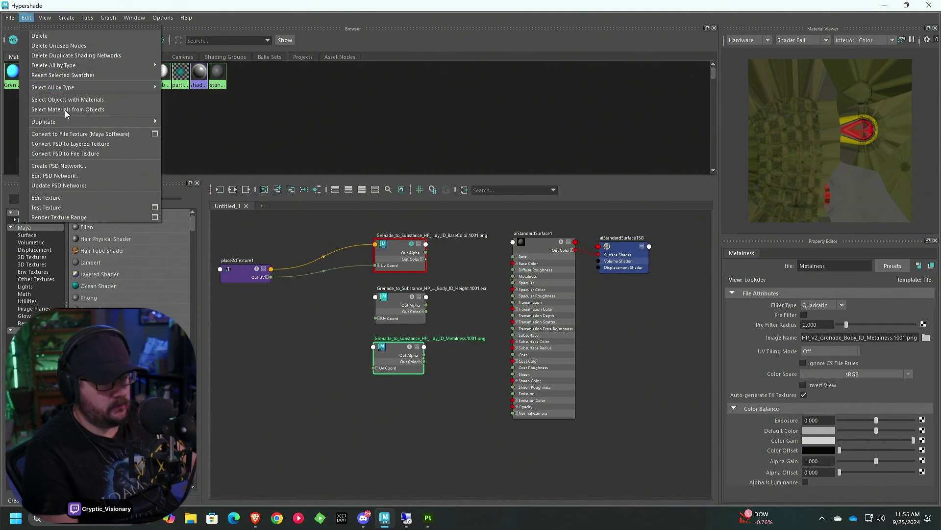
pyautogui.click(198, 122)
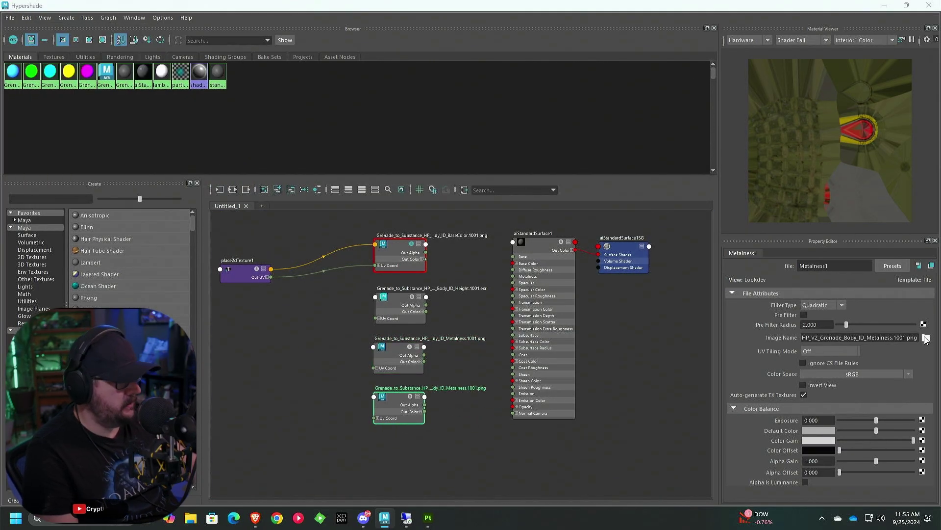
pyautogui.click(927, 338)
pyautogui.doubleClick(361, 166)
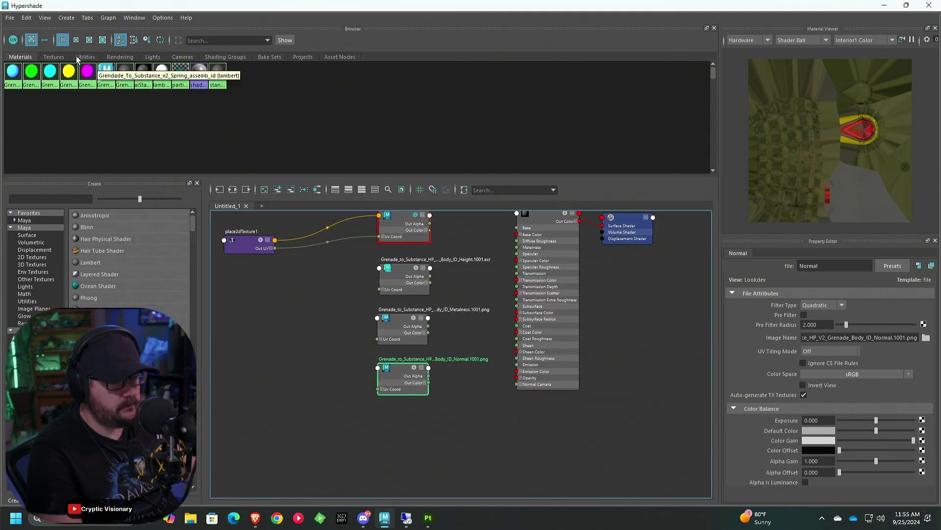
# Duplicate the Normal node as Roughness, and load the grenade body's Roughness.1001.png map into the copy.
pyautogui.click(27, 17)
pyautogui.click(84, 111)
pyautogui.doubleClick(413, 406)
pyautogui.write('Roughness')
pyautogui.press('Return')
pyautogui.press('a')
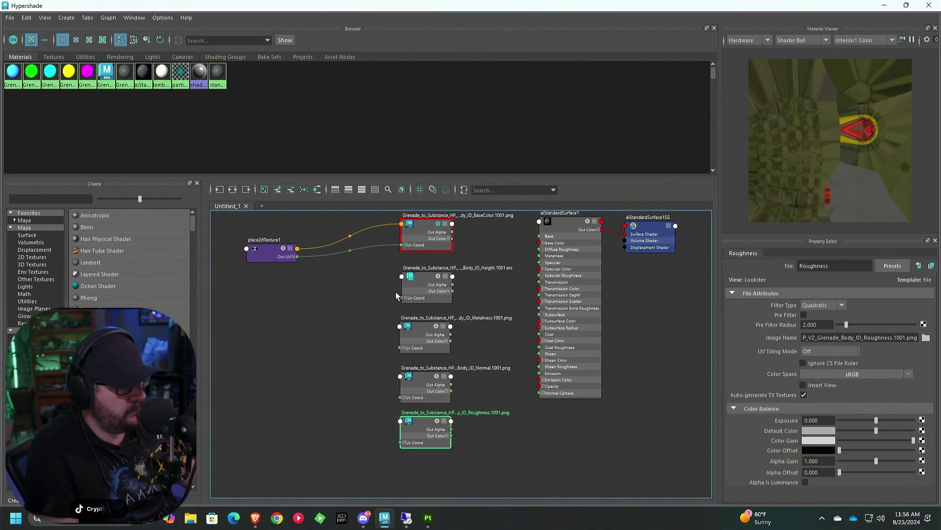
# Connect place2dTexture1's Out UV to the Uv Coord of the Height, Metalness, Normal and Roughness nodes, and reposition place2dTexture1 beside them.
pyautogui.moveTo(401, 297); pyautogui.dragTo(298, 256)
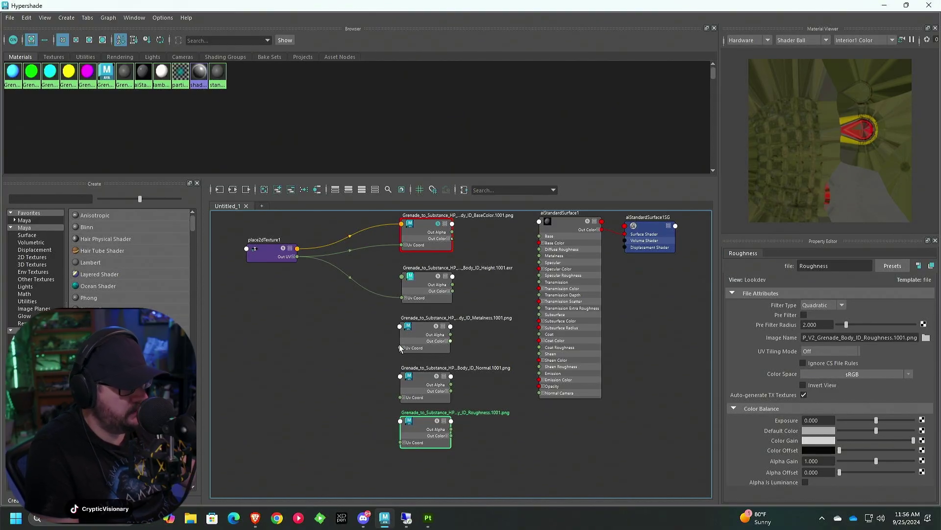
pyautogui.moveTo(400, 348); pyautogui.dragTo(297, 257)
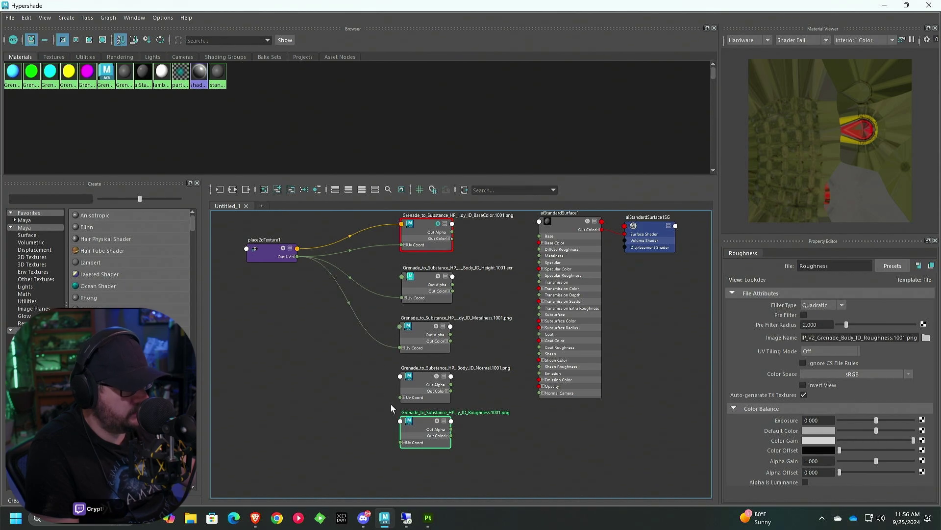
pyautogui.moveTo(286, 257); pyautogui.dragTo(267, 304)
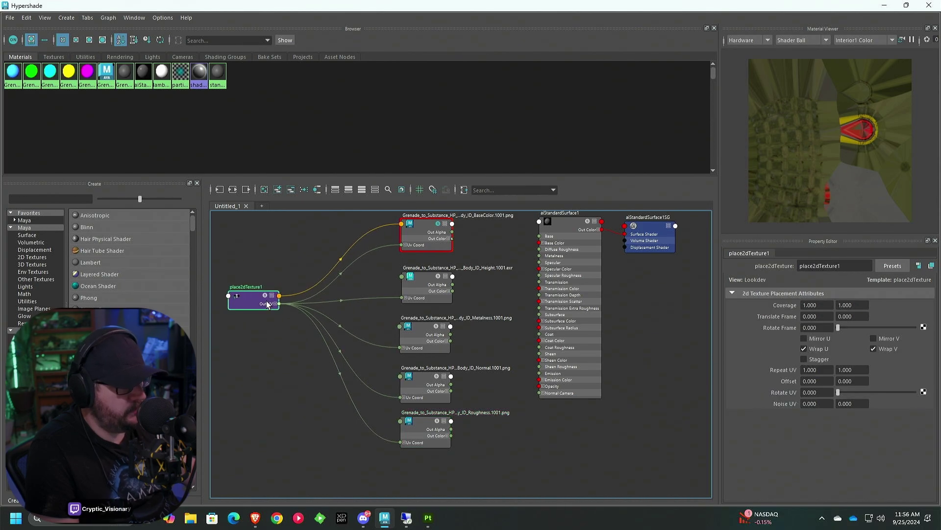
pyautogui.keyDown('alt'); pyautogui.moveTo(293, 307); pyautogui.dragTo(373, 316, button='middle'); pyautogui.keyUp('alt')
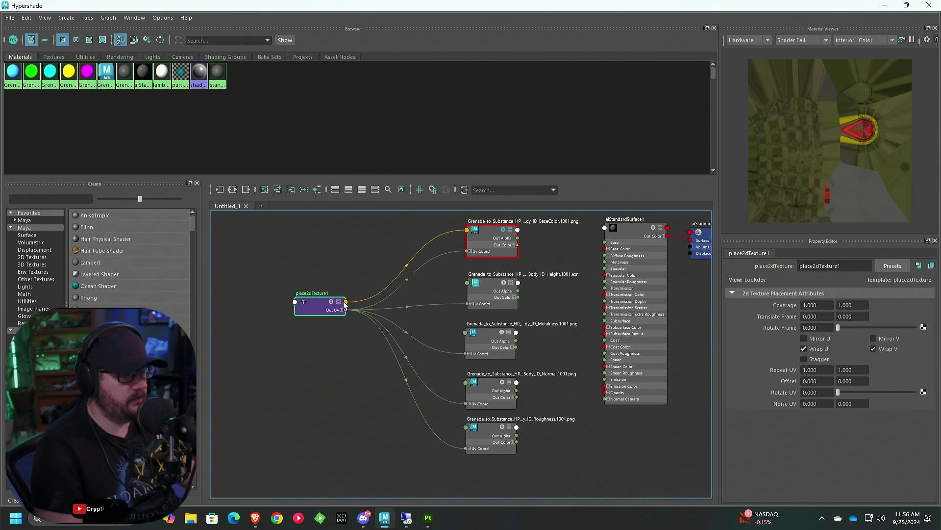
# Connect place2dTexture1's default output to the Height, Metalness, Normal and Roughness file nodes, and move it farther away from them.
pyautogui.moveTo(406, 268)
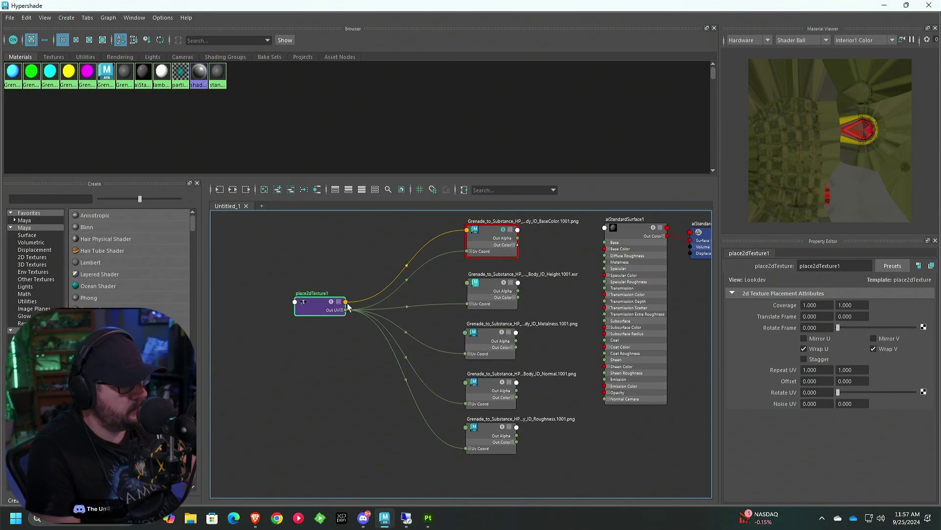
pyautogui.moveTo(346, 301); pyautogui.dragTo(468, 283)
pyautogui.moveTo(346, 302); pyautogui.dragTo(465, 332)
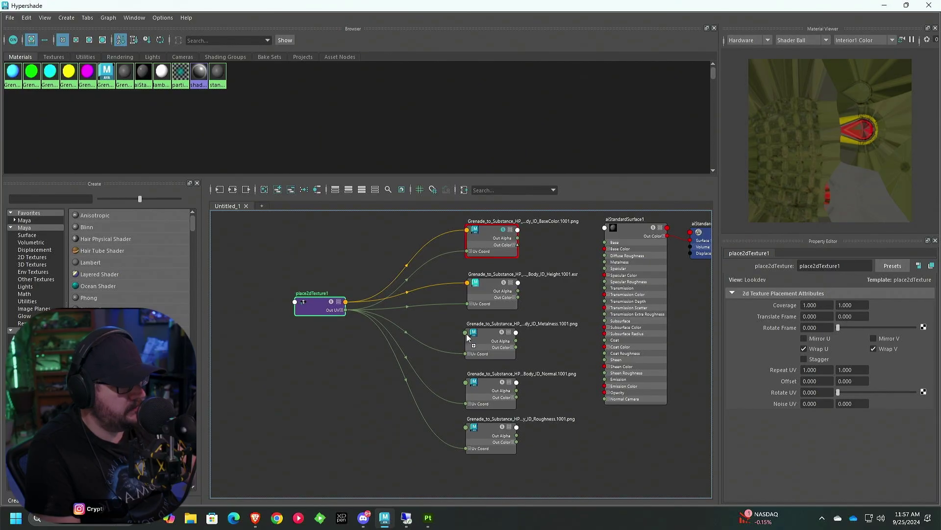
pyautogui.moveTo(345, 302); pyautogui.dragTo(465, 382)
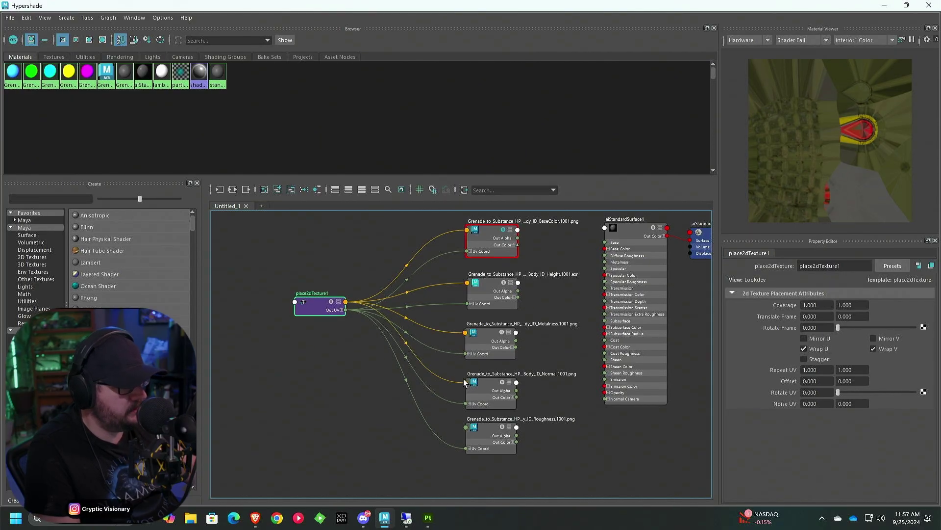
pyautogui.moveTo(346, 309); pyautogui.dragTo(466, 427)
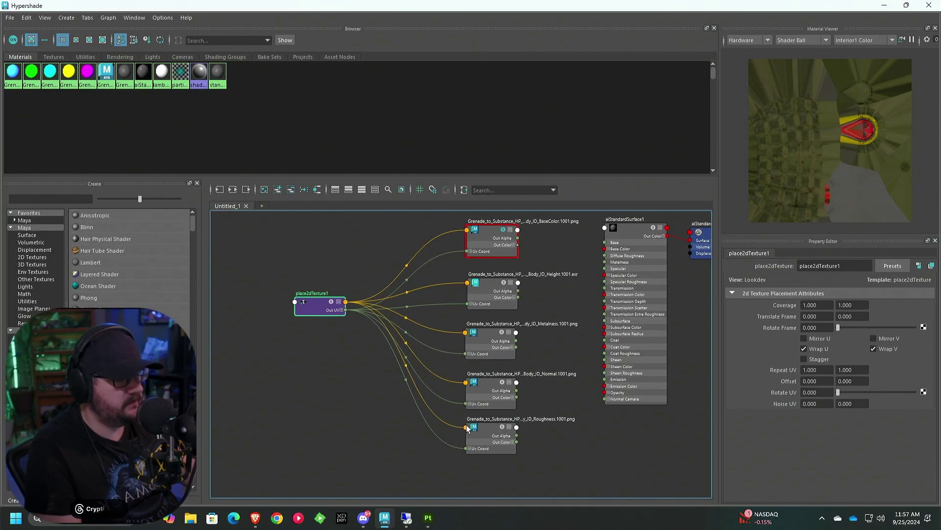
pyautogui.moveTo(319, 316); pyautogui.dragTo(266, 316)
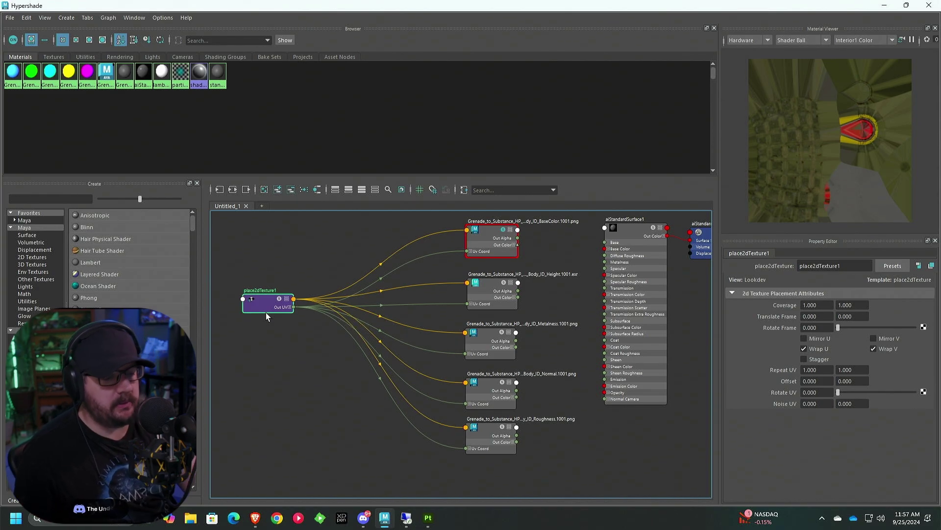
pyautogui.moveTo(266, 312); pyautogui.dragTo(271, 282)
pyautogui.scroll(-3, 499, 294)
pyautogui.moveTo(530, 407); pyautogui.dragTo(483, 280)
pyautogui.scroll(3, 483, 280)
pyautogui.scroll(-3, 572, 432)
pyautogui.keyDown('shift'); pyautogui.moveTo(525, 310); pyautogui.dragTo(453, 305); pyautogui.keyUp('shift')
pyautogui.scroll(2, 484, 298)
pyautogui.scroll(-2, 516, 311)
pyautogui.scroll(3, 425, 279)
pyautogui.scroll(2, 426, 279)
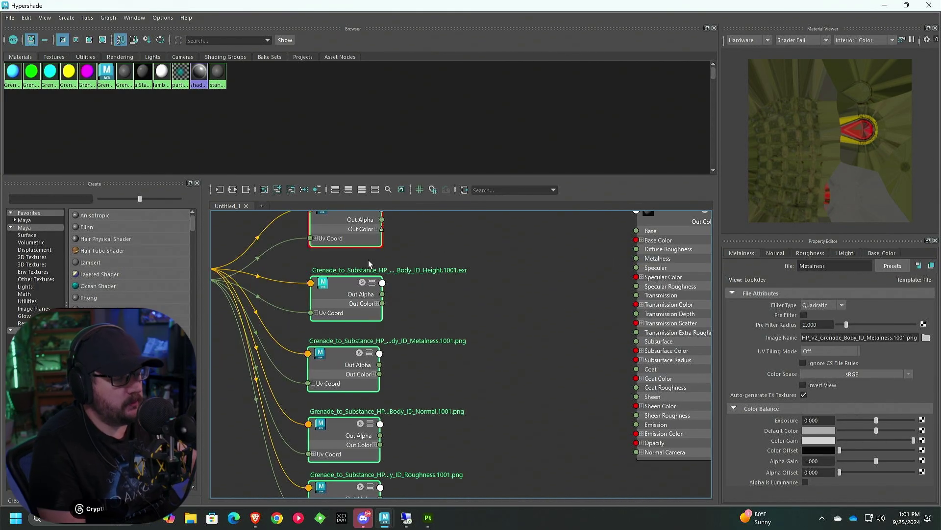
pyautogui.scroll(2, 385, 326)
pyautogui.scroll(-1, 408, 298)
pyautogui.scroll(-2, 407, 298)
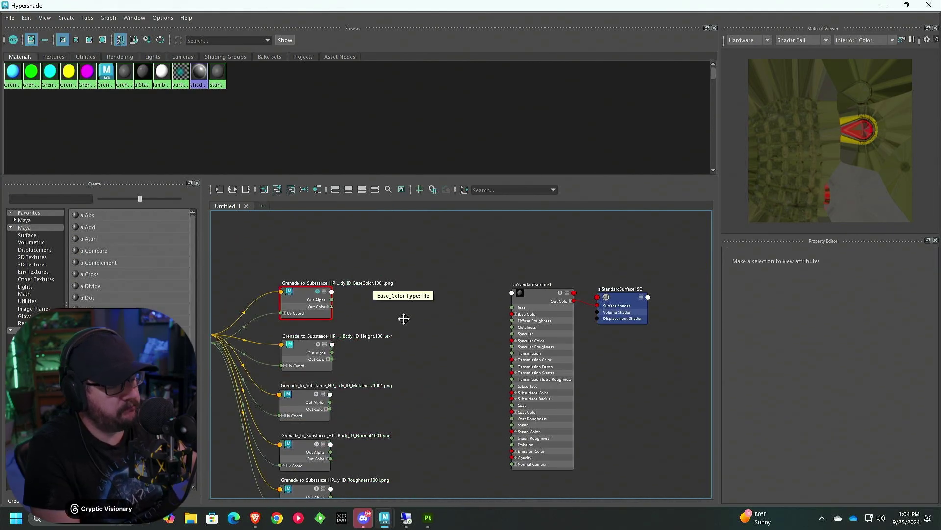
# Create a multiplyDivide node and place it between the Base Color file node and the aiStandardSurface1 node.
pyautogui.press('Tab')
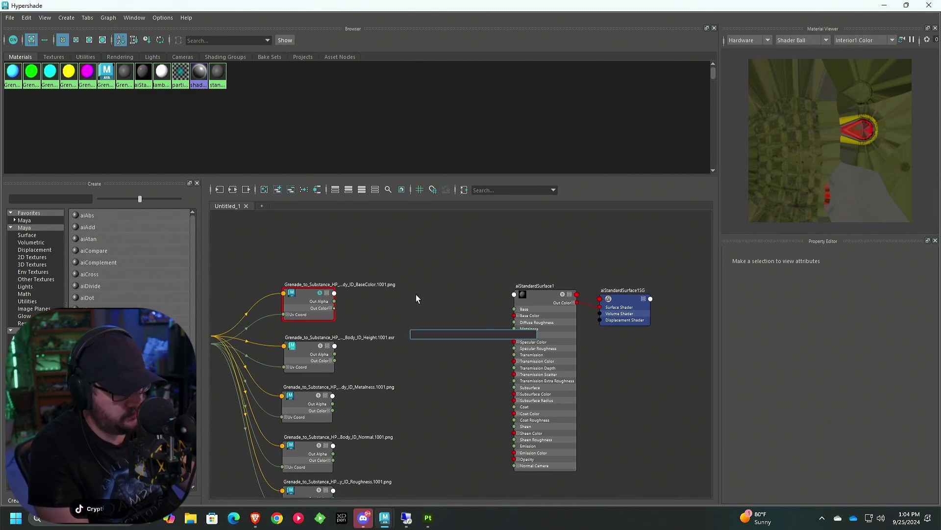
pyautogui.write('mul')
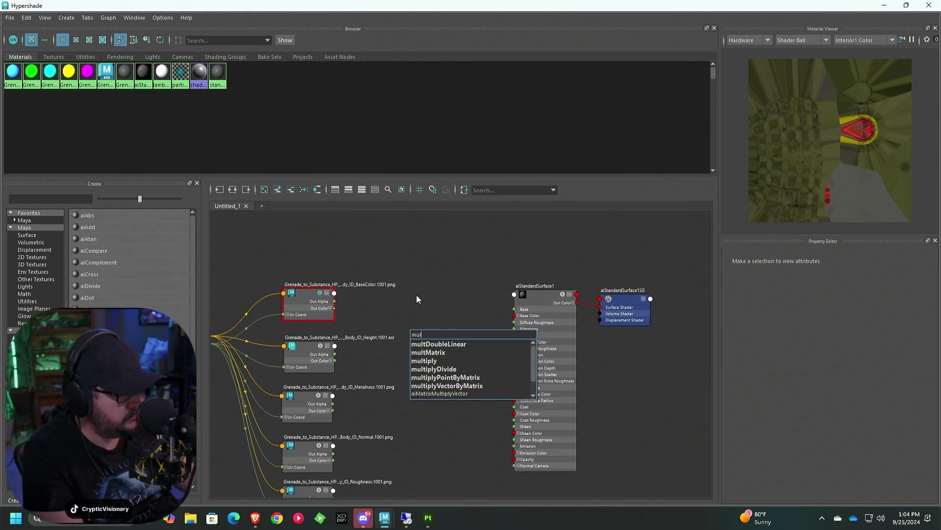
pyautogui.click(433, 368)
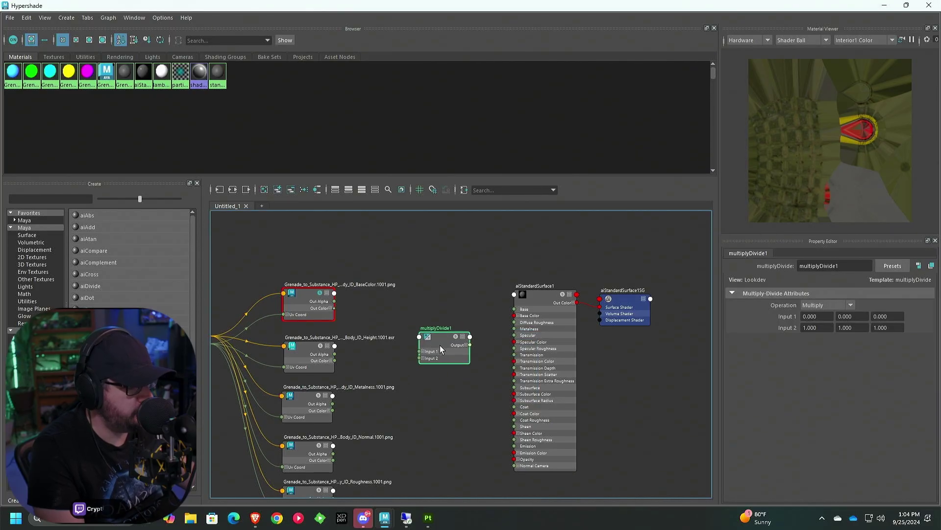
pyautogui.moveTo(440, 346); pyautogui.dragTo(413, 273)
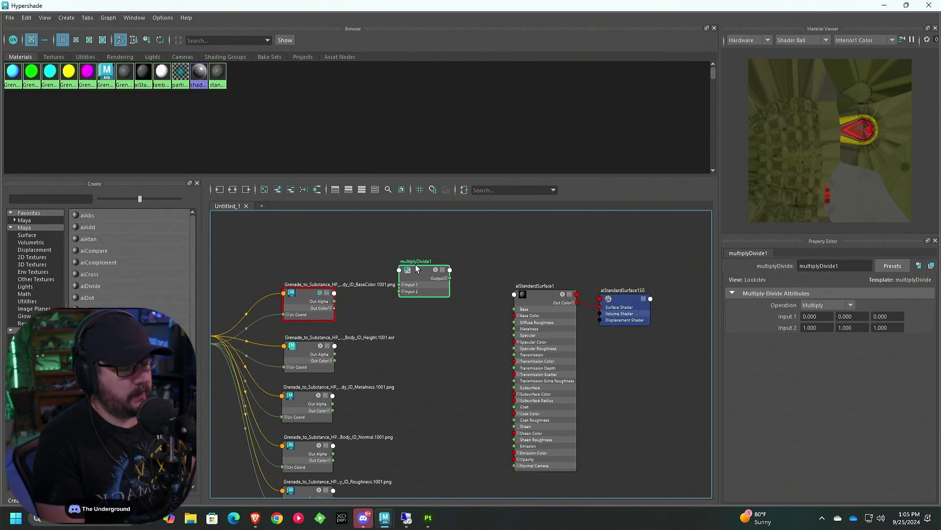
# Connect the Base Color file's Out Color to multiplyDivide1's Input 1, and its Output to aiStandardSurface1's Base Color.
pyautogui.scroll(2, 343, 298)
pyautogui.moveTo(316, 313); pyautogui.dragTo(452, 298)
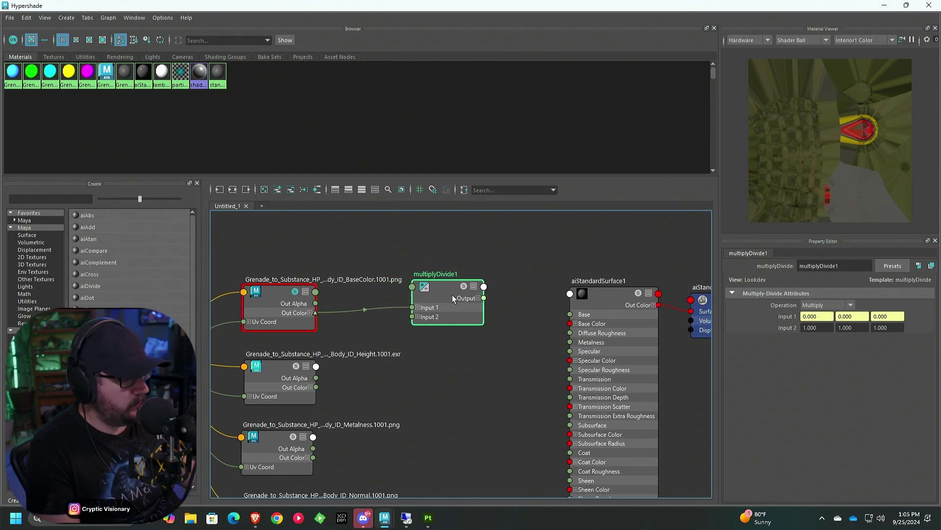
pyautogui.keyDown('alt'); pyautogui.moveTo(452, 296); pyautogui.dragTo(365, 255, button='middle'); pyautogui.keyUp('alt')
pyautogui.moveTo(398, 257); pyautogui.dragTo(482, 284)
pyautogui.scroll(-3, 429, 273)
pyautogui.keyDown('alt'); pyautogui.moveTo(428, 275); pyautogui.dragTo(457, 268, button='middle'); pyautogui.keyUp('alt')
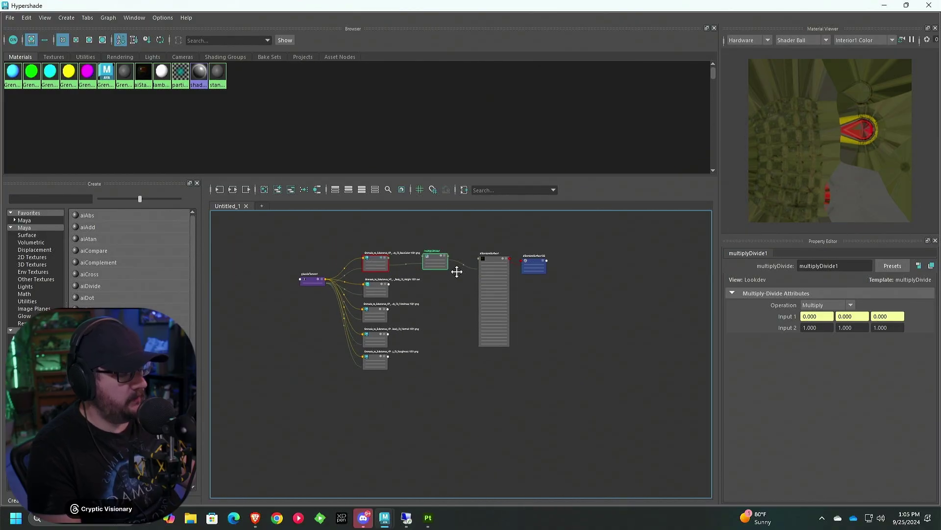
pyautogui.scroll(1, 457, 268)
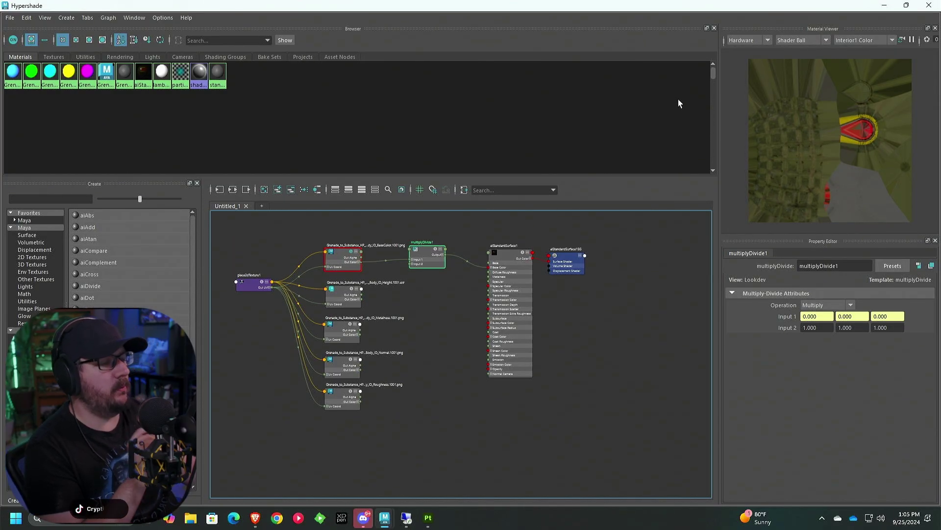
# Rename the aiStandardSurface1 material as Grenade_Body.
pyautogui.click(491, 251)
pyautogui.doubleClick(842, 265)
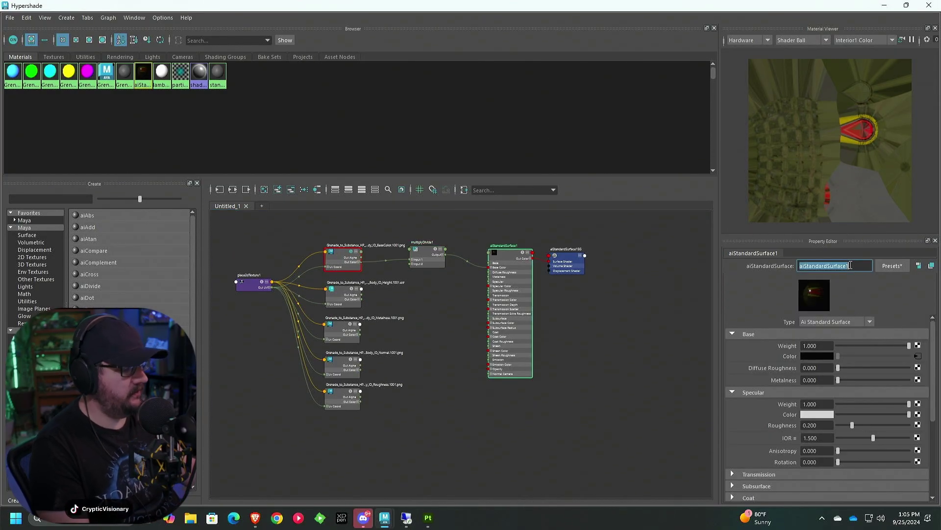
pyautogui.write('Grenade_Body')
pyautogui.press('Return')
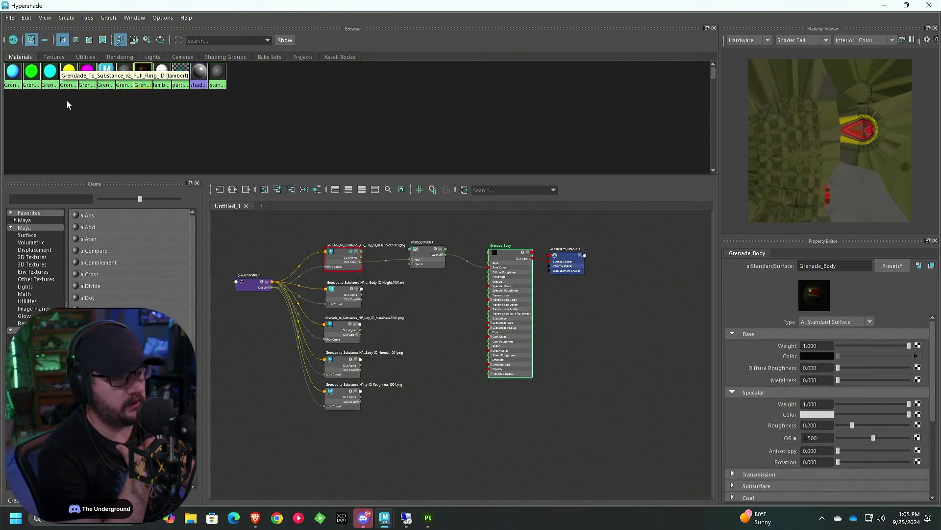
# Select the objects that use the blue Grenade_Body_ID lambert, and assign the Grenade_Body material to them.
pyautogui.moveTo(14, 78); pyautogui.dragTo(166, 66, button='right')
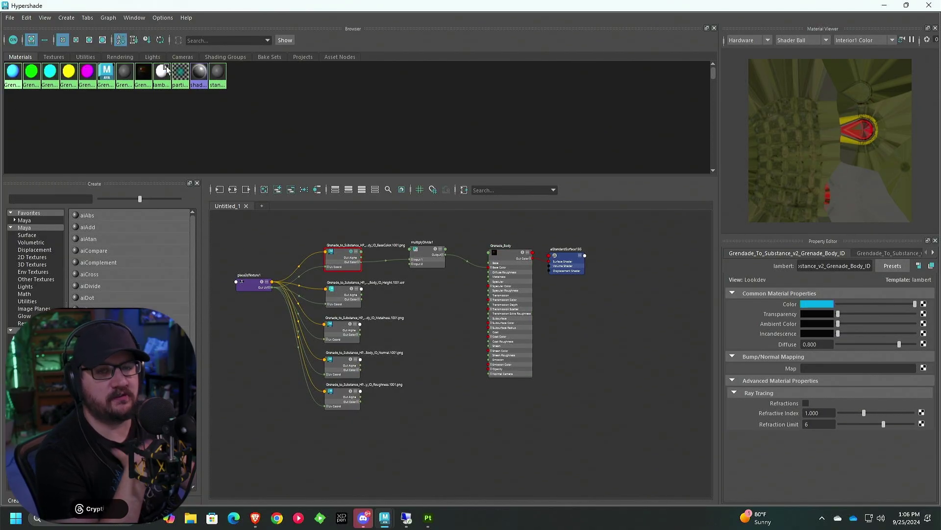
pyautogui.moveTo(177, 7); pyautogui.dragTo(281, 121)
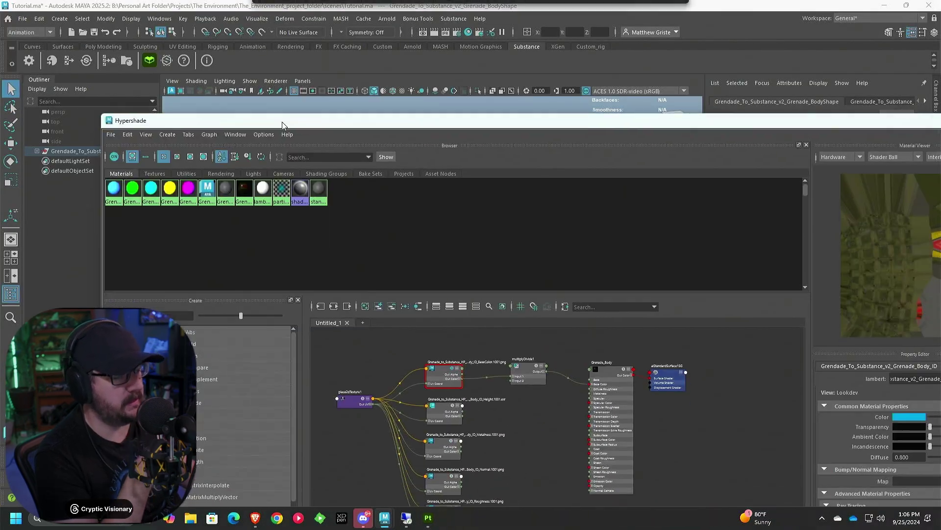
pyautogui.doubleClick(282, 121)
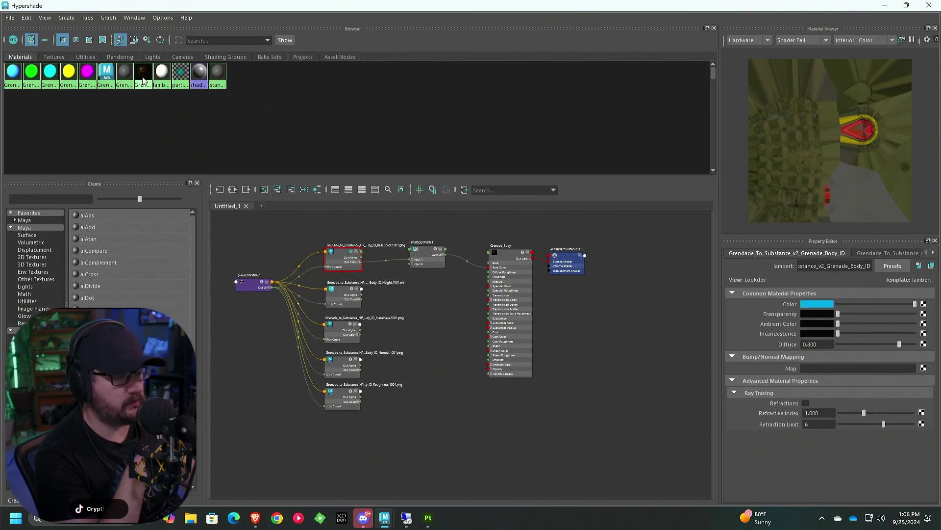
pyautogui.moveTo(143, 75); pyautogui.dragTo(153, 51, button='right')
pyautogui.click(884, 5)
# Deselect the grenade body and turn on textured display to inspect its base color in the perspective view.
pyautogui.scroll(5, 420, 240)
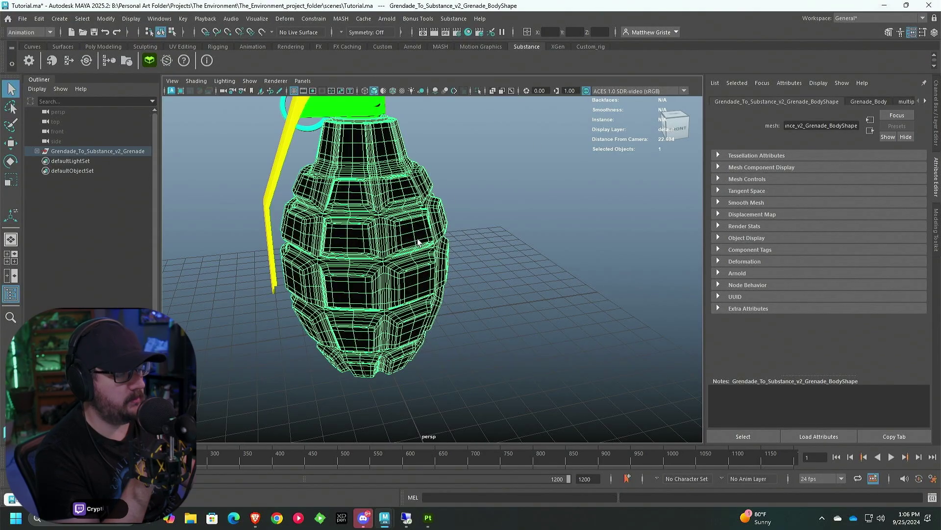
pyautogui.click(517, 234)
pyautogui.scroll(-3, 517, 233)
pyautogui.keyDown('alt'); pyautogui.moveTo(517, 234); pyautogui.dragTo(398, 250); pyautogui.keyUp('alt')
pyautogui.click(402, 92)
pyautogui.keyDown('alt'); pyautogui.moveTo(531, 199); pyautogui.dragTo(490, 212); pyautogui.keyUp('alt')
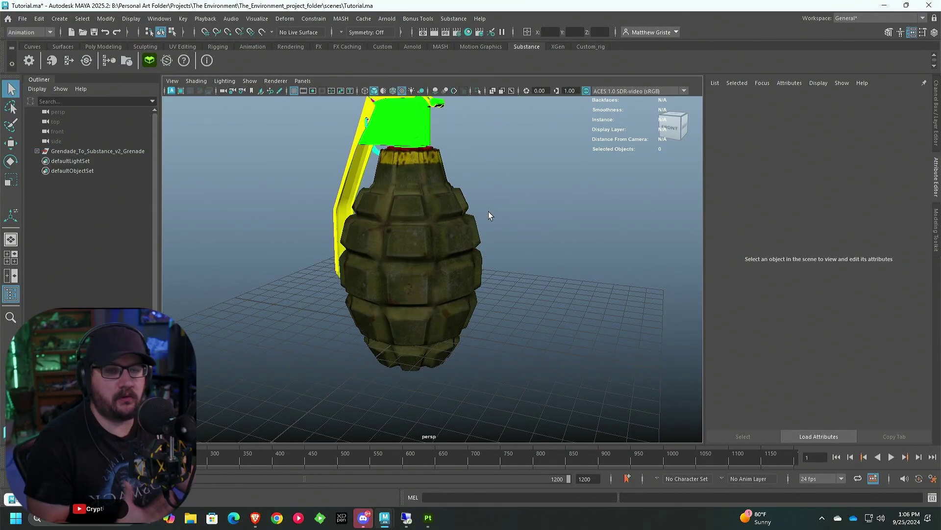
pyautogui.scroll(3, 470, 220)
pyautogui.scroll(-4, 471, 222)
pyautogui.moveTo(471, 222)
pyautogui.keyDown('alt'); pyautogui.mouseDown()
pyautogui.moveTo(451, 231)
pyautogui.moveTo(466, 232)
pyautogui.mouseUp(); pyautogui.keyUp('alt')
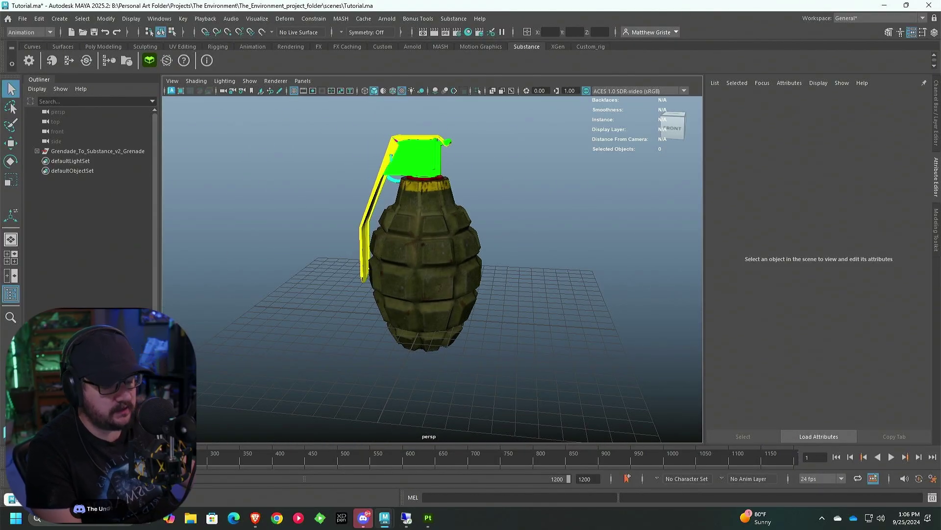
# Back in Hypershade, connect the Metalness file's Out Alpha to Grenade_Body's Metalness input, and select the Metalness node.
pyautogui.hotkey('alt', 'Tab')
pyautogui.keyDown('alt'); pyautogui.moveTo(444, 290); pyautogui.dragTo(454, 290, button='middle'); pyautogui.keyUp('alt')
pyautogui.scroll(3, 454, 290)
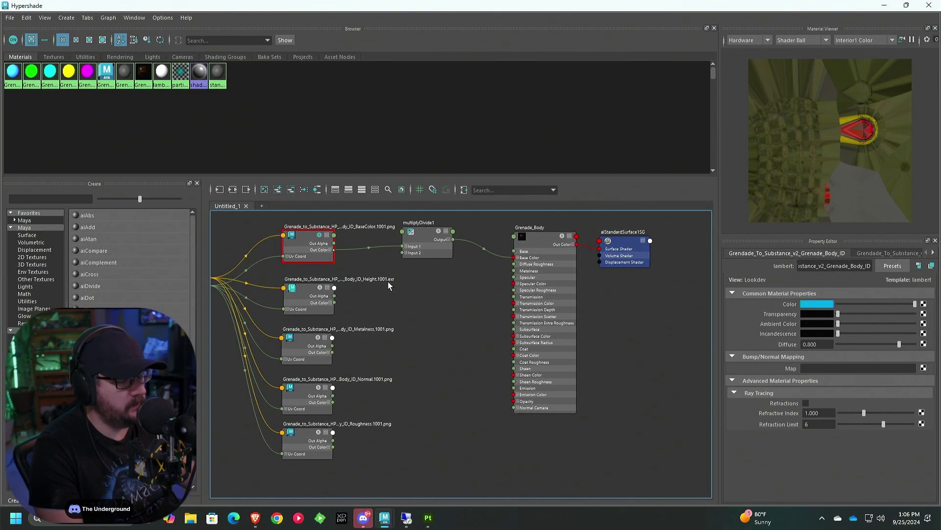
pyautogui.scroll(3, 388, 285)
pyautogui.scroll(-3, 481, 274)
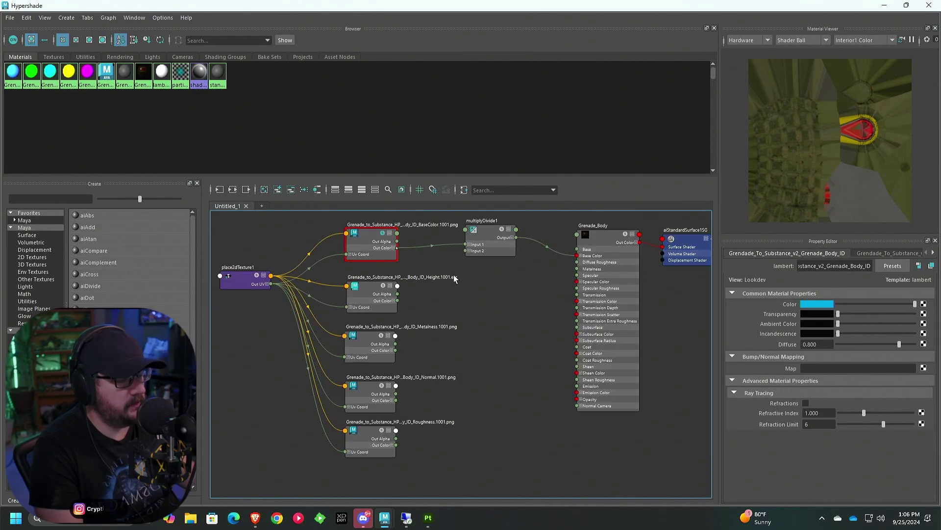
pyautogui.keyDown('alt'); pyautogui.moveTo(449, 307); pyautogui.dragTo(427, 296, button='middle'); pyautogui.keyUp('alt')
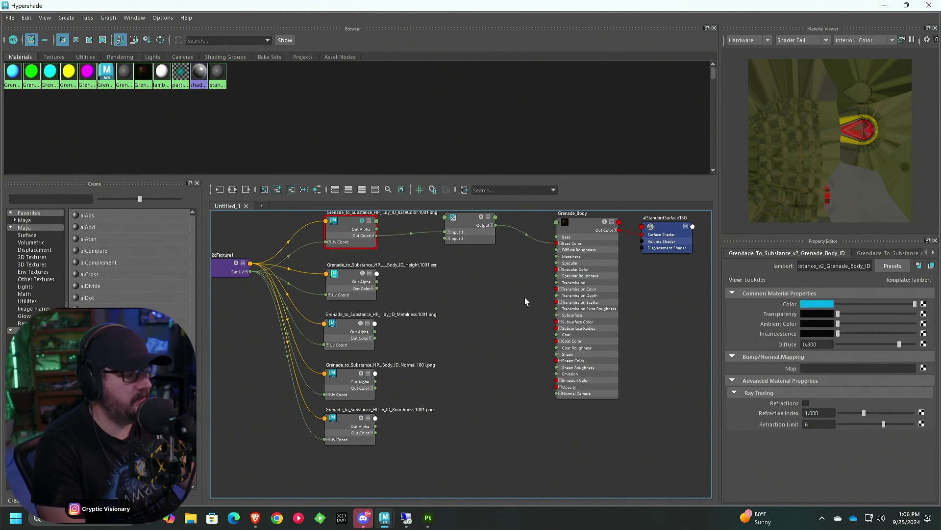
pyautogui.scroll(2, 537, 280)
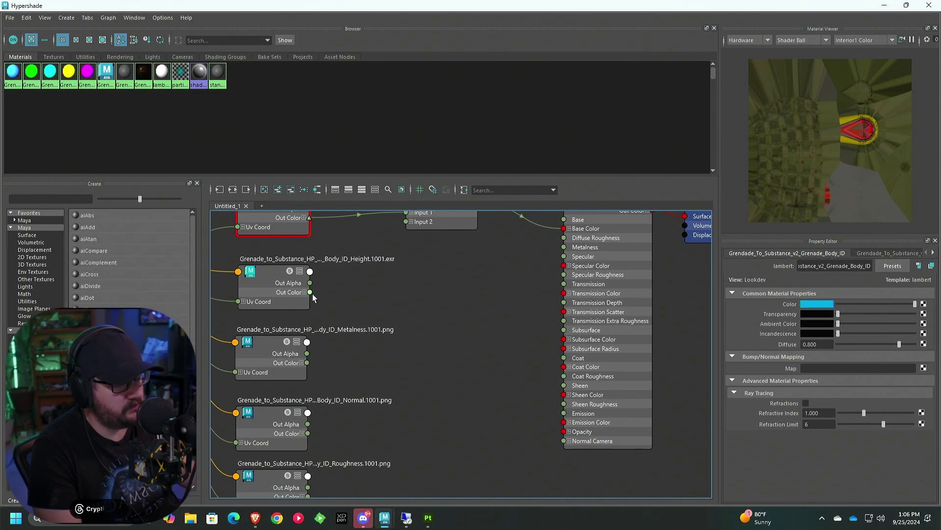
pyautogui.moveTo(307, 353); pyautogui.dragTo(564, 247)
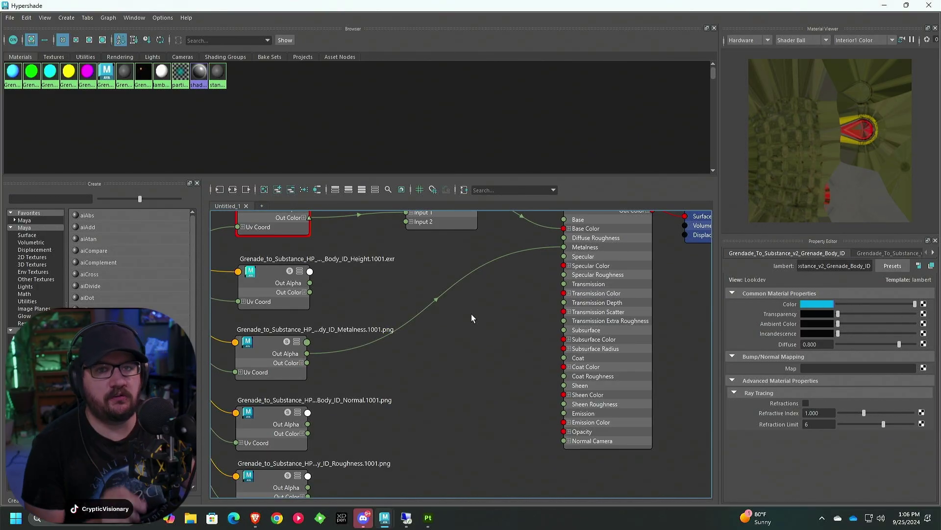
pyautogui.click(274, 346)
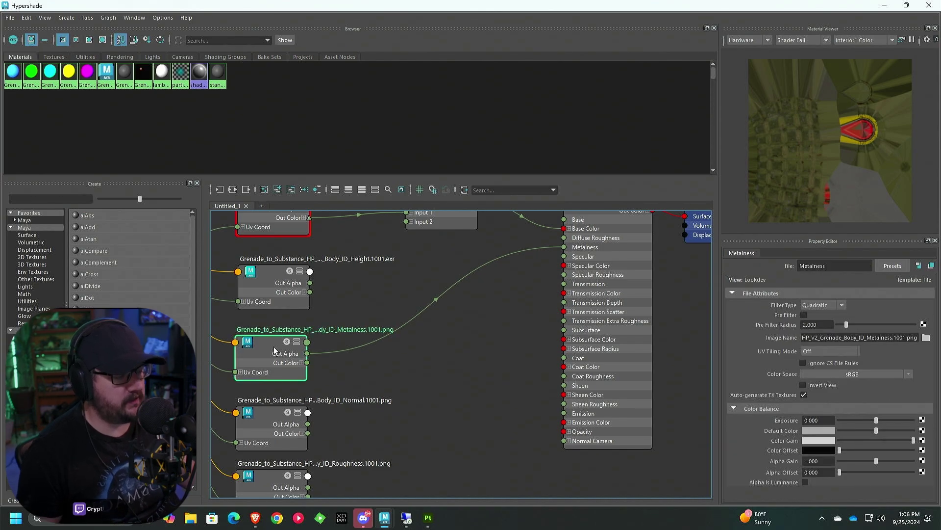
# Set the Metalness file's Color Space to Raw and enable Alpha Is Luminance.
pyautogui.click(847, 374)
pyautogui.moveTo(865, 401)
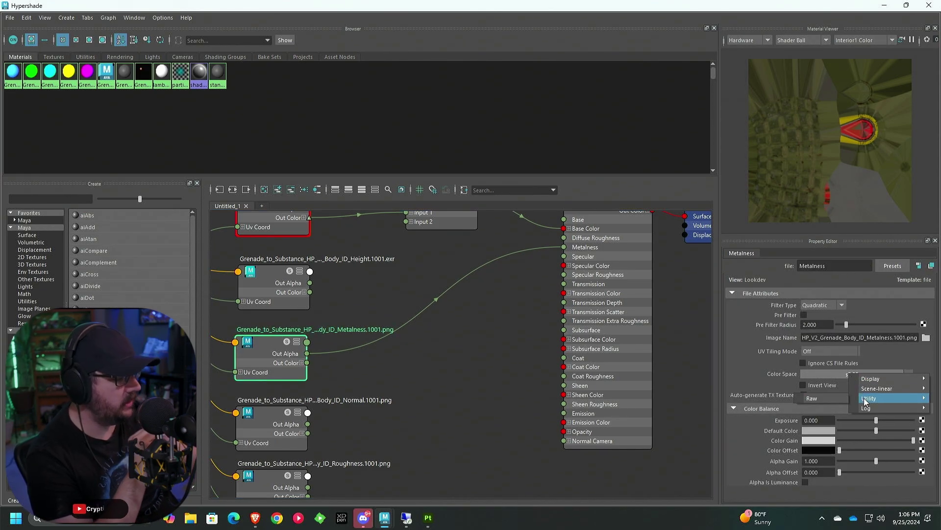
pyautogui.click(834, 395)
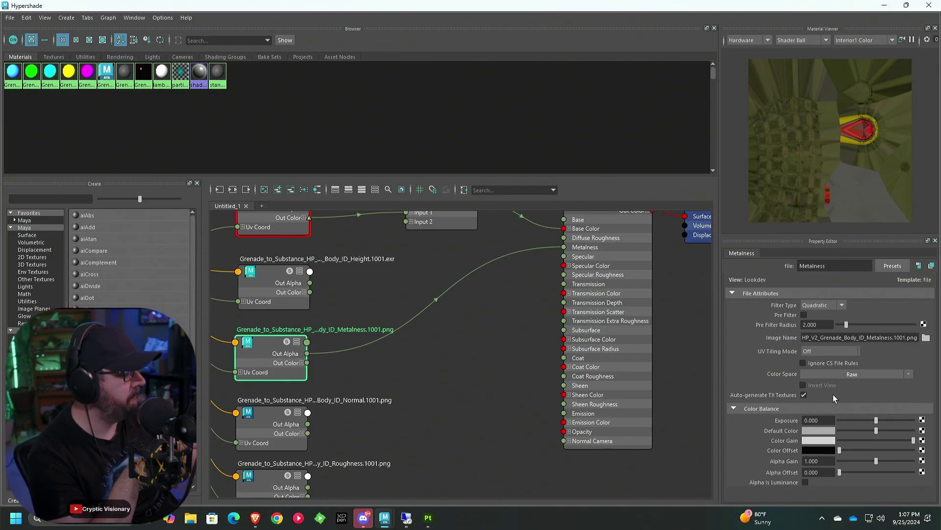
pyautogui.click(805, 481)
# Create a bump2d node, feed the Normal file's Out Alpha into its Bump Value, and connect its Out Normal to Grenade_Body's Normal Camera.
pyautogui.press('a')
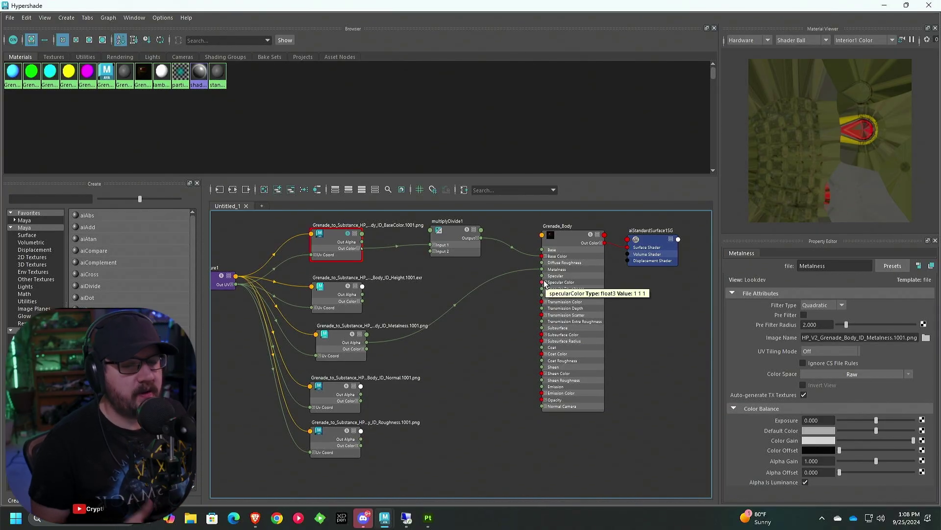
pyautogui.keyDown('alt'); pyautogui.moveTo(453, 403); pyautogui.dragTo(449, 397, button='middle'); pyautogui.keyUp('alt')
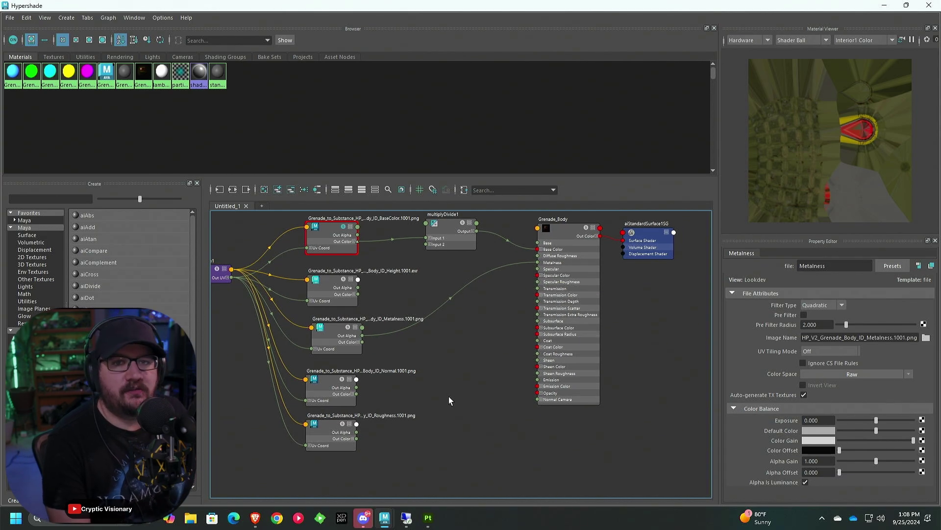
pyautogui.scroll(5, 429, 404)
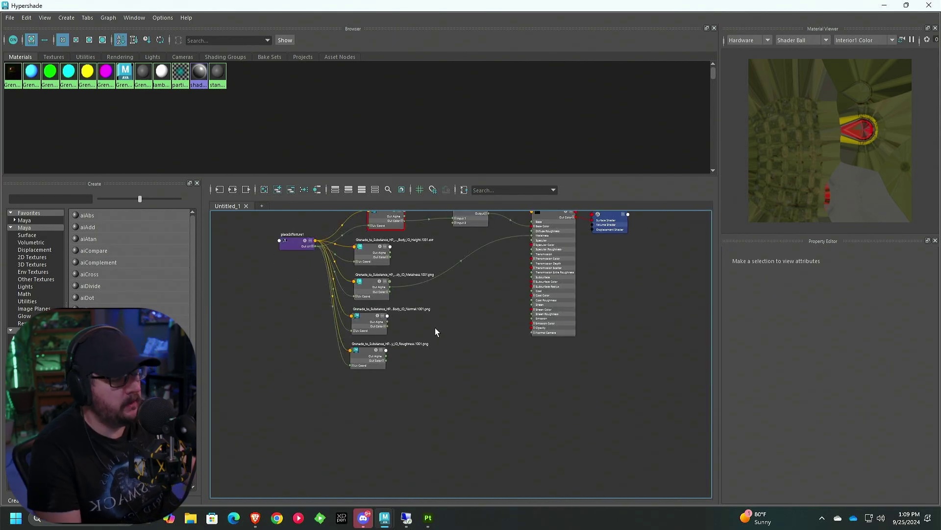
pyautogui.scroll(5, 435, 328)
pyautogui.press('Tab')
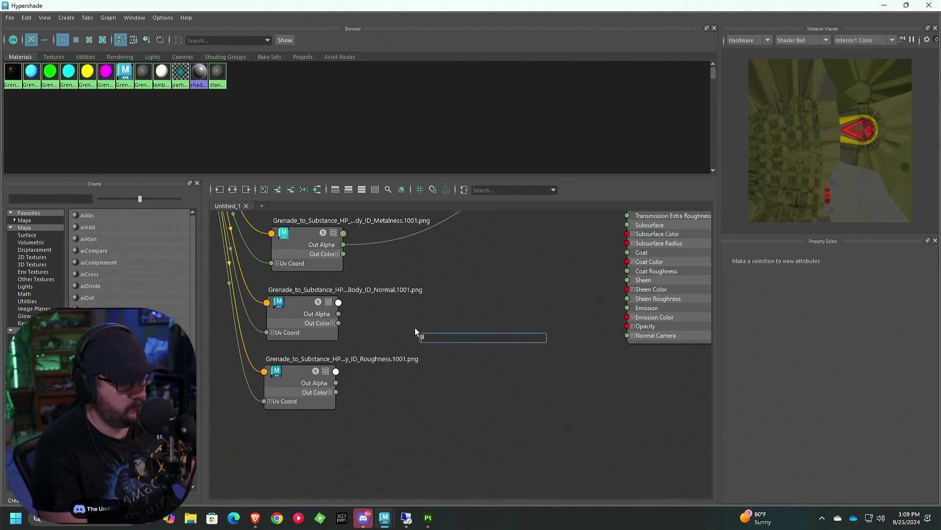
pyautogui.write('bump')
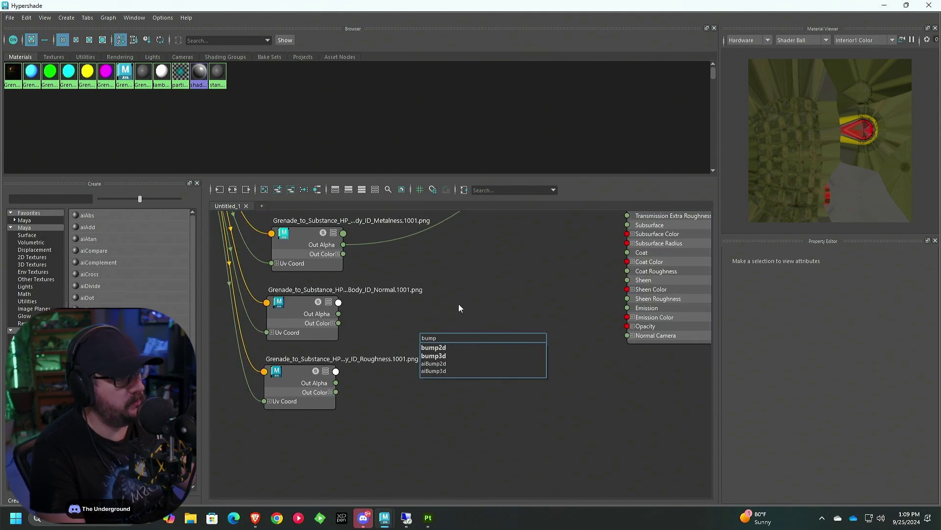
pyautogui.click(440, 348)
pyautogui.moveTo(338, 314); pyautogui.dragTo(423, 341)
pyautogui.moveTo(495, 331); pyautogui.dragTo(636, 338)
# Select the Normal file node in Hypershade and set its Color Space to Raw.
pyautogui.click(885, 5)
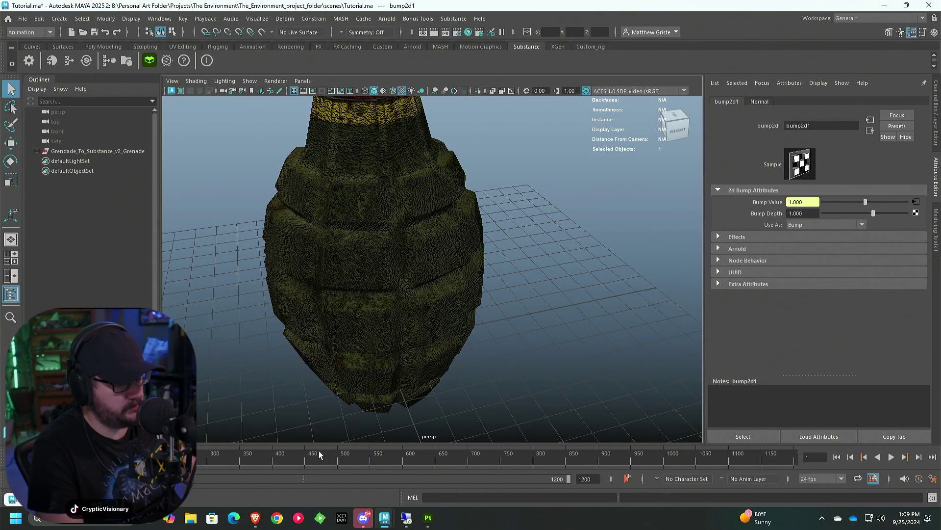
pyautogui.click(44, 498)
pyautogui.click(287, 321)
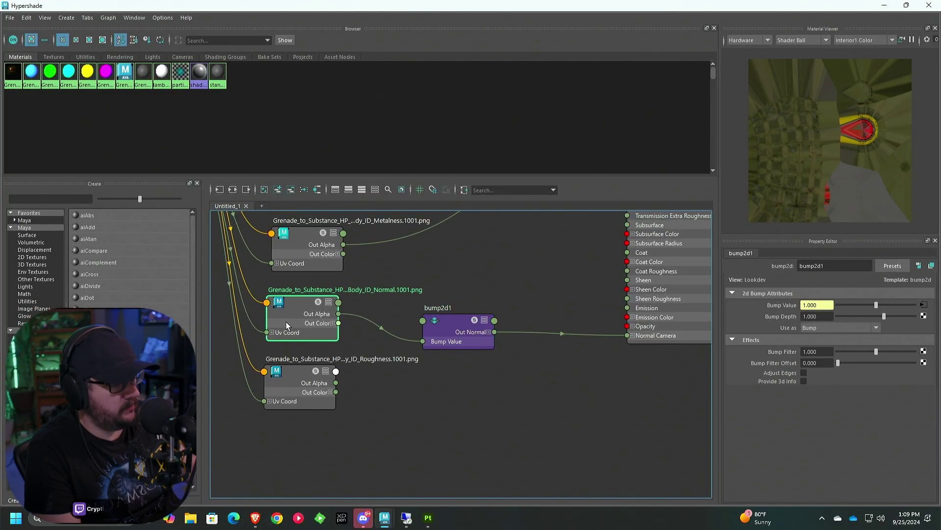
pyautogui.click(845, 375)
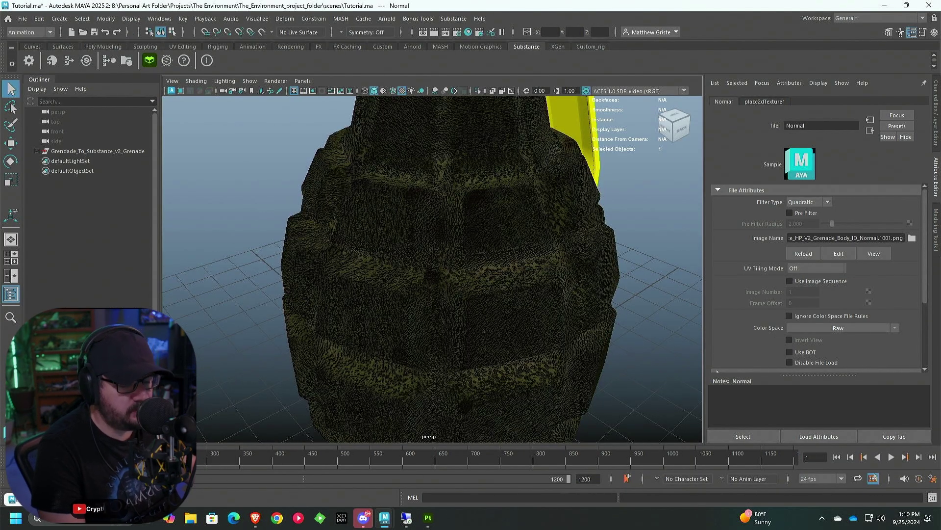
# Return to Hypershade, select the bump2d1 node, and set its Bump Depth to 0.5.
pyautogui.hotkey('alt', 'Tab')
pyautogui.keyDown('alt'); pyautogui.moveTo(460, 334); pyautogui.dragTo(466, 333, button='middle'); pyautogui.keyUp('alt')
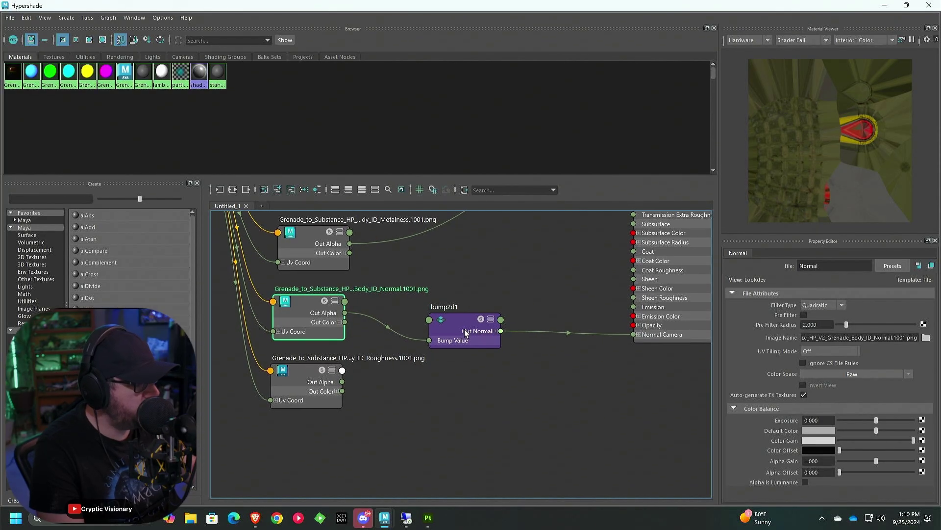
pyautogui.click(462, 327)
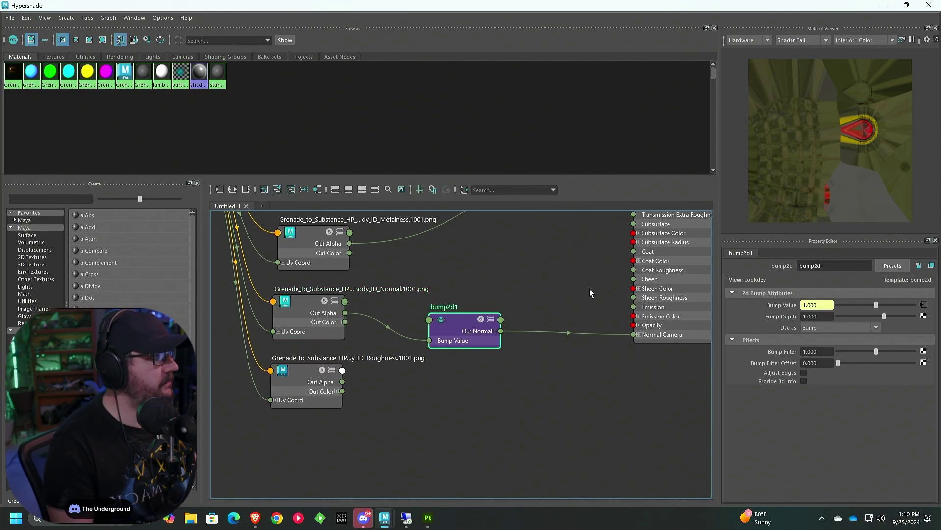
pyautogui.moveTo(819, 316); pyautogui.dragTo(784, 314)
pyautogui.write('.5')
pyautogui.press('Return')
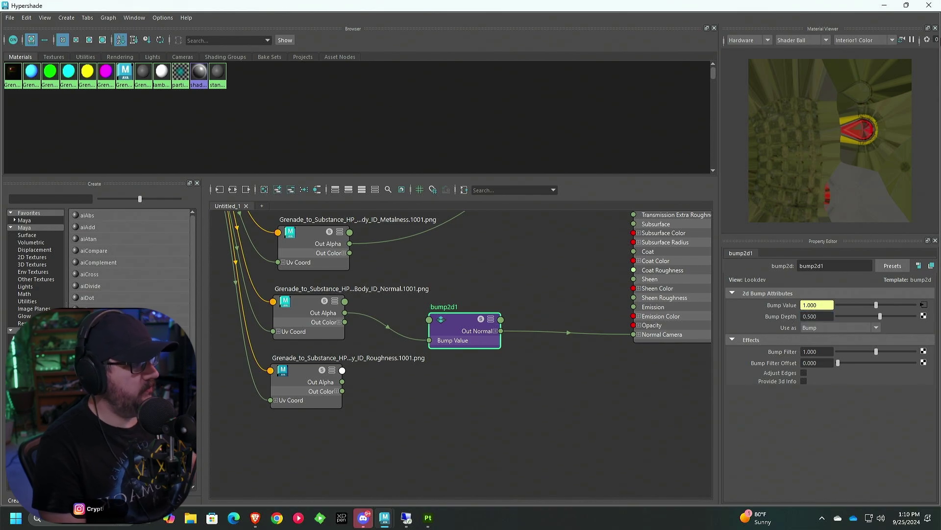
# Return to the main Maya window and set bump2d1's Bump Depth to 0.15.
pyautogui.click(885, 5)
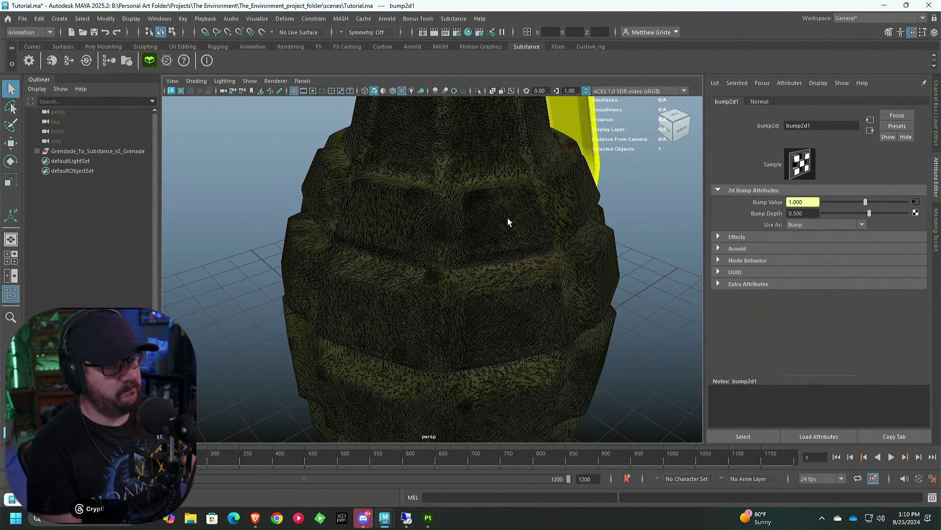
pyautogui.doubleClick(801, 213)
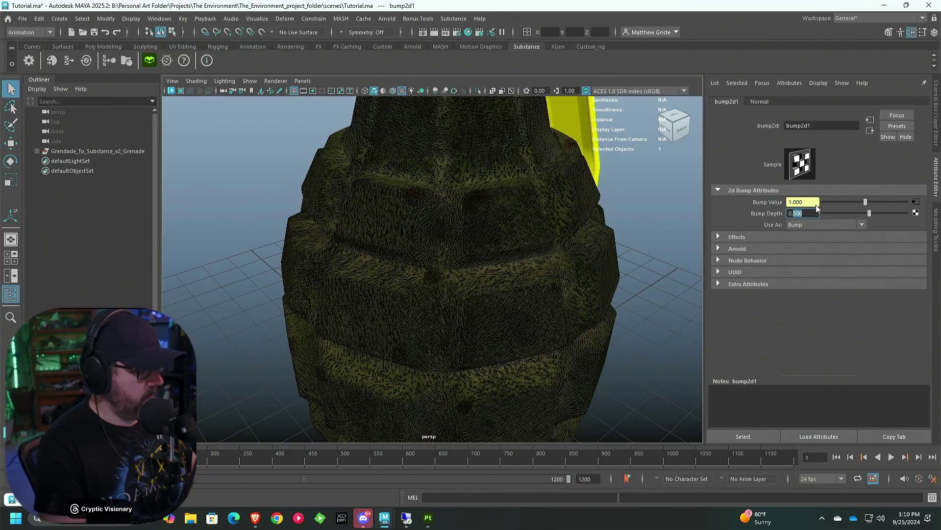
pyautogui.write('0.15')
pyautogui.press('Return')
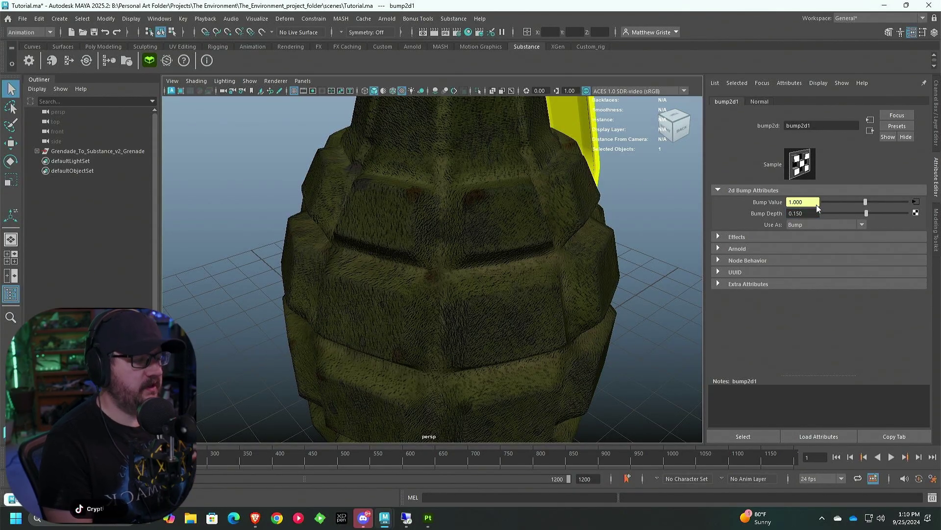
# Check the grenade body's surface up close, and set bump2d1's Bump Depth to 0.075.
pyautogui.keyDown('alt'); pyautogui.moveTo(515, 260); pyautogui.dragTo(414, 260); pyautogui.keyUp('alt')
pyautogui.scroll(5, 413, 260)
pyautogui.scroll(-5, 414, 260)
pyautogui.click(797, 213)
pyautogui.press('BackSpace')
pyautogui.write('075')
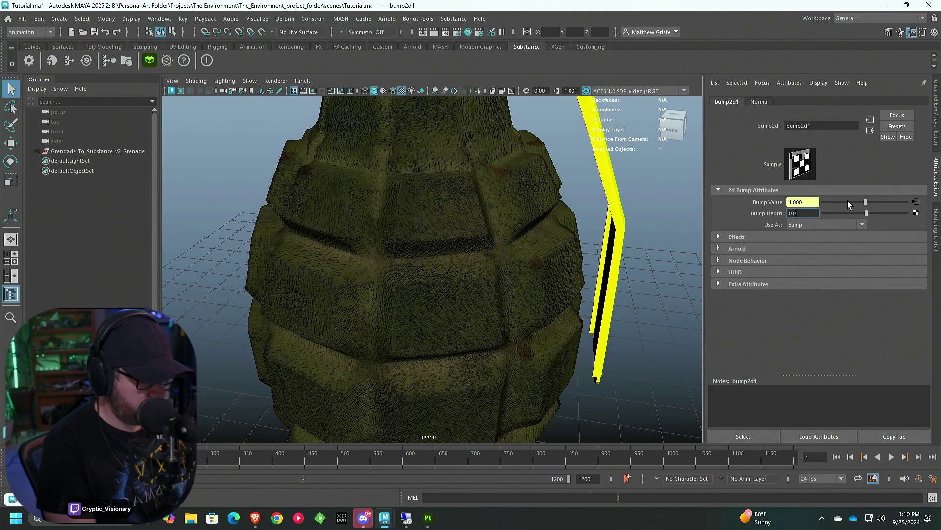
pyautogui.press('Return')
# Examine the bump detail on the grenade body from several angles and distances in the perspective view.
pyautogui.keyDown('alt'); pyautogui.moveTo(513, 221); pyautogui.dragTo(569, 219); pyautogui.keyUp('alt')
pyautogui.scroll(-3, 560, 216)
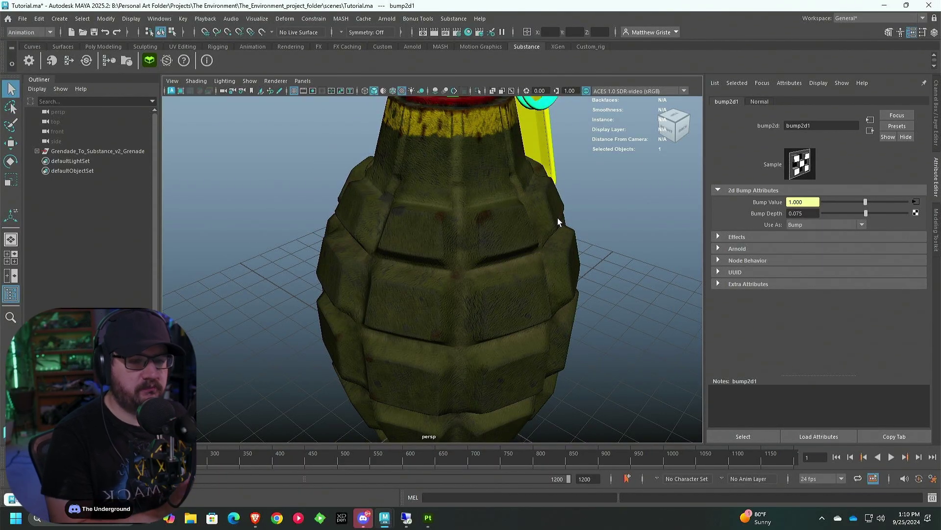
pyautogui.scroll(-9, 558, 217)
pyautogui.scroll(6, 476, 275)
pyautogui.scroll(-5, 480, 308)
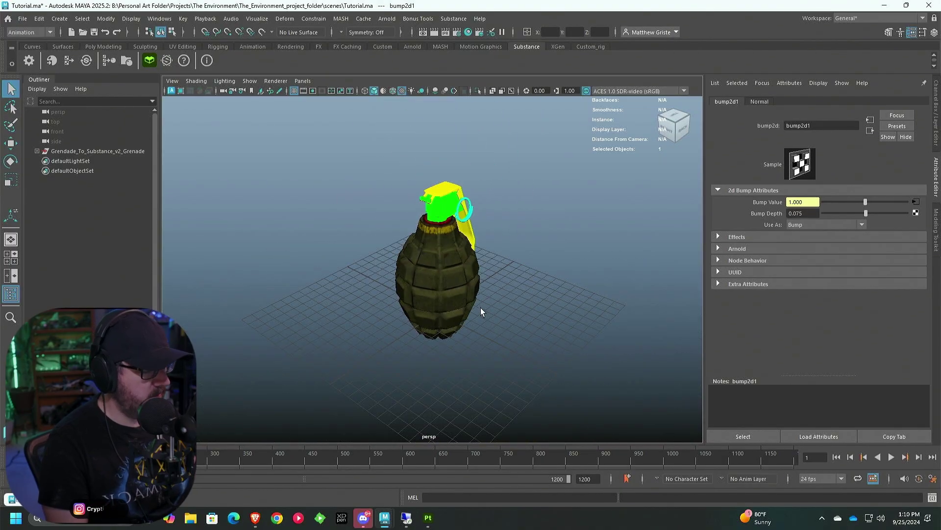
pyautogui.scroll(5, 480, 307)
pyautogui.keyDown('alt'); pyautogui.moveTo(437, 313); pyautogui.dragTo(493, 313); pyautogui.keyUp('alt')
pyautogui.keyDown('alt'); pyautogui.moveTo(503, 315); pyautogui.dragTo(406, 264, button='middle'); pyautogui.keyUp('alt')
pyautogui.scroll(-2, 406, 264)
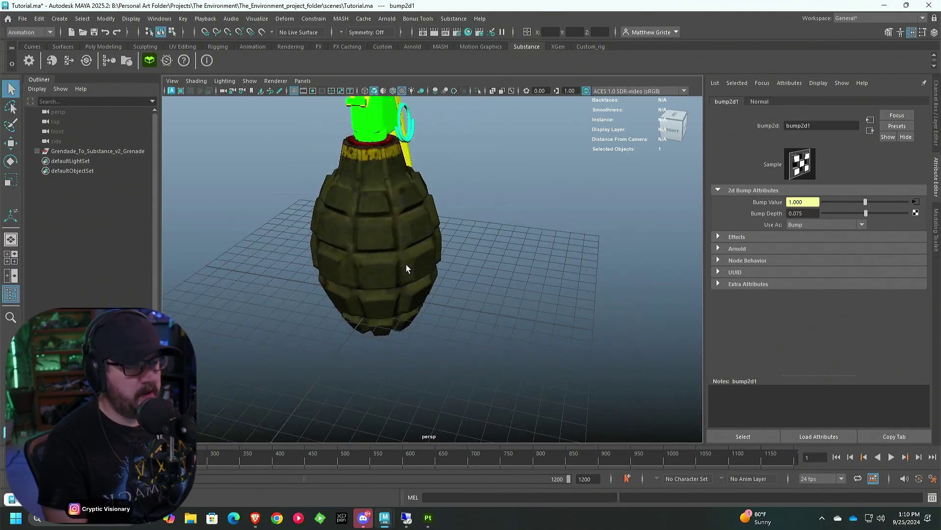
pyautogui.keyDown('alt'); pyautogui.moveTo(406, 269); pyautogui.dragTo(318, 224); pyautogui.keyUp('alt')
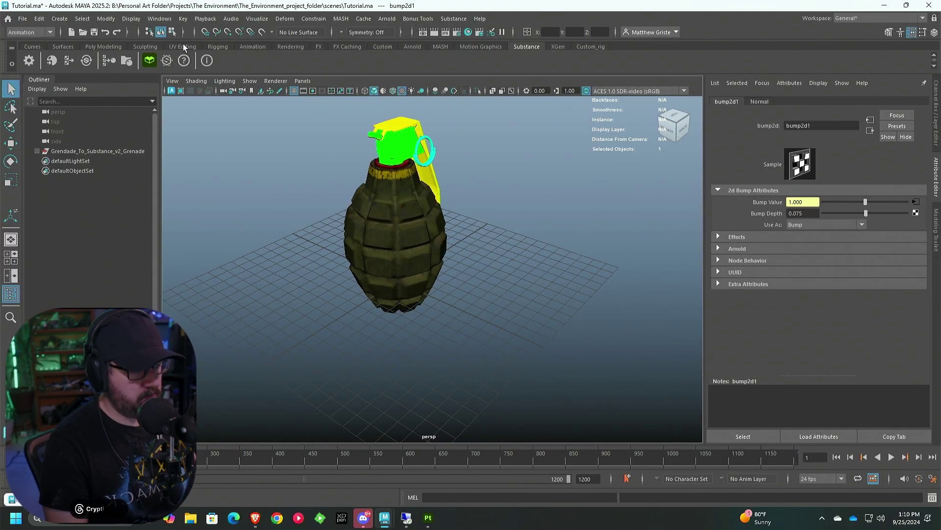
# Create a point light and move it out beside the grenade body.
pyautogui.click(248, 48)
pyautogui.click(290, 47)
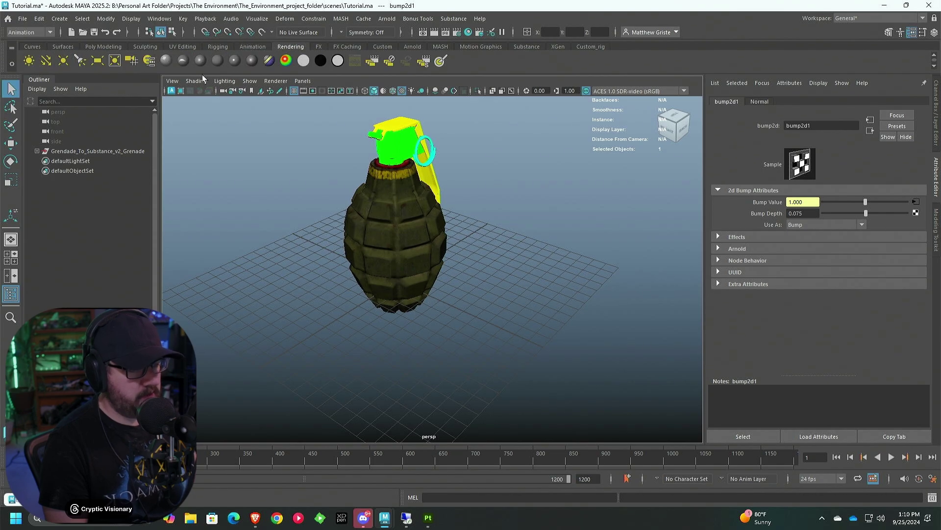
pyautogui.click(62, 59)
pyautogui.press('w')
pyautogui.moveTo(397, 280); pyautogui.dragTo(518, 258)
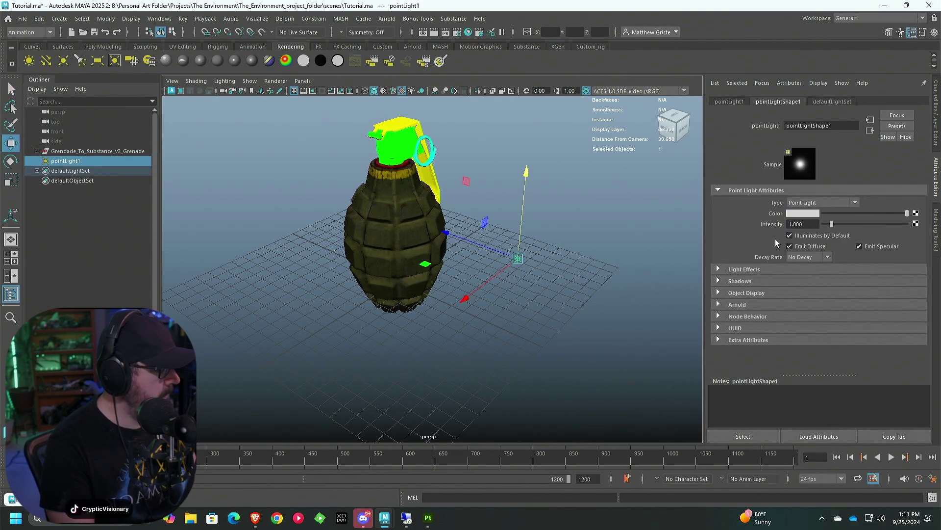
# Set the point light's Arnold Exposure to 13.
pyautogui.click(724, 304)
pyautogui.click(817, 342)
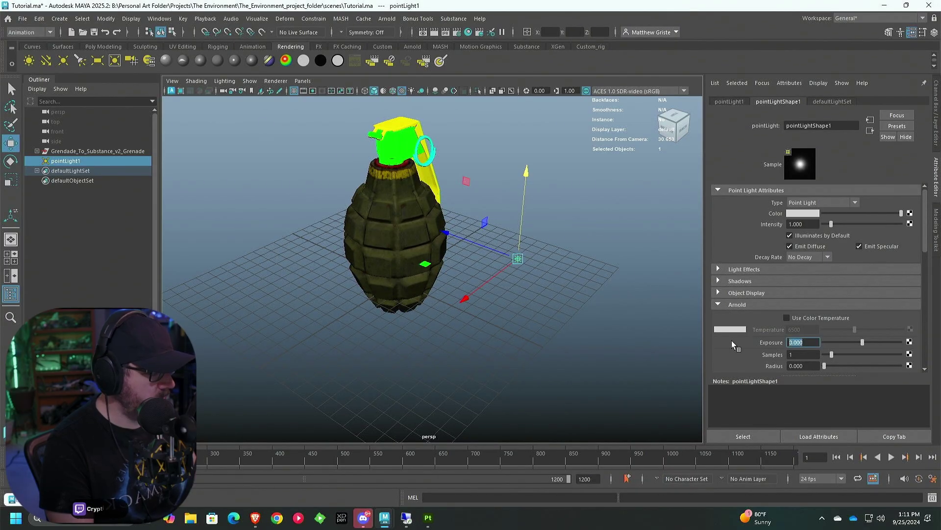
pyautogui.write('13')
pyautogui.press('Return')
# Frame the grenade more closely and switch the perspective view's renderer to Arnold.
pyautogui.scroll(3, 393, 265)
pyautogui.keyDown('alt'); pyautogui.moveTo(393, 265); pyautogui.dragTo(403, 241); pyautogui.keyUp('alt')
pyautogui.keyDown('alt'); pyautogui.moveTo(404, 242); pyautogui.dragTo(406, 271, button='middle'); pyautogui.keyUp('alt')
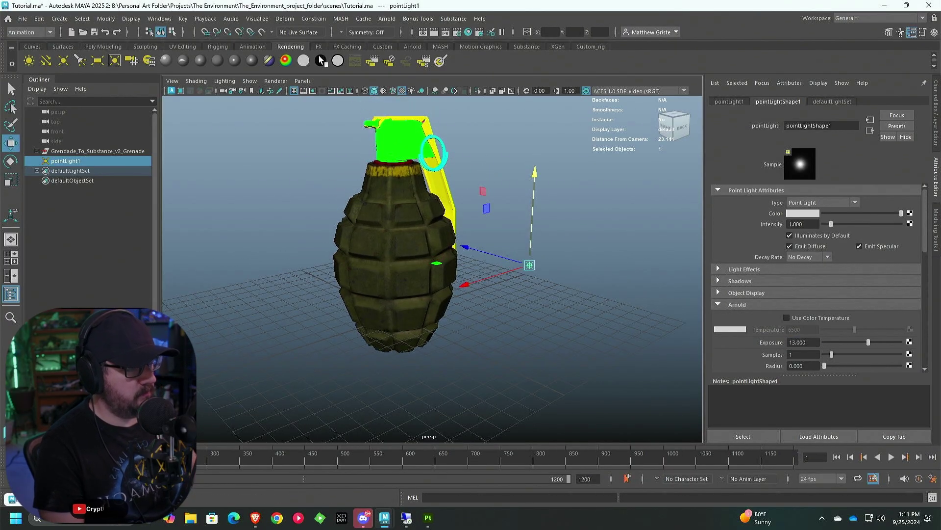
pyautogui.click(275, 81)
pyautogui.click(294, 109)
# Set the point light's Arnold Exposure to 10.
pyautogui.doubleClick(797, 343)
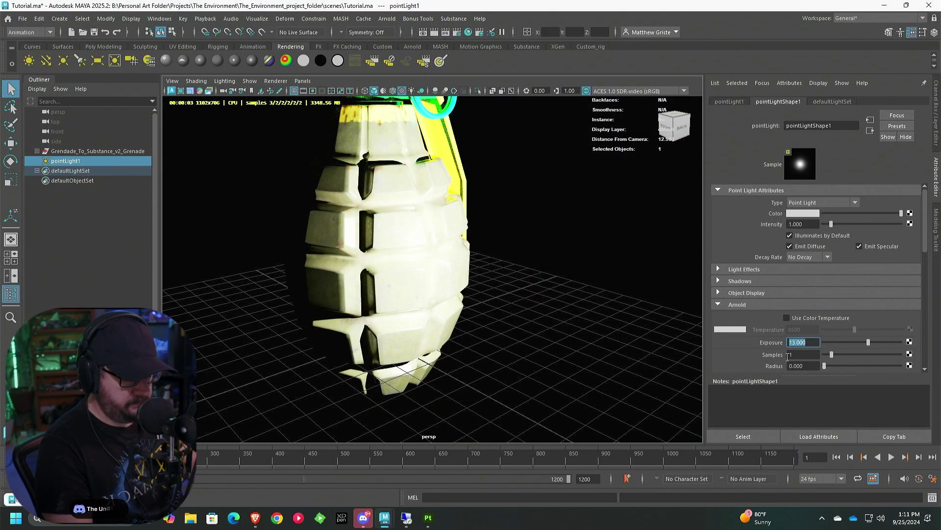
pyautogui.write('10')
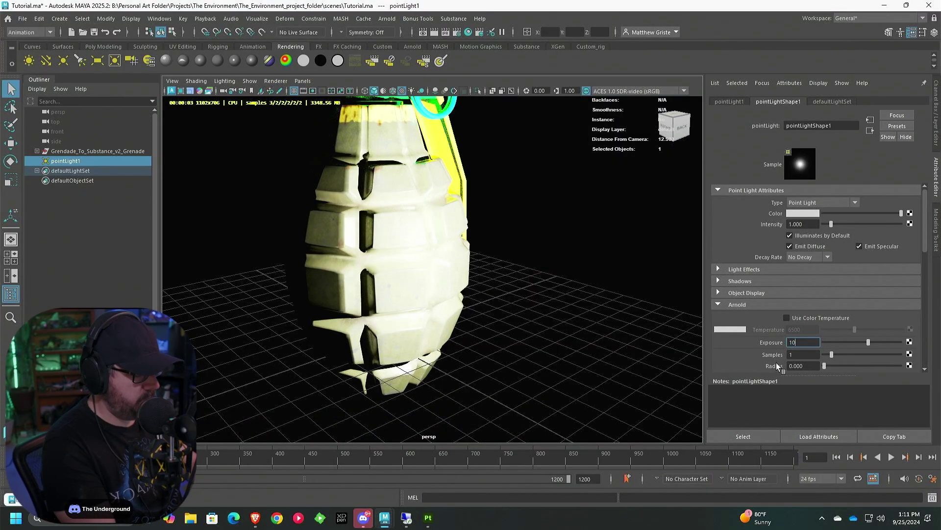
pyautogui.press('Return')
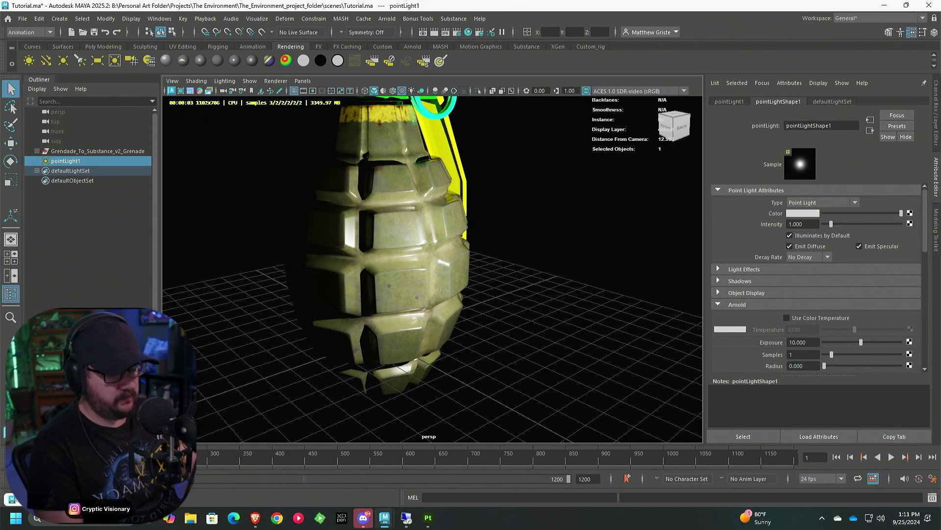
# Select bump2d1 in Hypershade, then set its Bump Depth to 1 and Use As to Tangent Space Normals in the main window.
pyautogui.click(41, 499)
pyautogui.click(439, 329)
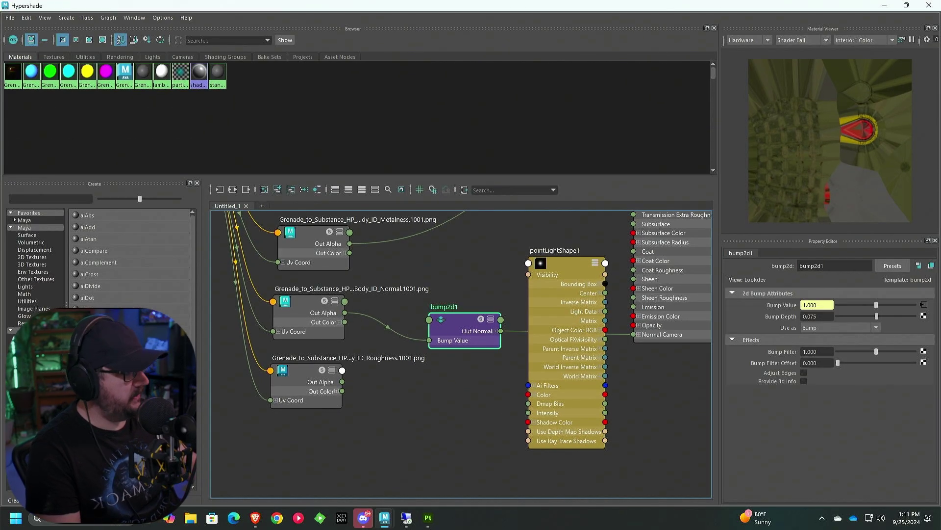
pyautogui.click(879, 7)
pyautogui.moveTo(812, 212); pyautogui.dragTo(788, 213)
pyautogui.write('1')
pyautogui.press('Return')
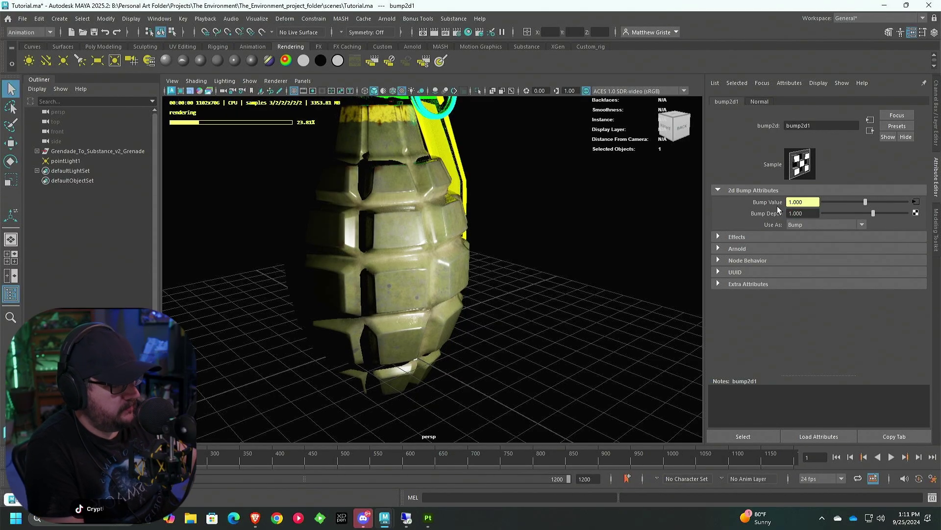
pyautogui.click(817, 225)
pyautogui.click(811, 247)
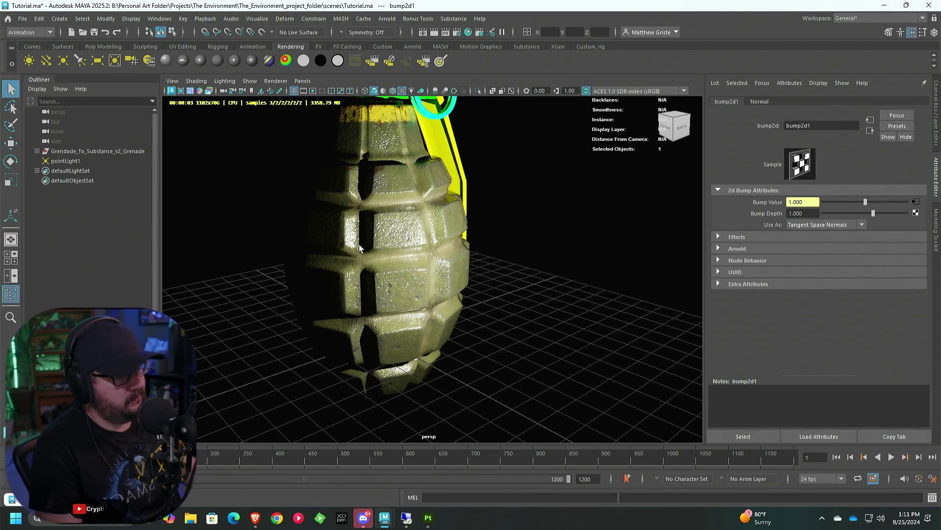
# Set bump2d1's Bump Depth to 0.75.
pyautogui.moveTo(805, 213); pyautogui.dragTo(765, 212)
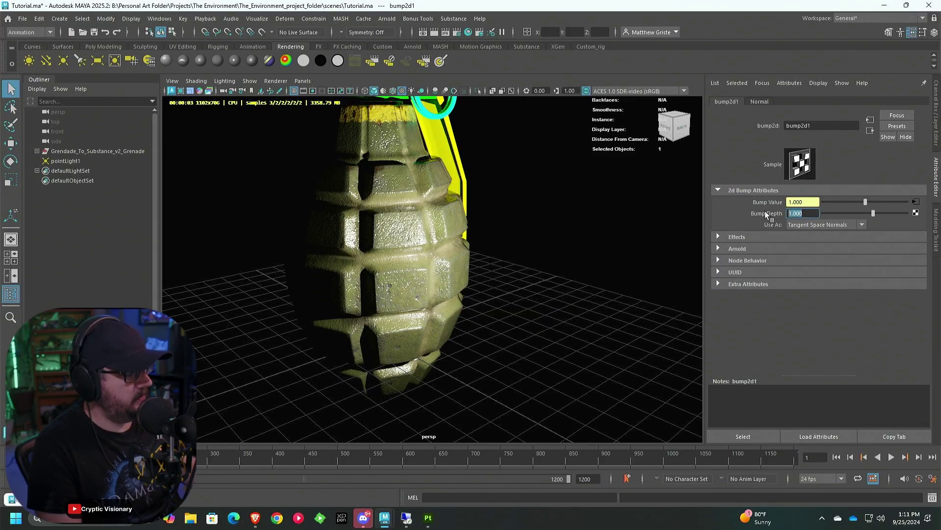
pyautogui.write('.')
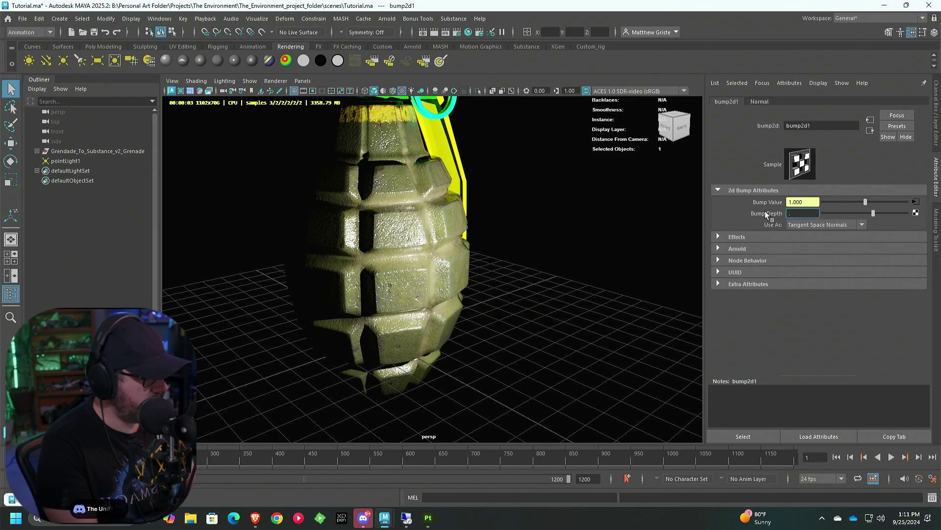
pyautogui.write('.750')
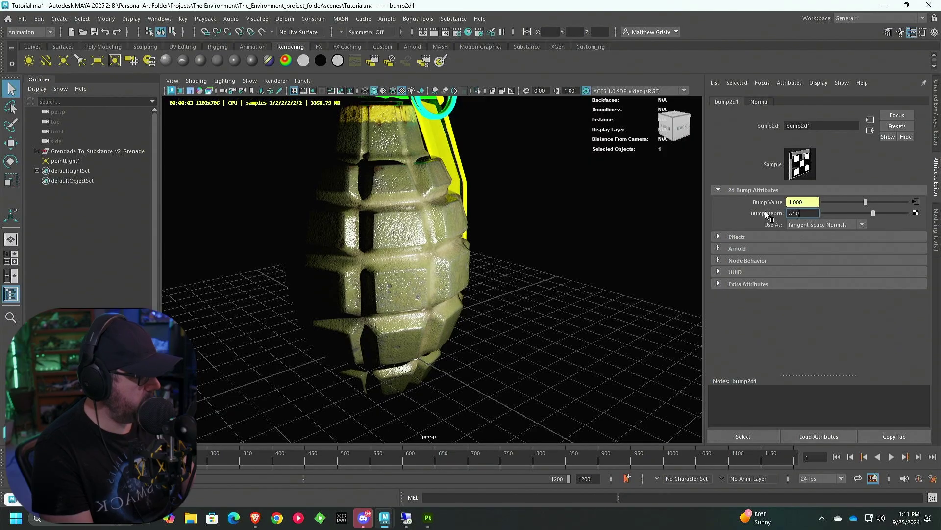
pyautogui.press('Return')
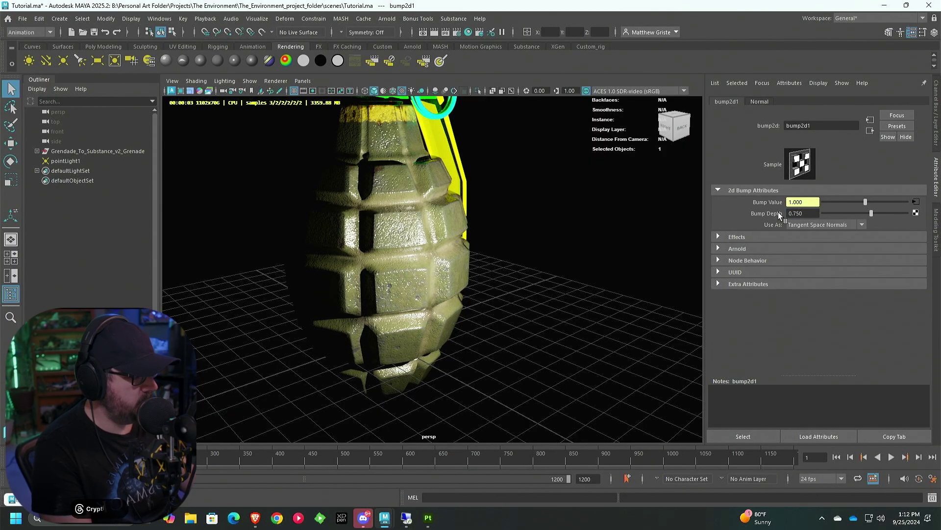
# Set bump2d1's Bump Depth to 0.5, and switch the perspective view from the Arnold renderer back to the regular viewport renderer.
pyautogui.click(797, 214)
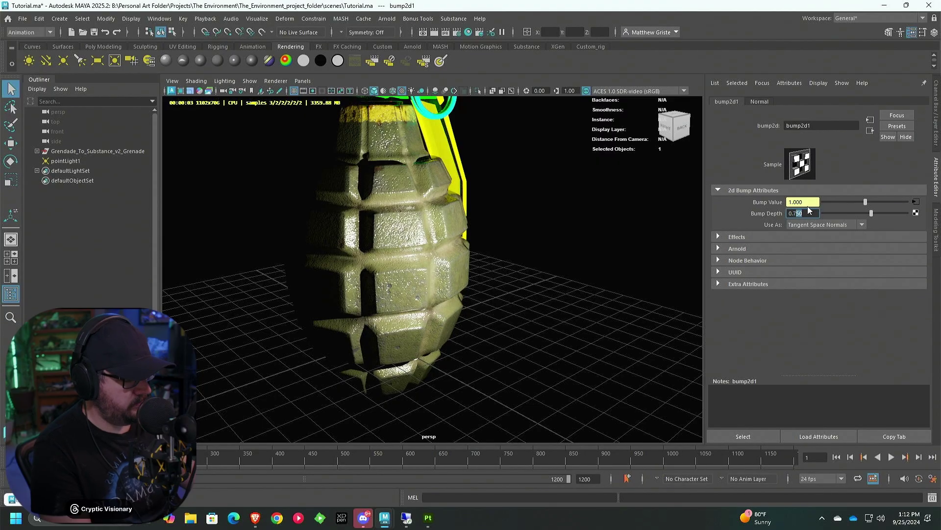
pyautogui.press('Return')
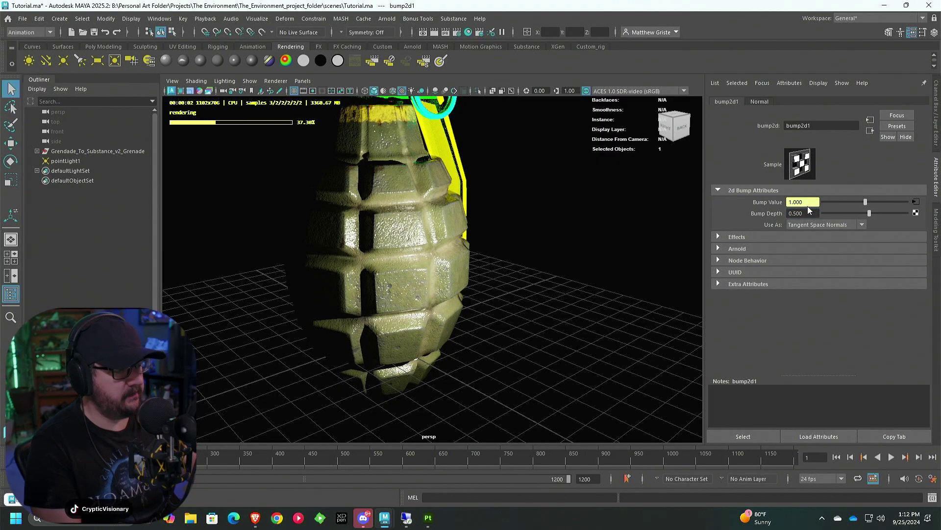
pyautogui.click(269, 82)
pyautogui.click(285, 100)
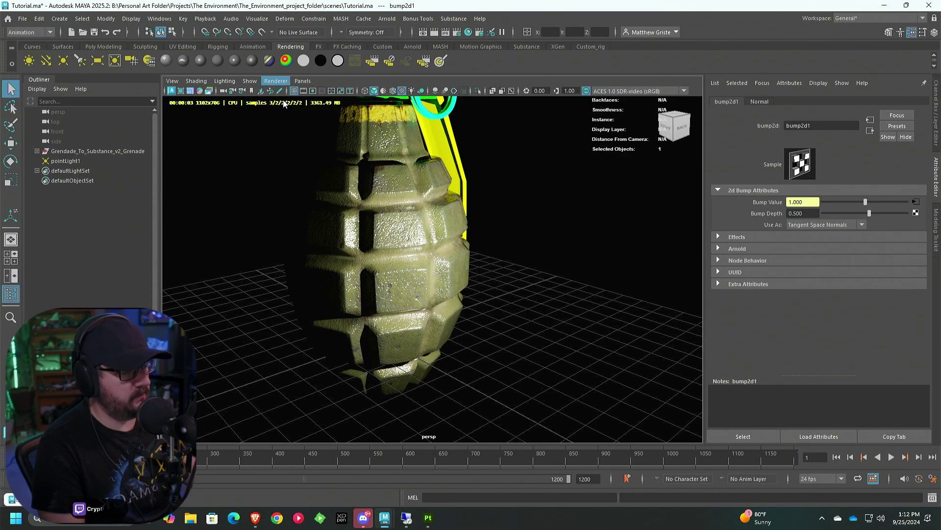
pyautogui.keyDown('alt'); pyautogui.moveTo(422, 188); pyautogui.dragTo(440, 190); pyautogui.keyUp('alt')
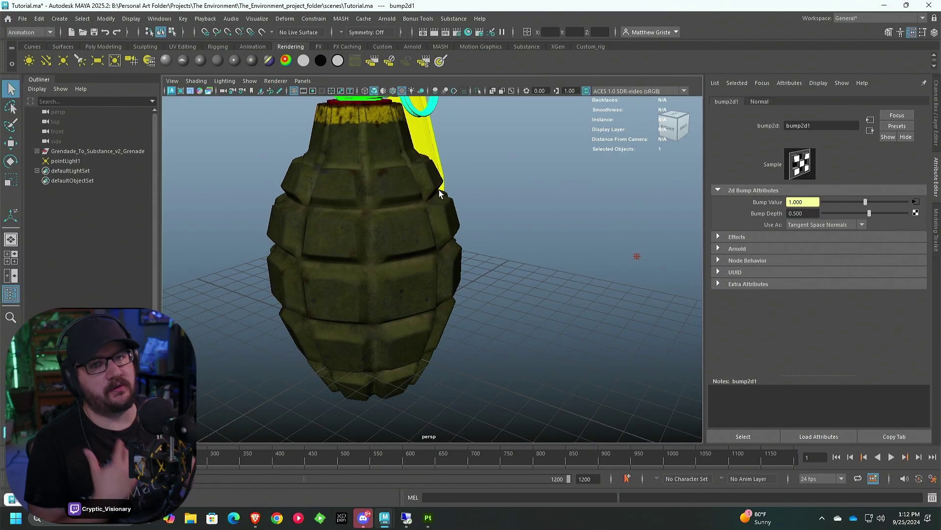
# Remove the pointLightShape1 node from the Hypershade graph and move bump2d1 slightly closer to the Grenade_Body shader.
pyautogui.scroll(5, 440, 189)
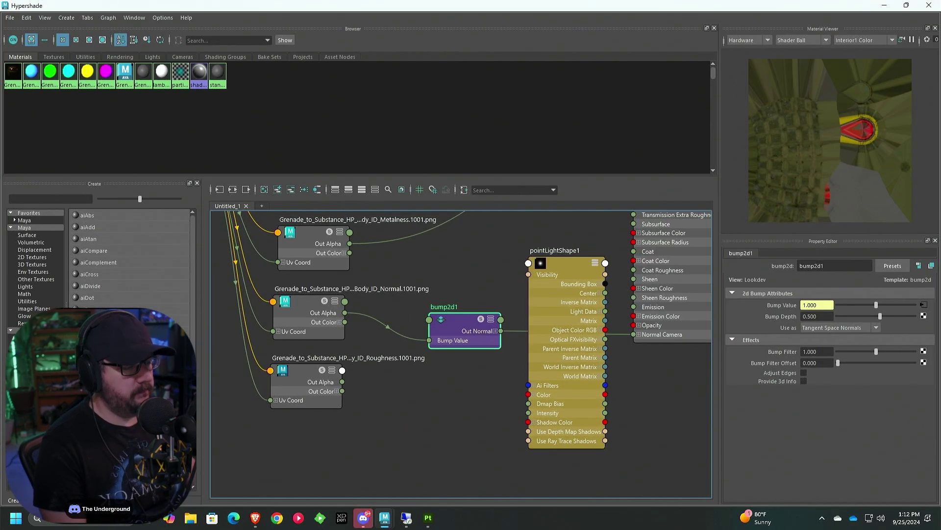
pyautogui.scroll(-2, 449, 327)
pyautogui.scroll(2, 449, 327)
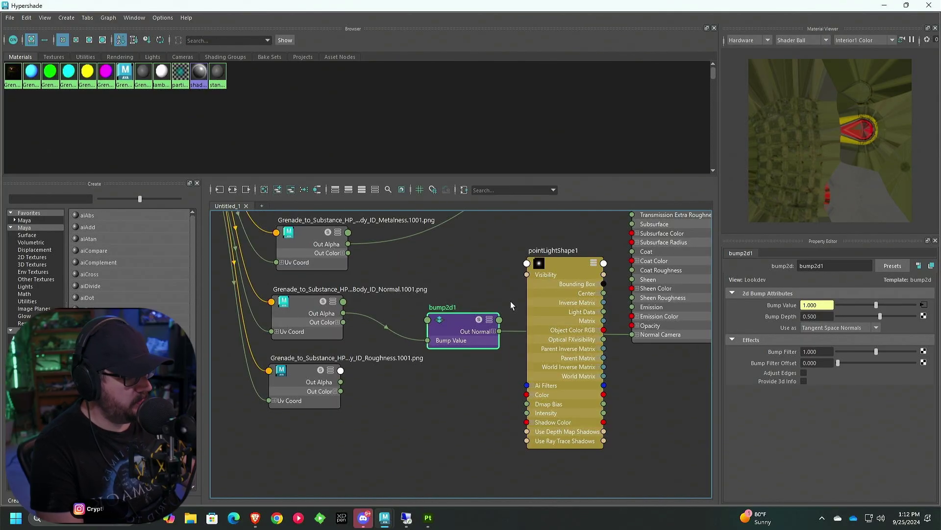
pyautogui.keyDown('alt'); pyautogui.moveTo(510, 302); pyautogui.dragTo(501, 304, button='middle'); pyautogui.keyUp('alt')
pyautogui.moveTo(551, 252); pyautogui.dragTo(517, 262)
pyautogui.press('Delete')
pyautogui.scroll(-2, 507, 267)
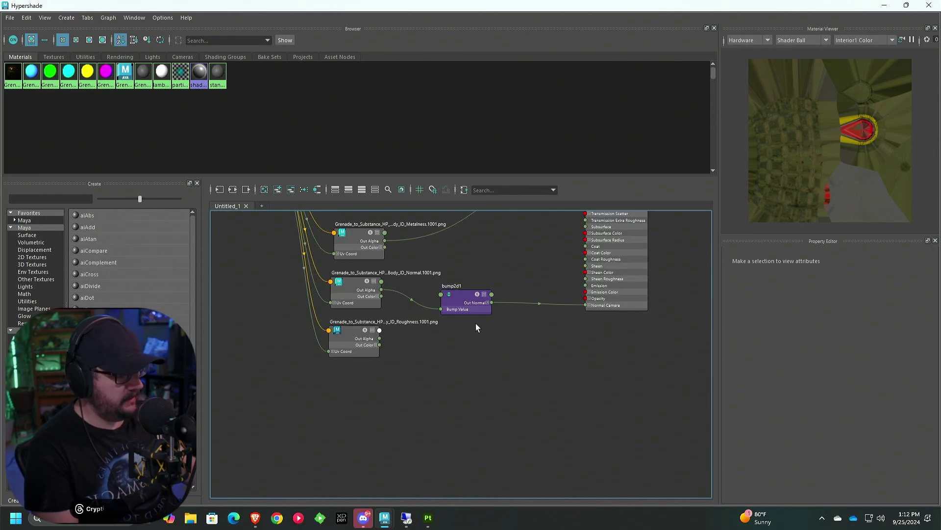
pyautogui.keyDown('alt'); pyautogui.moveTo(476, 327); pyautogui.dragTo(448, 322, button='middle'); pyautogui.keyUp('alt')
pyautogui.moveTo(436, 297); pyautogui.dragTo(455, 283)
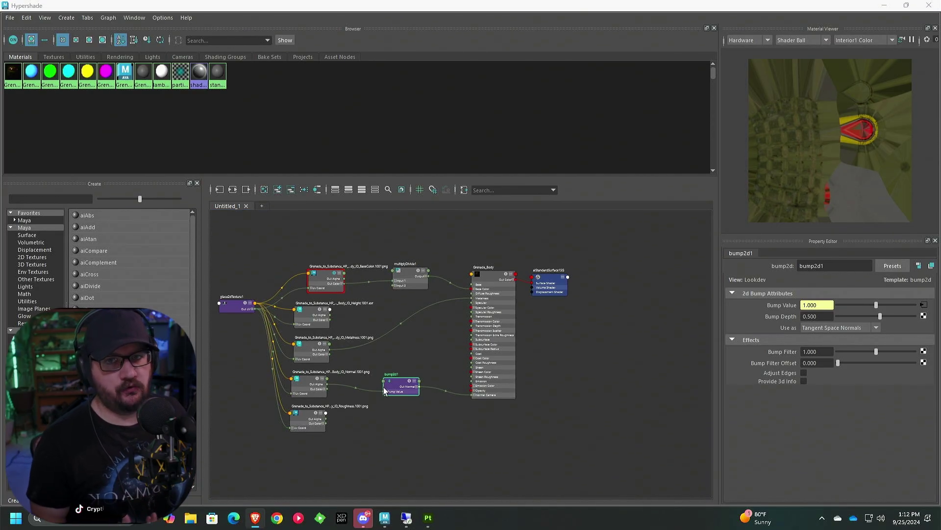
# Connect the Roughness texture's Out Alpha to the Specular Roughness input of Grenade_Body.
pyautogui.scroll(2, 325, 423)
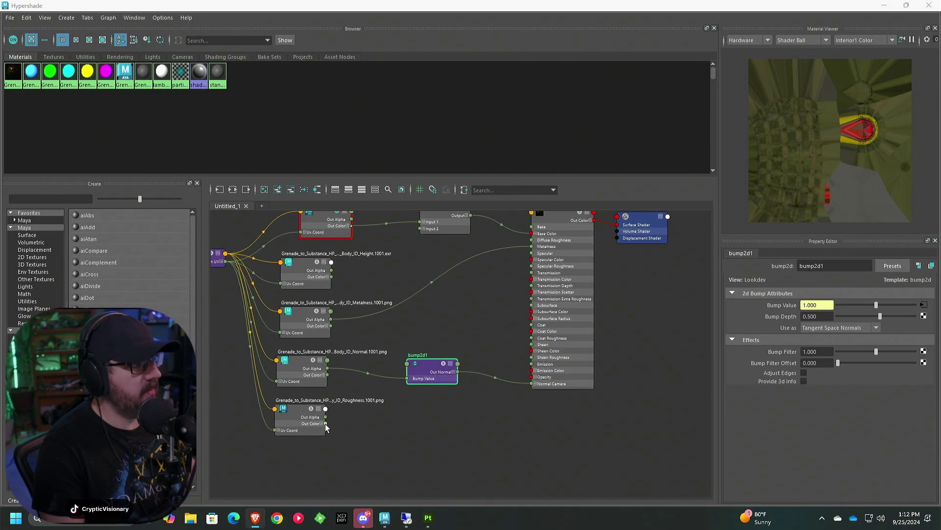
pyautogui.moveTo(325, 423); pyautogui.dragTo(537, 270)
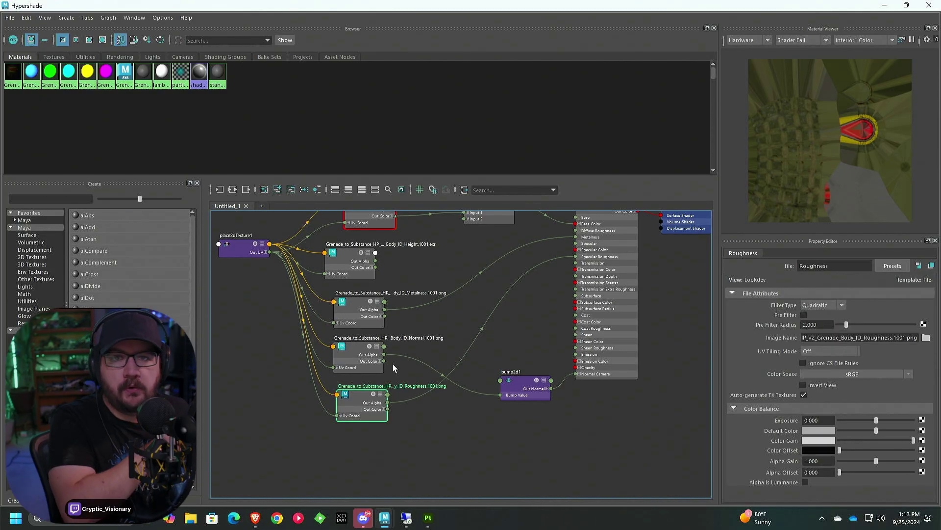
# Set the Roughness texture's Color Space to Raw and enable Alpha Is Luminance.
pyautogui.click(845, 378)
pyautogui.moveTo(870, 407)
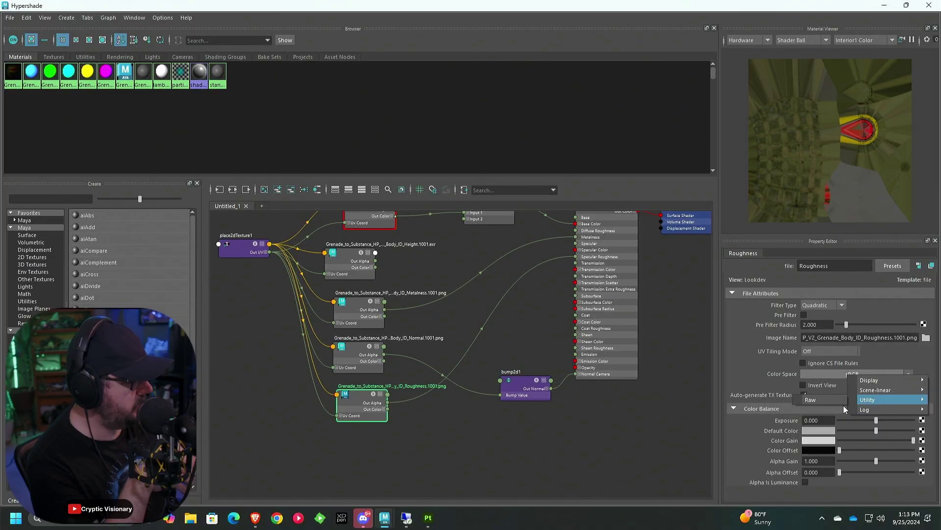
pyautogui.click(842, 401)
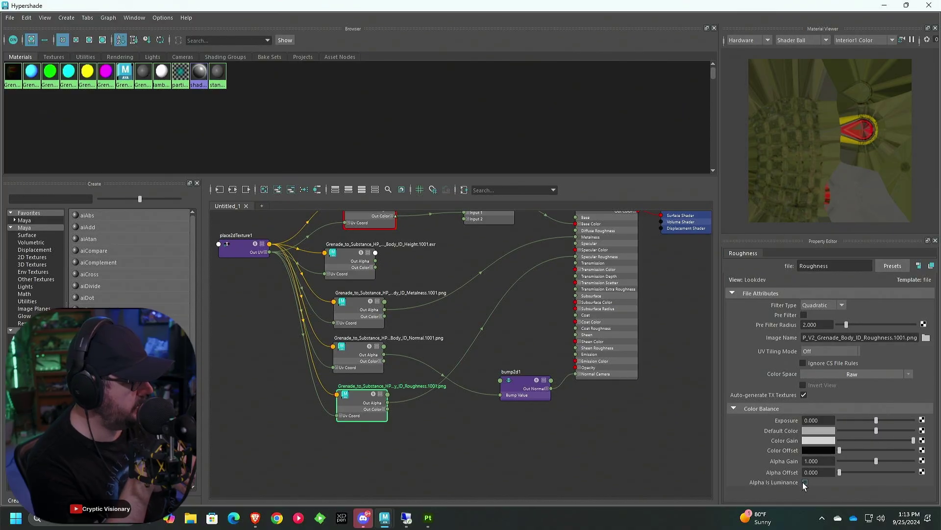
# Check the Normal texture's attributes, then line up the Metalness, Normal and Roughness texture nodes in a neat column.
pyautogui.click(353, 365)
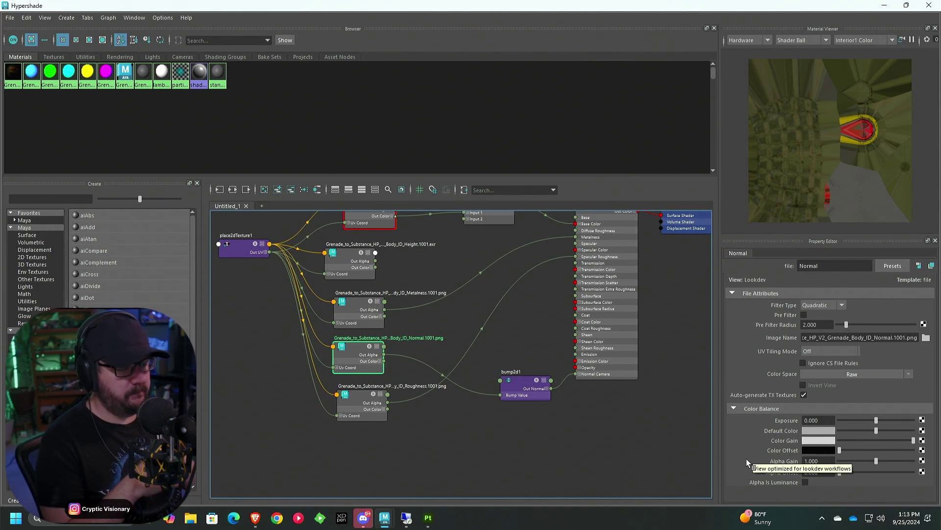
pyautogui.keyDown('alt'); pyautogui.moveTo(420, 332); pyautogui.dragTo(423, 339, button='middle'); pyautogui.keyUp('alt')
pyautogui.moveTo(363, 323); pyautogui.dragTo(351, 322)
pyautogui.moveTo(360, 363); pyautogui.dragTo(350, 366)
pyautogui.moveTo(364, 410); pyautogui.dragTo(346, 413)
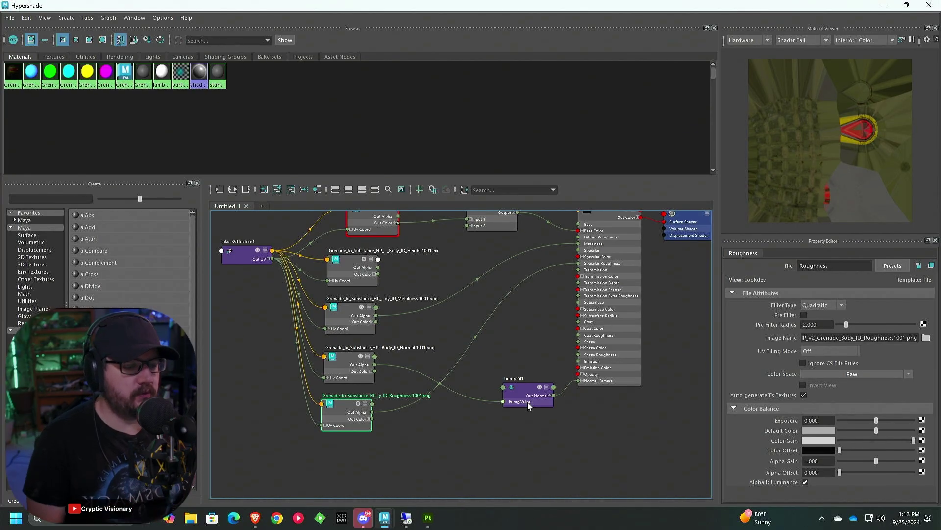
pyautogui.scroll(-2, 484, 363)
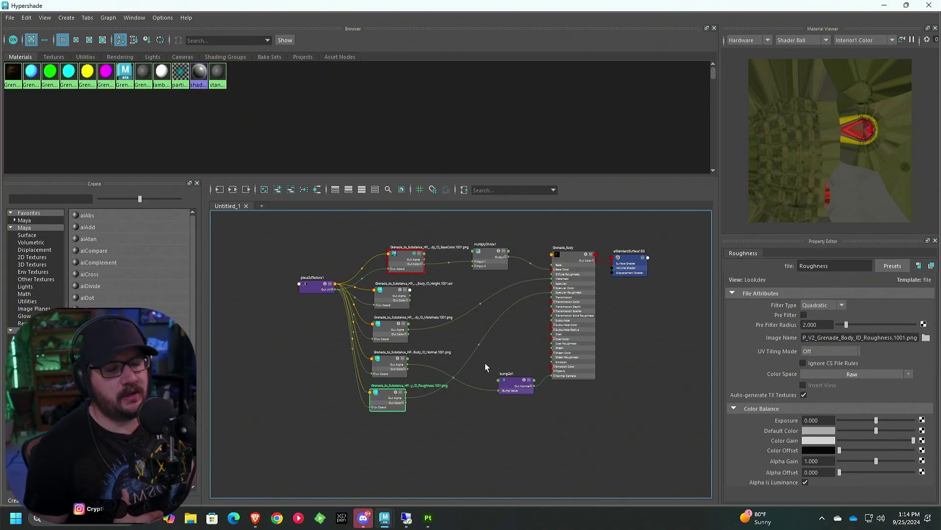
pyautogui.scroll(1, 485, 363)
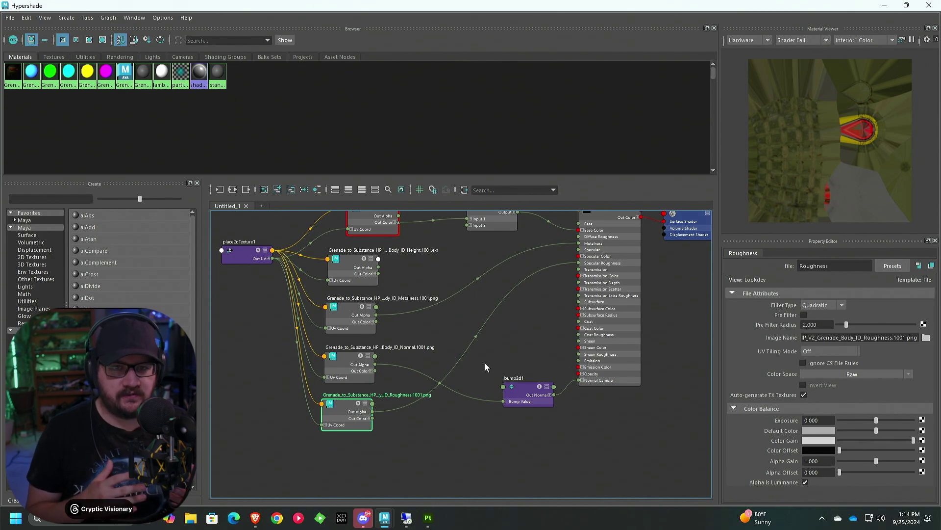
pyautogui.scroll(2, 485, 363)
pyautogui.scroll(-2, 485, 363)
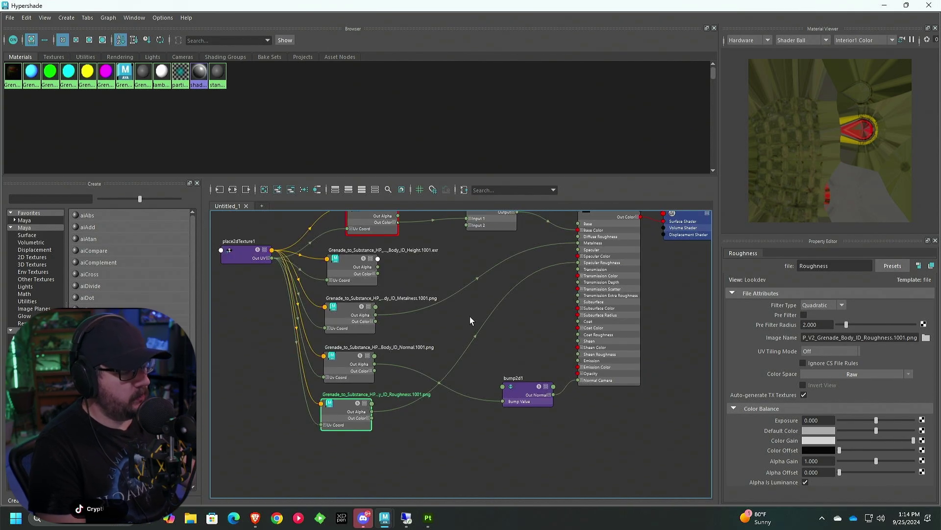
pyautogui.keyDown('alt'); pyautogui.moveTo(470, 316); pyautogui.dragTo(488, 325, button='middle'); pyautogui.keyUp('alt')
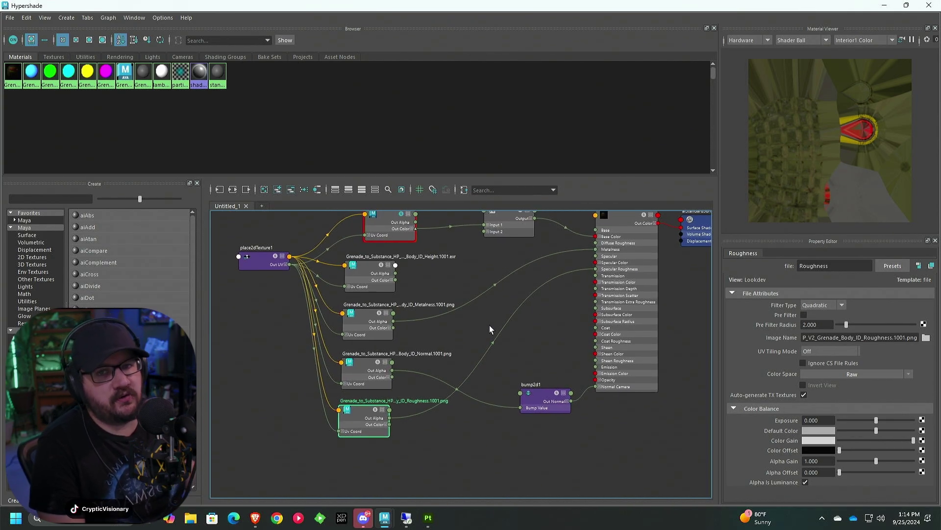
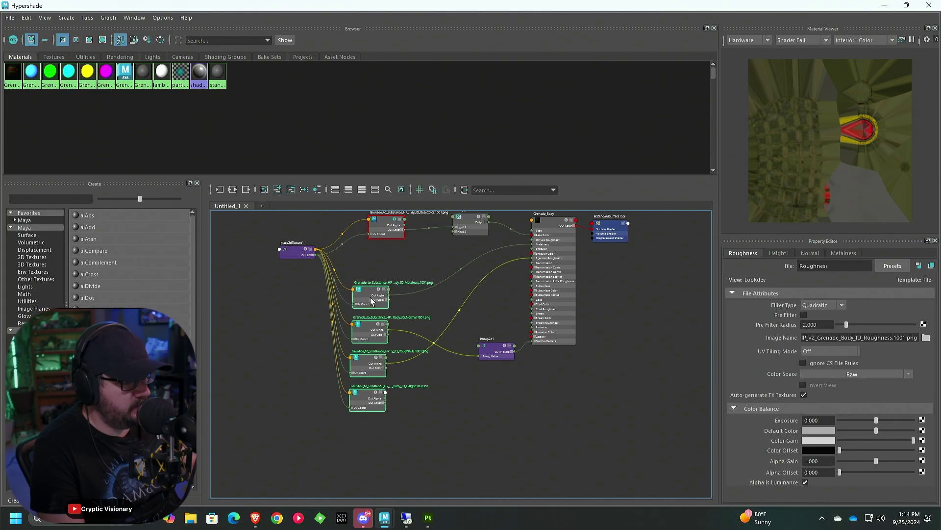
# Move the Metalness, Normal, Roughness and Height texture nodes up beneath the BaseColor node and place bump2d1 beside the Normal texture.
pyautogui.moveTo(370, 297); pyautogui.dragTo(386, 260)
pyautogui.click(437, 377)
pyautogui.scroll(3, 435, 381)
pyautogui.scroll(2, 508, 338)
pyautogui.keyDown('alt'); pyautogui.moveTo(508, 340); pyautogui.dragTo(460, 344, button='middle'); pyautogui.keyUp('alt')
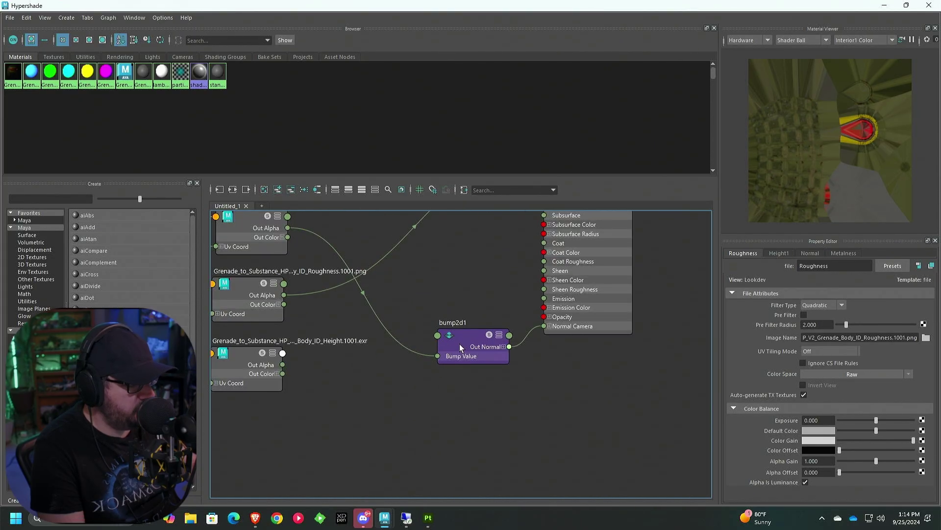
pyautogui.moveTo(459, 343); pyautogui.dragTo(425, 245)
pyautogui.scroll(-4, 445, 294)
pyautogui.keyDown('alt'); pyautogui.moveTo(445, 311); pyautogui.dragTo(457, 321, button='middle'); pyautogui.keyUp('alt')
pyautogui.scroll(3, 426, 352)
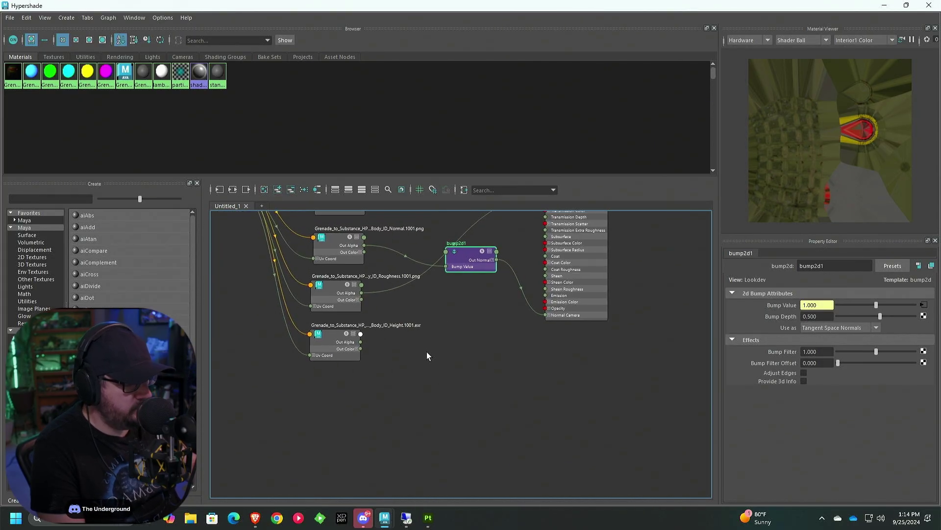
# Create a displacementShader node, delete its displacementShader1SG shading group, and position the shader near the Height texture.
pyautogui.press('Tab')
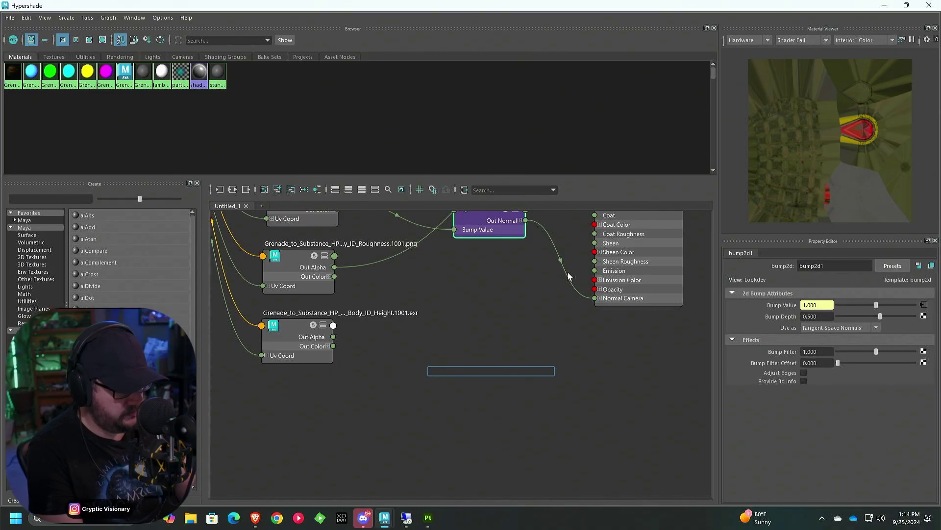
pyautogui.write('disp')
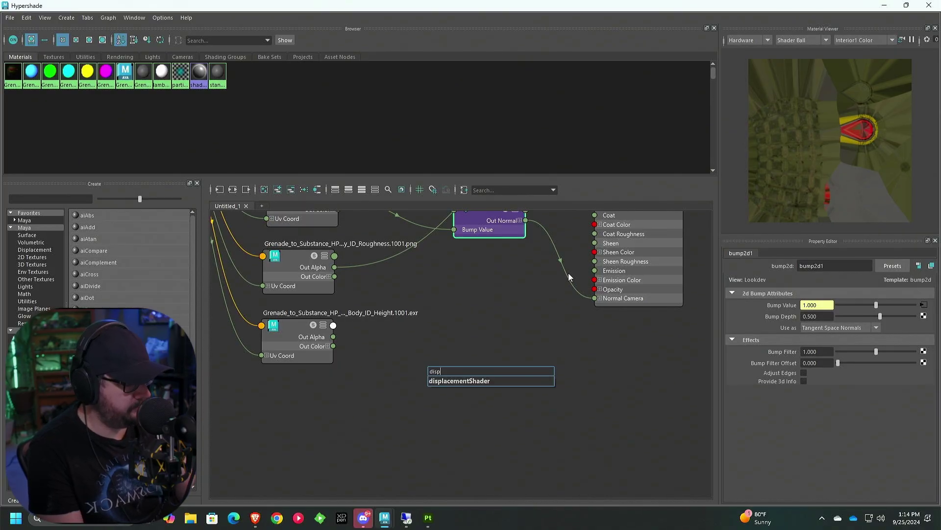
pyautogui.press('Down')
pyautogui.press('Return')
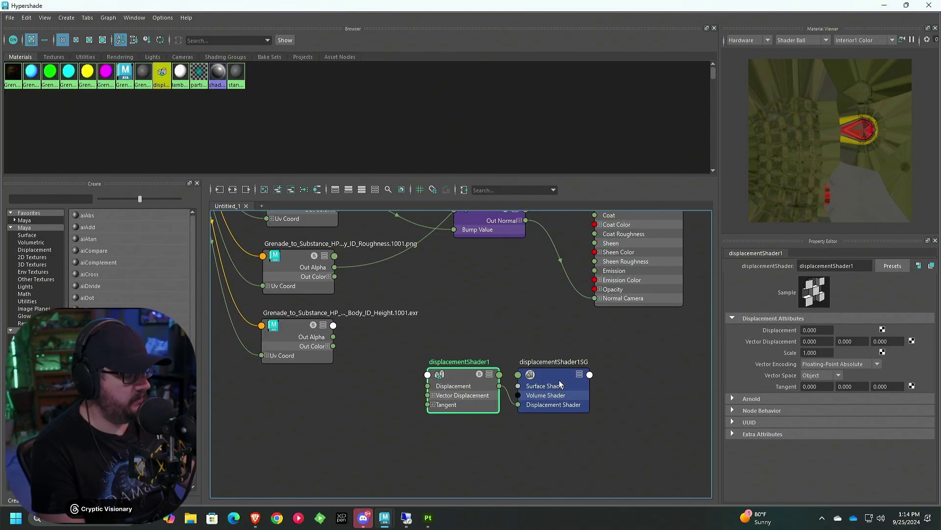
pyautogui.moveTo(559, 380); pyautogui.dragTo(581, 344)
pyautogui.press('Delete')
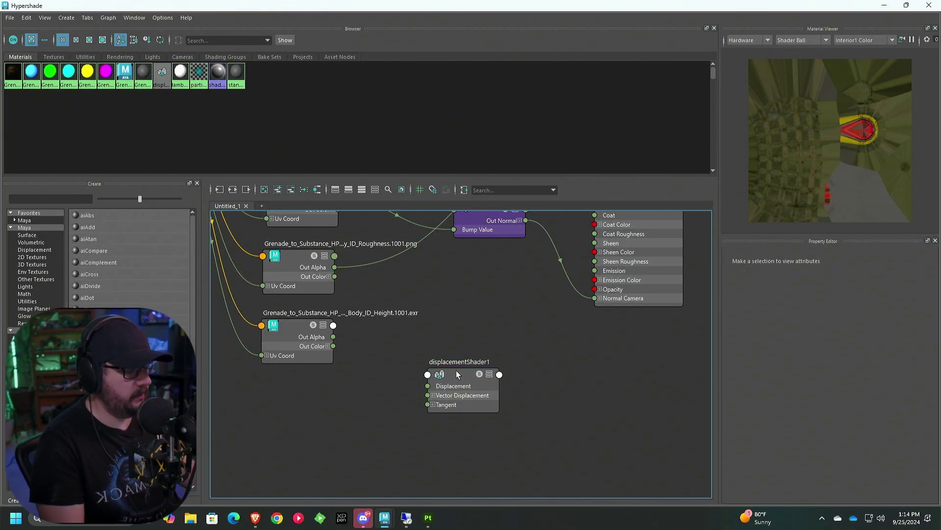
pyautogui.moveTo(456, 374); pyautogui.dragTo(461, 362)
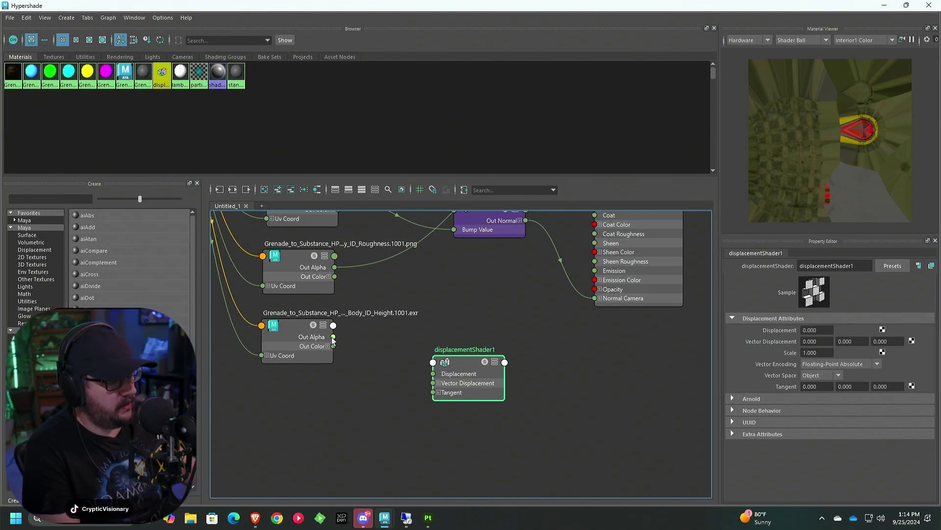
# Connect the Height texture's Out Alpha to displacementShader1's Displacement input and enable Alpha Is Luminance on the texture.
pyautogui.moveTo(333, 337); pyautogui.dragTo(435, 377)
pyautogui.click(268, 343)
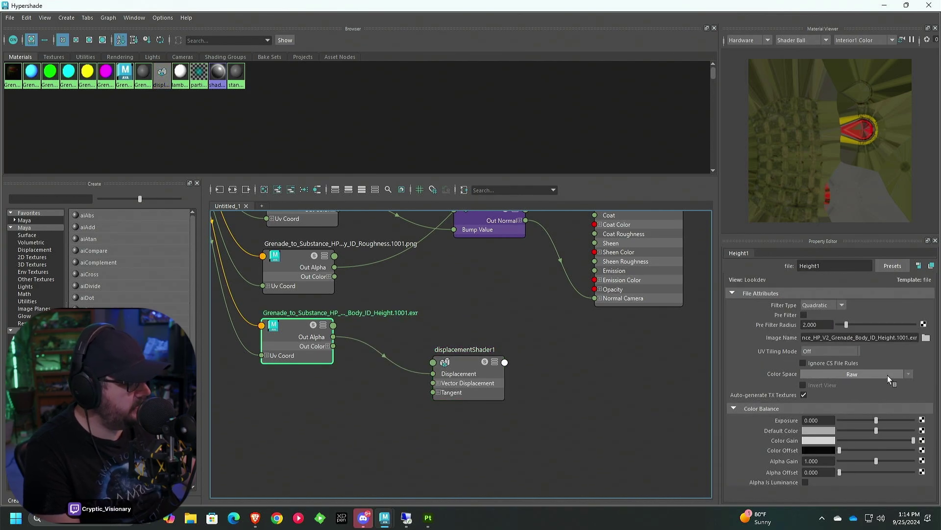
pyautogui.click(805, 482)
# Move the aiStandardSurface1SG node down below the Grenade_Body shader, level with displacementShader1.
pyautogui.scroll(-3, 540, 325)
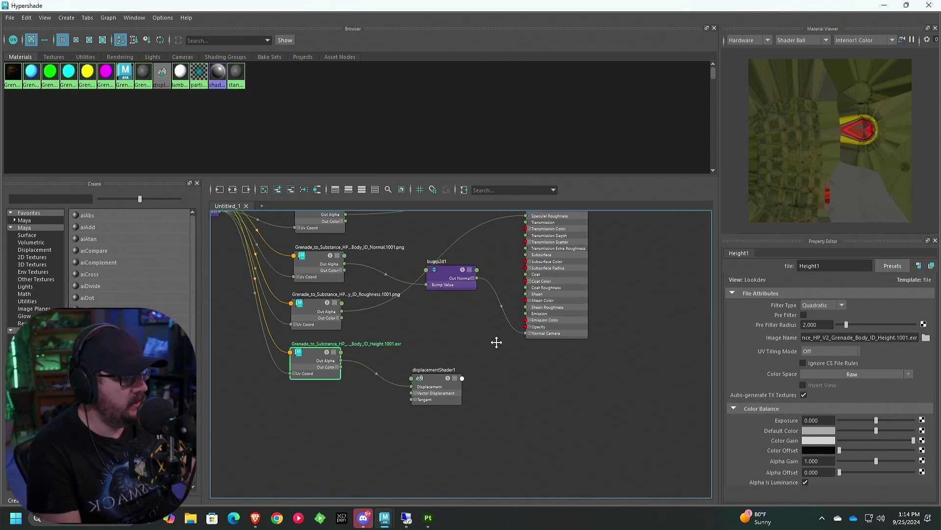
pyautogui.keyDown('alt'); pyautogui.moveTo(497, 342); pyautogui.dragTo(480, 360, button='middle'); pyautogui.keyUp('alt')
pyautogui.keyDown('alt'); pyautogui.moveTo(545, 333); pyautogui.dragTo(500, 356, button='middle'); pyautogui.keyUp('alt')
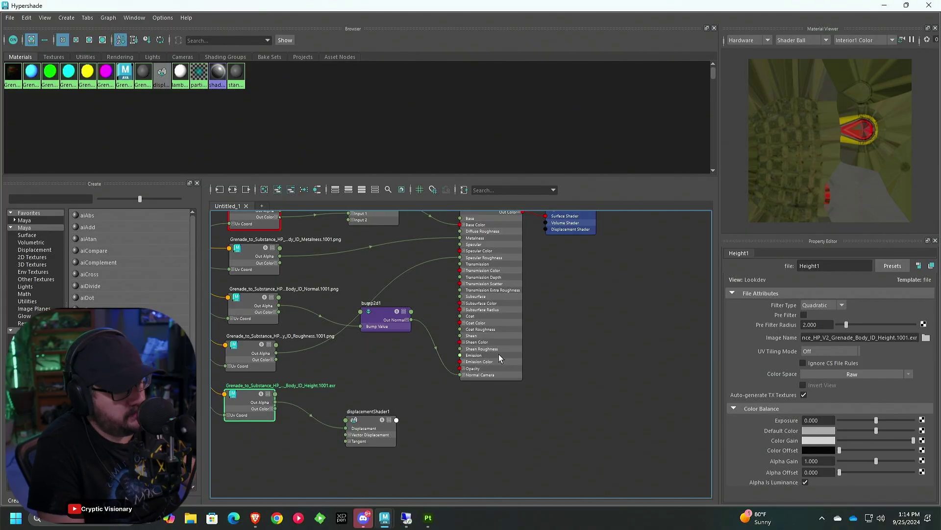
pyautogui.scroll(-2, 499, 354)
pyautogui.scroll(5, 496, 382)
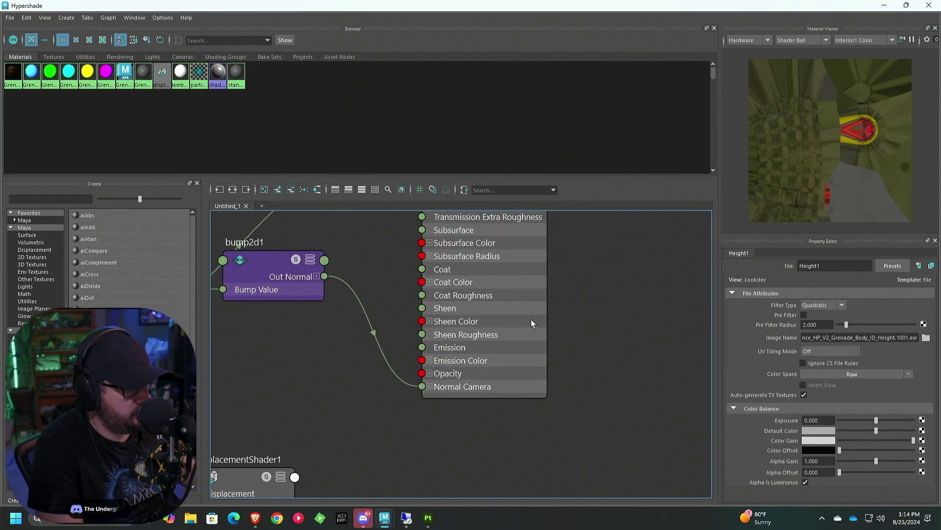
pyautogui.scroll(-4, 521, 420)
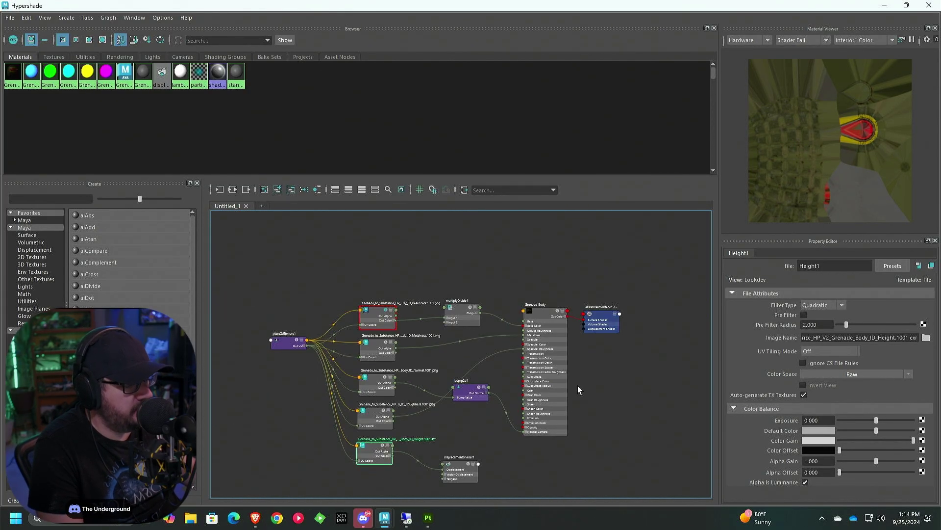
pyautogui.keyDown('alt'); pyautogui.moveTo(578, 386); pyautogui.dragTo(539, 377, button='middle'); pyautogui.keyUp('alt')
pyautogui.moveTo(565, 312); pyautogui.dragTo(567, 454)
pyautogui.keyDown('alt'); pyautogui.moveTo(552, 431); pyautogui.dragTo(489, 349, button='middle'); pyautogui.keyUp('alt')
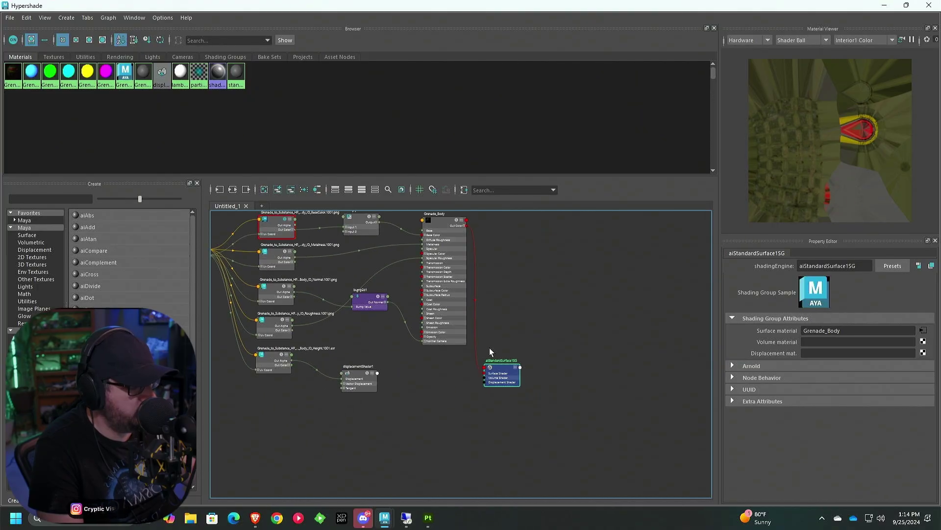
pyautogui.scroll(2, 490, 351)
# Try connecting displacementShader1's Displacement output to aiStandardSurface1SG's Displacement Shader input, then delete that connection.
pyautogui.click(355, 363)
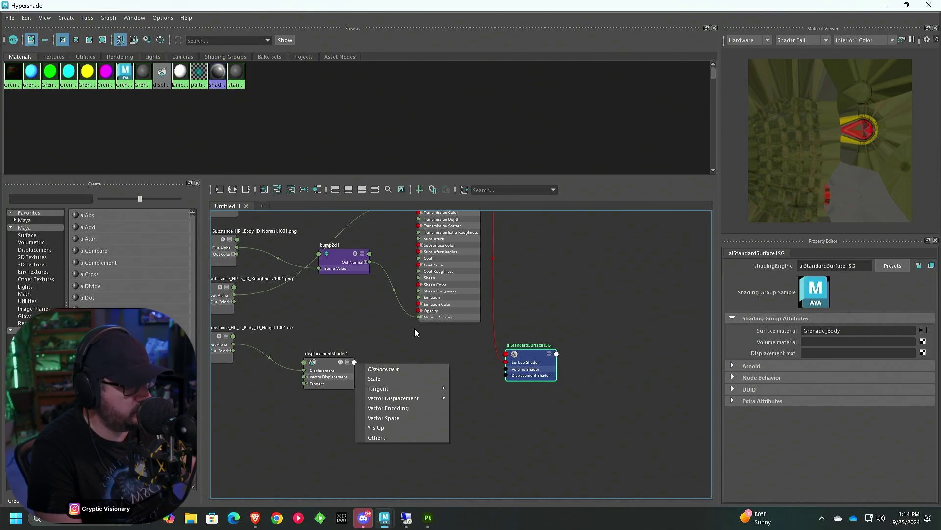
pyautogui.click(354, 361)
pyautogui.moveTo(354, 361); pyautogui.dragTo(506, 375)
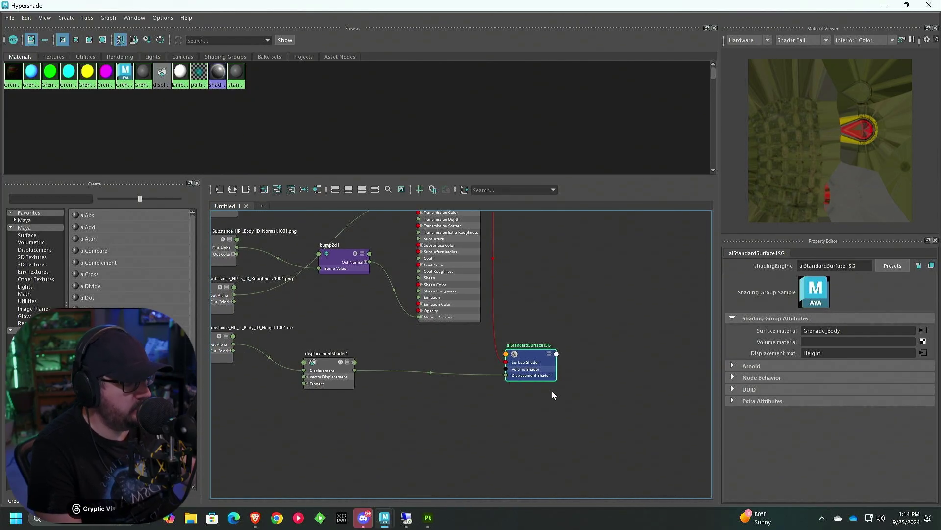
pyautogui.click(357, 369)
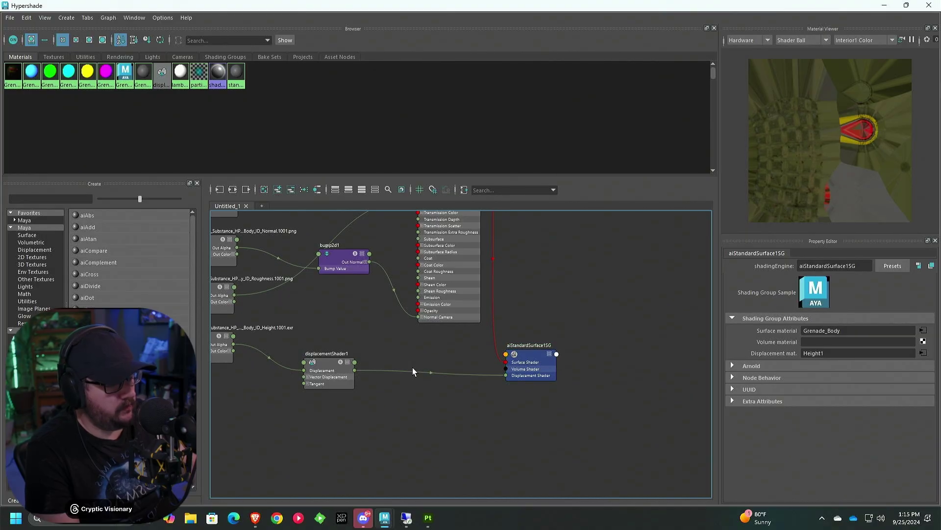
pyautogui.click(412, 372)
pyautogui.press('Delete')
# Connect displacementShader1's Displacement output to the Displacement Shader input of aiStandardSurface1SG and move that shading group slightly up.
pyautogui.click(354, 361)
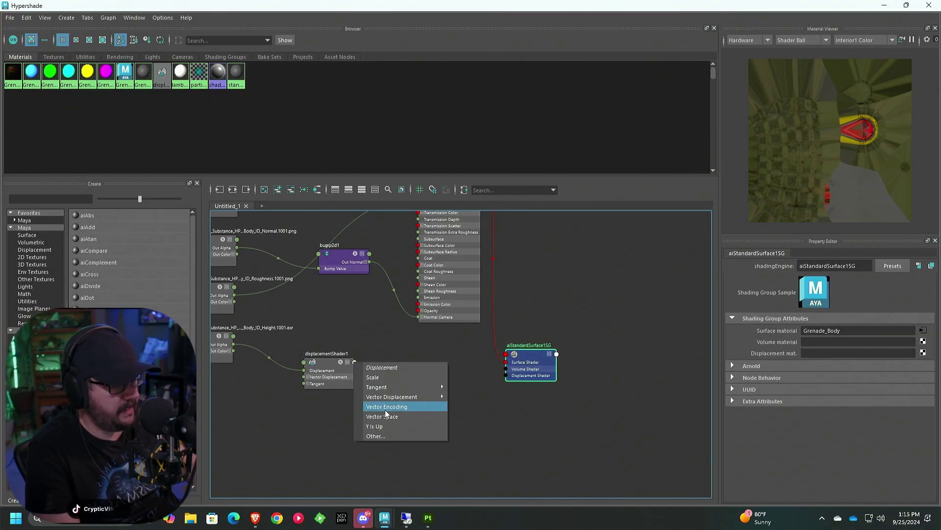
pyautogui.click(395, 369)
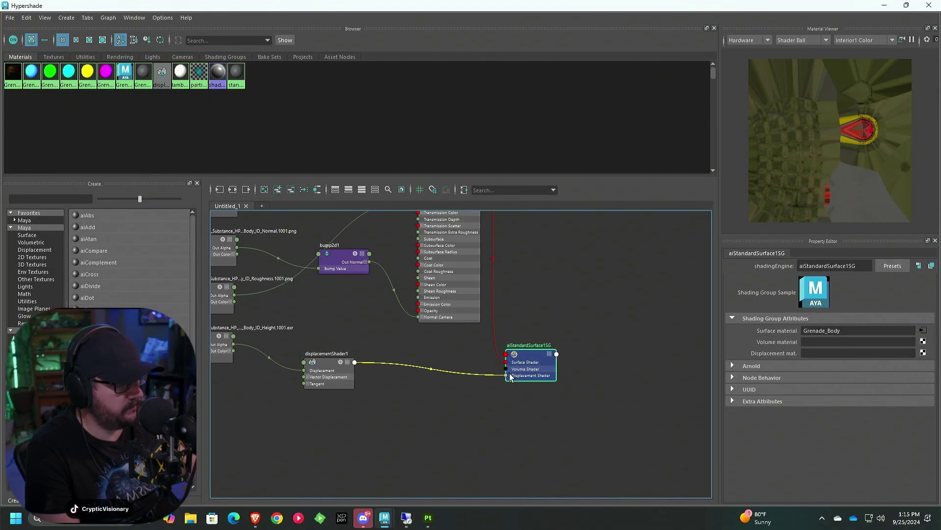
pyautogui.click(510, 375)
pyautogui.moveTo(545, 350); pyautogui.dragTo(541, 327)
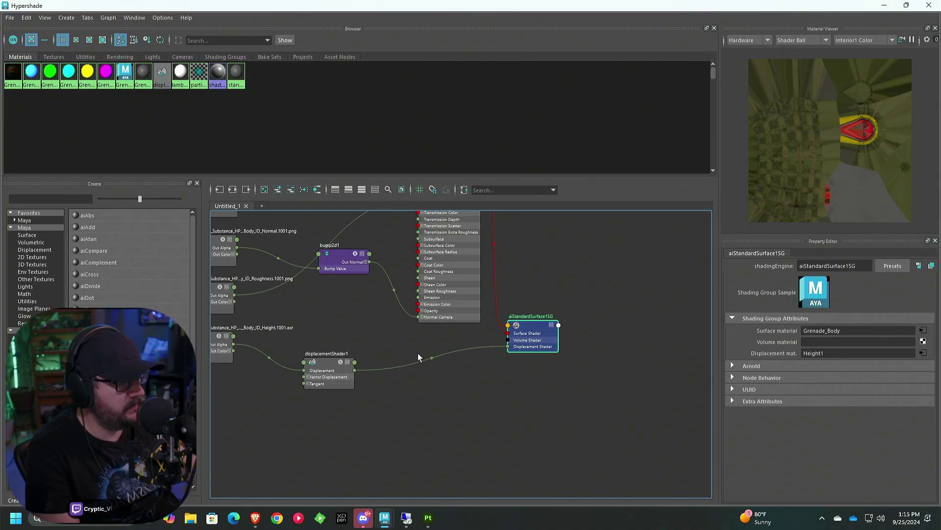
pyautogui.scroll(-2, 538, 326)
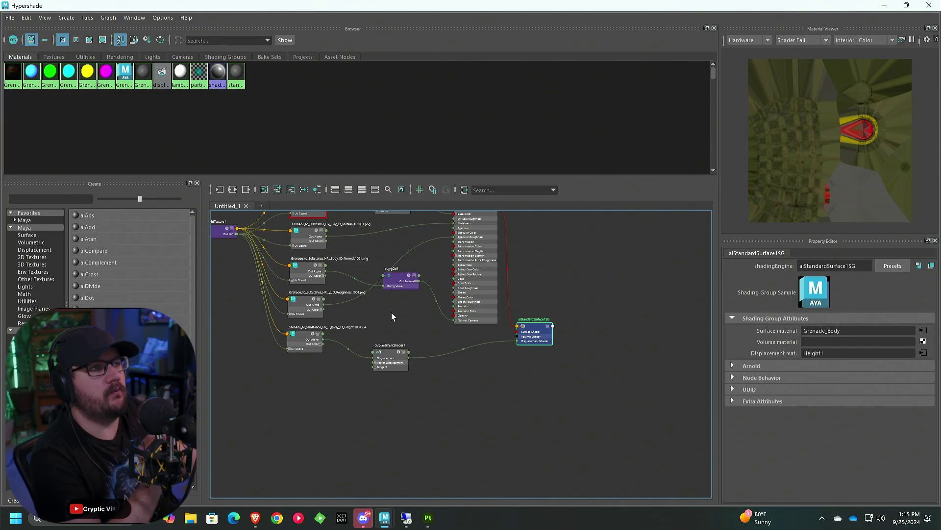
# Check displacementShader1's attributes, minimize Hypershade and select the grenade body mesh in the scene with its shape attributes displayed.
pyautogui.click(387, 361)
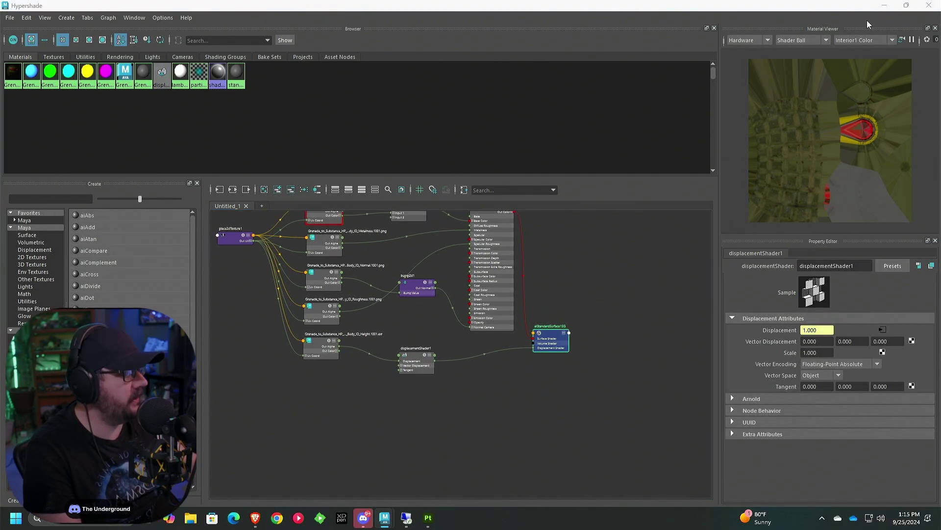
pyautogui.click(884, 6)
pyautogui.scroll(-5, 524, 240)
pyautogui.keyDown('alt'); pyautogui.moveTo(485, 260); pyautogui.dragTo(545, 294, button='middle'); pyautogui.keyUp('alt')
pyautogui.keyDown('alt'); pyautogui.moveTo(544, 294); pyautogui.dragTo(524, 274); pyautogui.keyUp('alt')
pyautogui.scroll(-2, 510, 273)
pyautogui.click(451, 268)
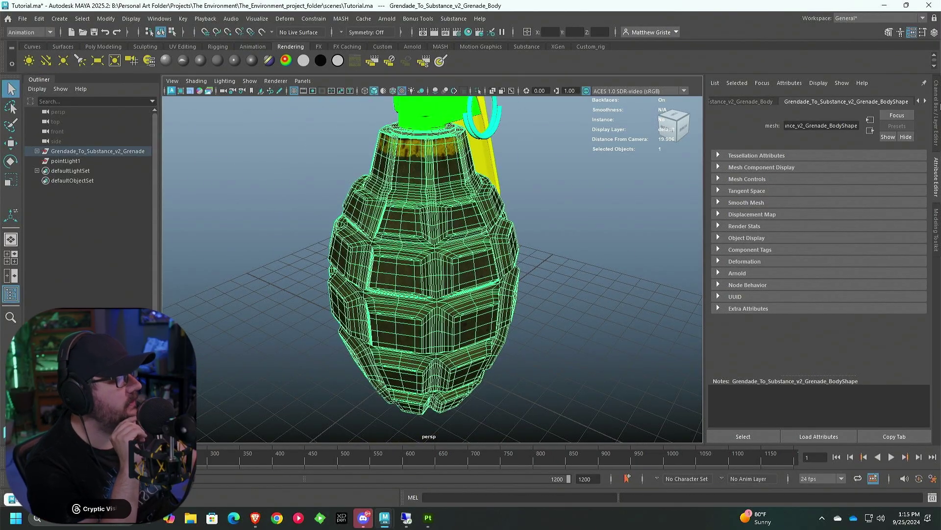
pyautogui.click(937, 111)
pyautogui.click(935, 33)
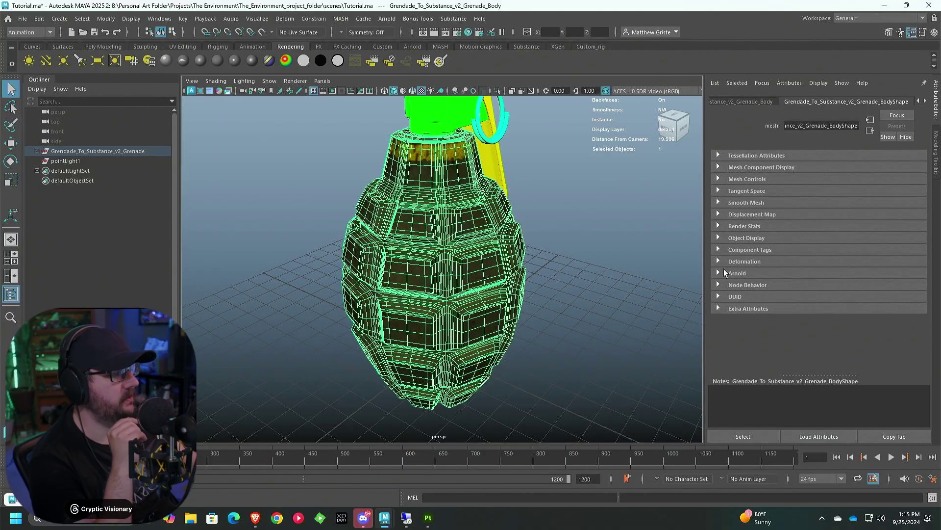
# Expand the grenade body shape's Arnold attributes, including its Subdivision and Displacement Attributes sections.
pyautogui.click(719, 273)
pyautogui.scroll(-5, 762, 269)
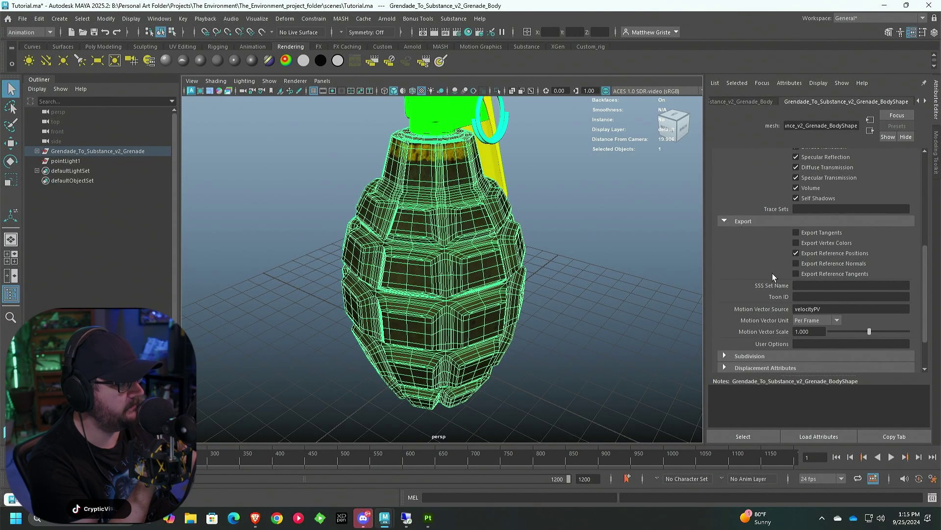
pyautogui.scroll(-3, 772, 276)
pyautogui.click(725, 301)
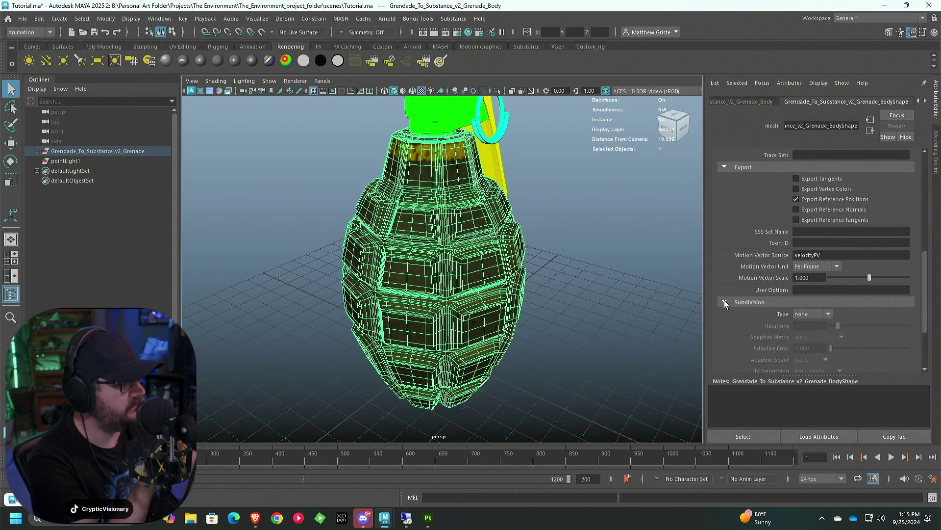
pyautogui.scroll(-3, 725, 300)
pyautogui.click(725, 315)
pyautogui.scroll(-3, 748, 302)
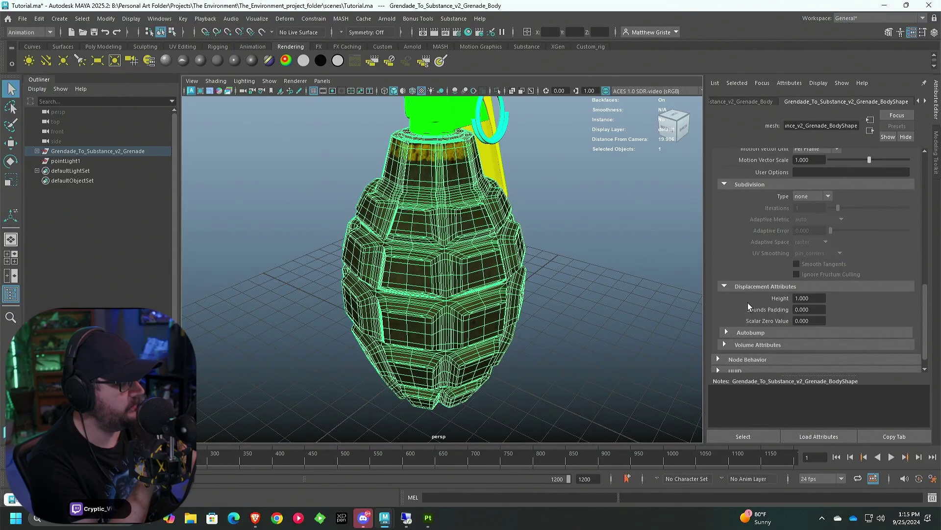
# Set the grenade body's Arnold subdivision type to catclark with 5 iterations.
pyautogui.scroll(2, 797, 245)
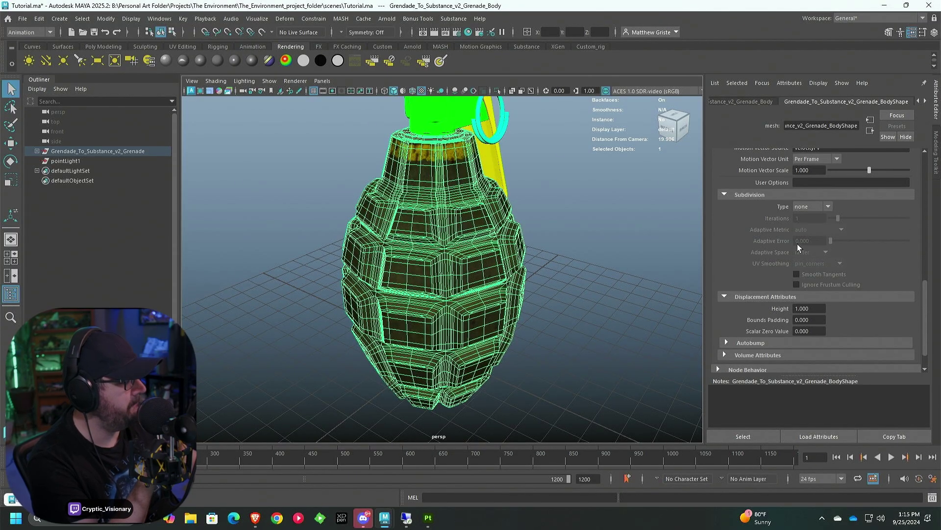
pyautogui.click(828, 207)
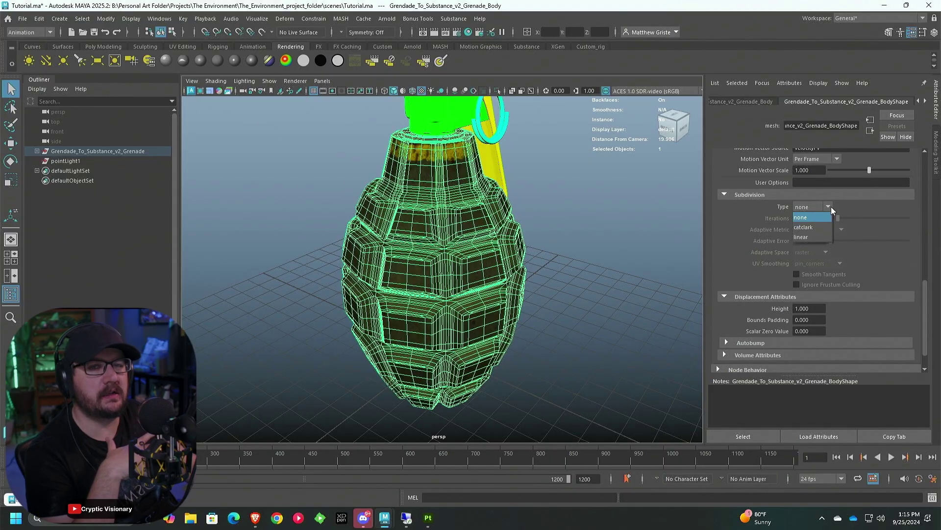
pyautogui.click(814, 228)
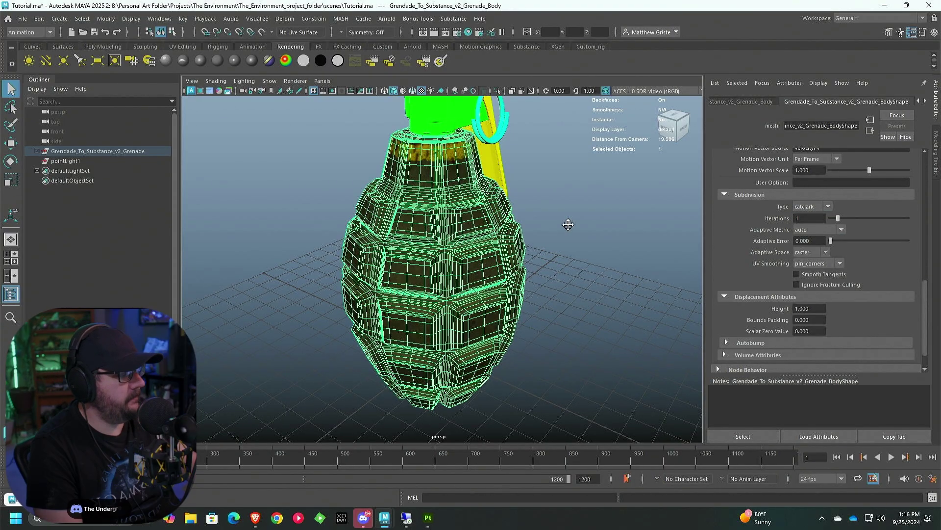
pyautogui.scroll(2, 568, 235)
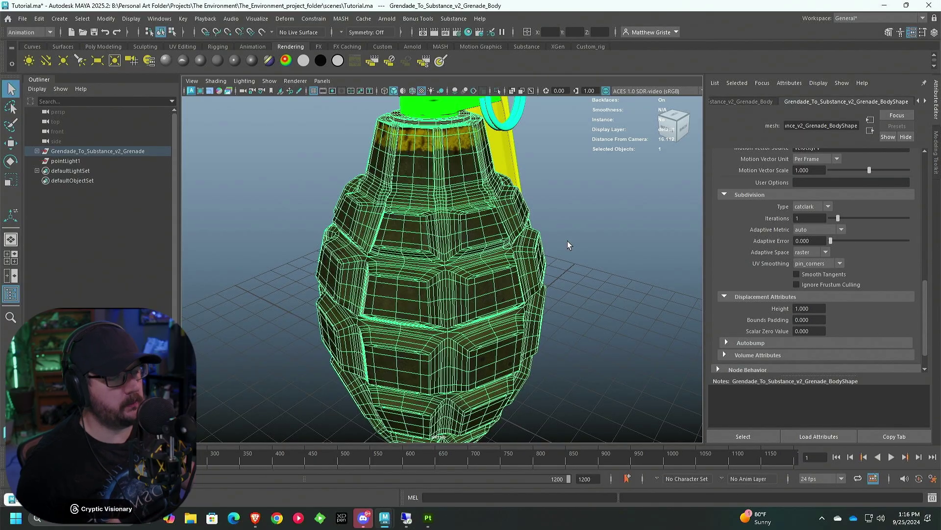
pyautogui.moveTo(809, 219); pyautogui.dragTo(757, 214)
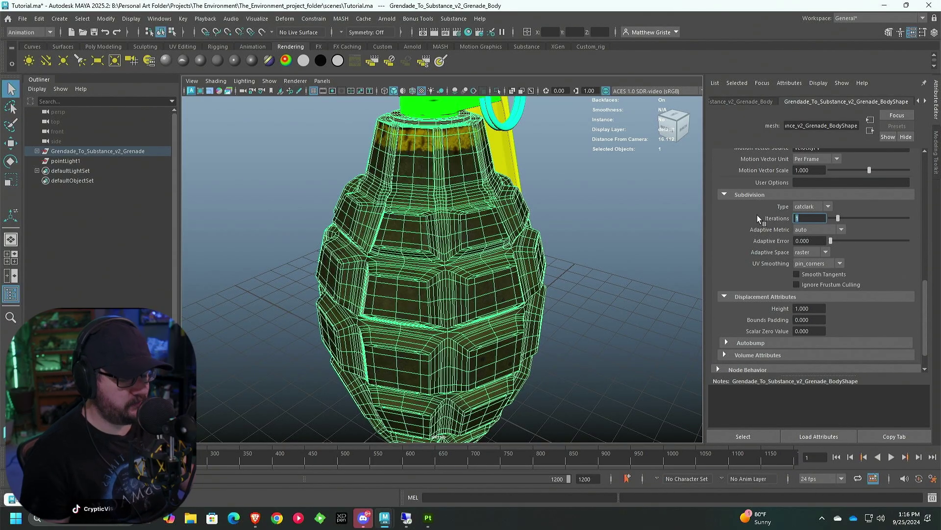
pyautogui.write('5')
pyautogui.press('Return')
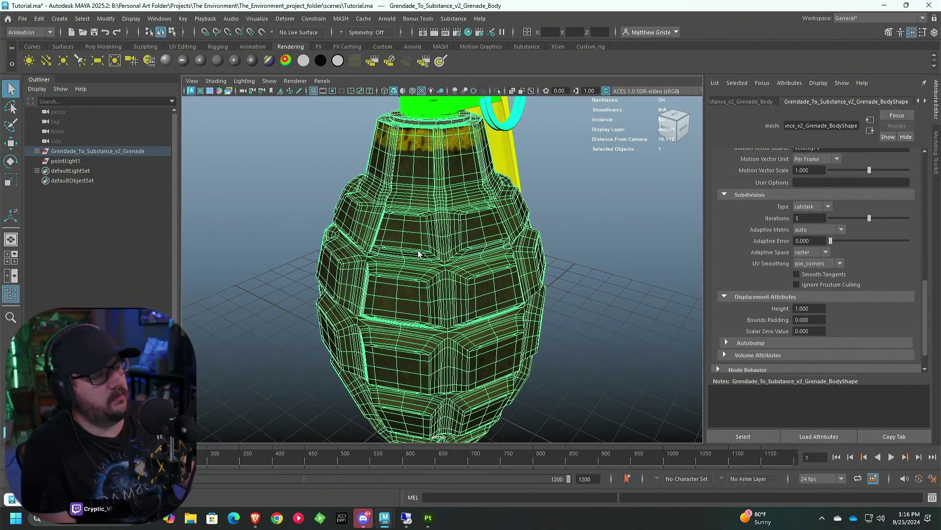
# Frame the whole grenade body and switch the perspective viewport's renderer to Arnold.
pyautogui.scroll(-2, 407, 261)
pyautogui.keyDown('alt'); pyautogui.moveTo(476, 264); pyautogui.dragTo(412, 246, button='middle'); pyautogui.keyUp('alt')
pyautogui.keyDown('alt'); pyautogui.moveTo(412, 247); pyautogui.dragTo(405, 214); pyautogui.keyUp('alt')
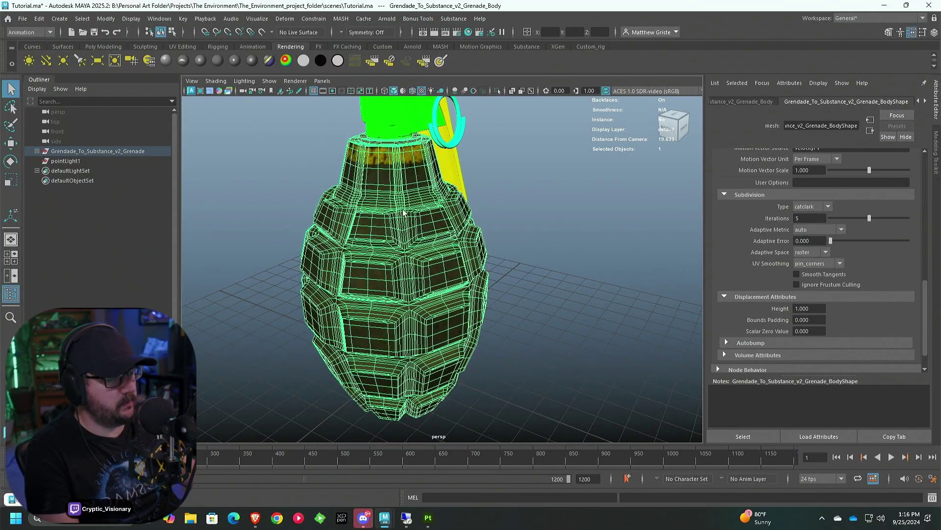
pyautogui.click(296, 81)
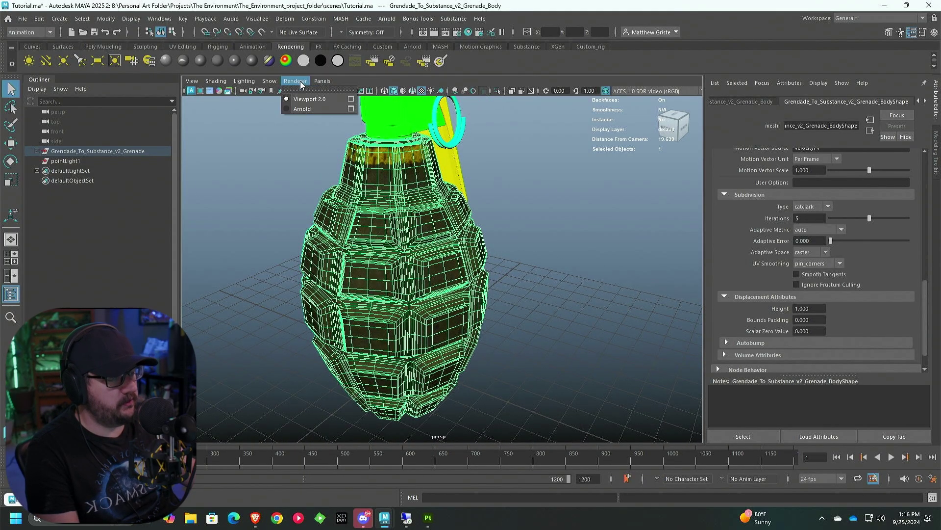
pyautogui.click(303, 109)
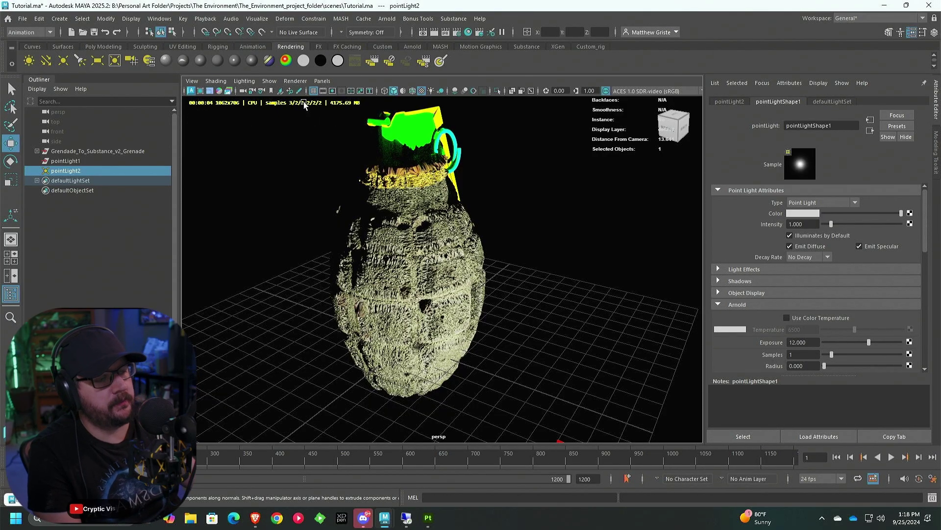
# Take the perspective viewport out of Arnold rendering and select displacementShader1 in the Hypershade network.
pyautogui.click(294, 81)
pyautogui.click(307, 91)
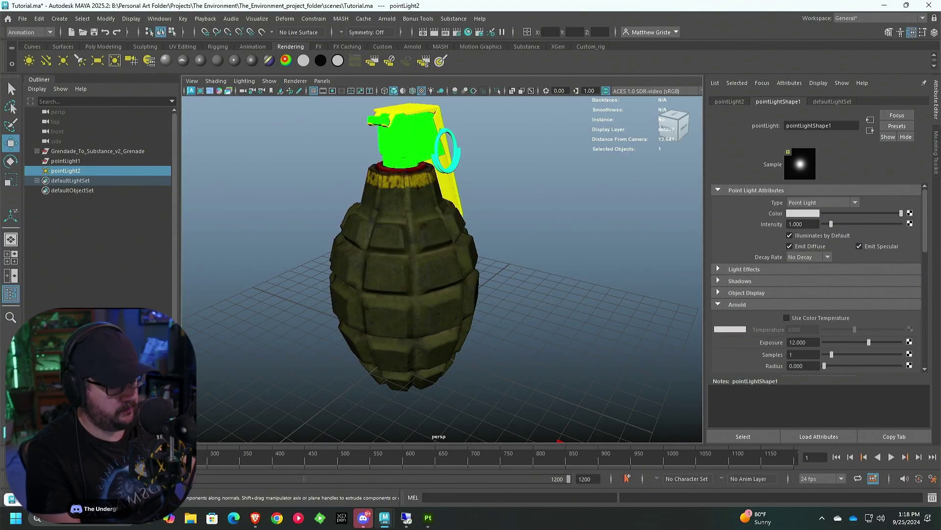
pyautogui.click(36, 499)
pyautogui.moveTo(419, 334); pyautogui.dragTo(851, 476)
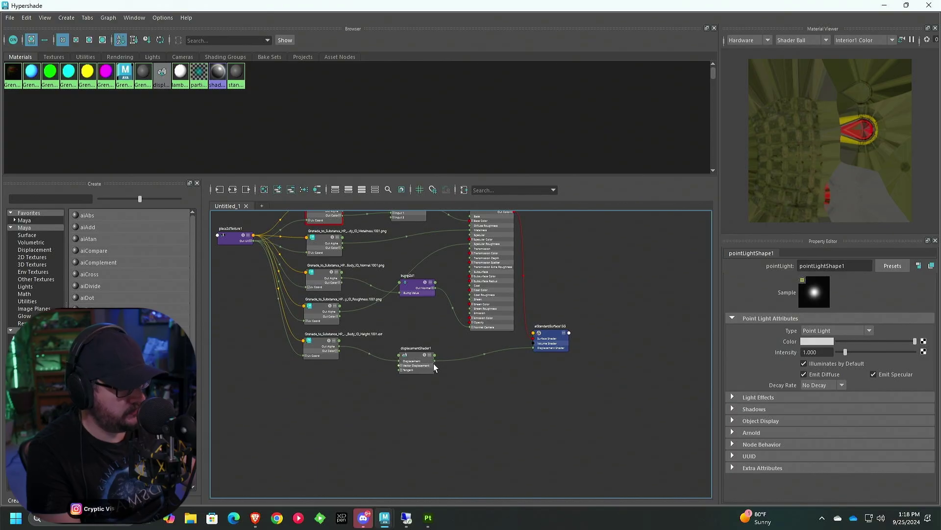
pyautogui.click(426, 353)
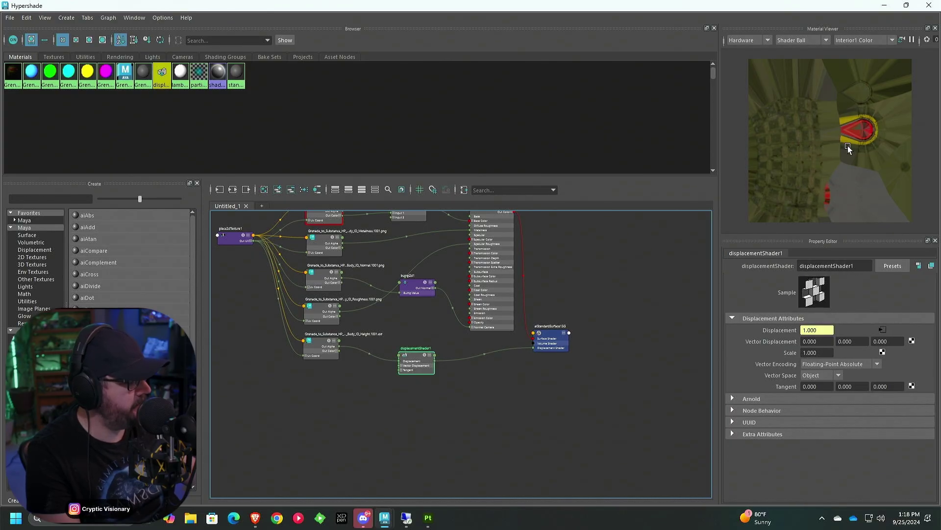
pyautogui.click(885, 6)
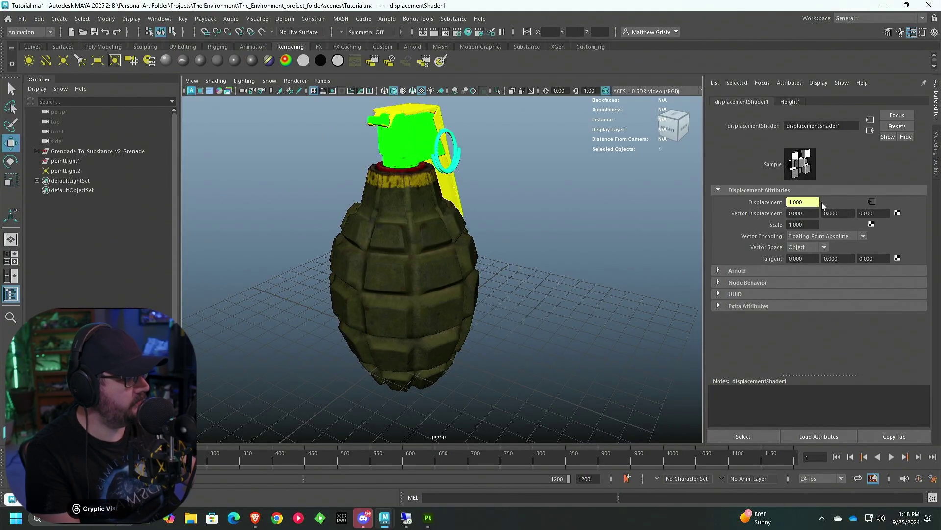
# Set the Scale of displacementShader1 to 0.1.
pyautogui.click(788, 225)
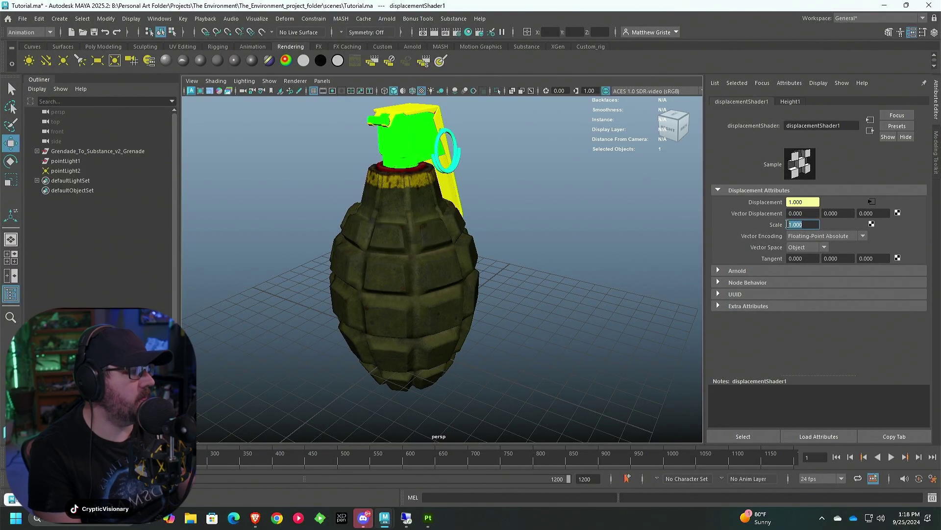
pyautogui.write('.1')
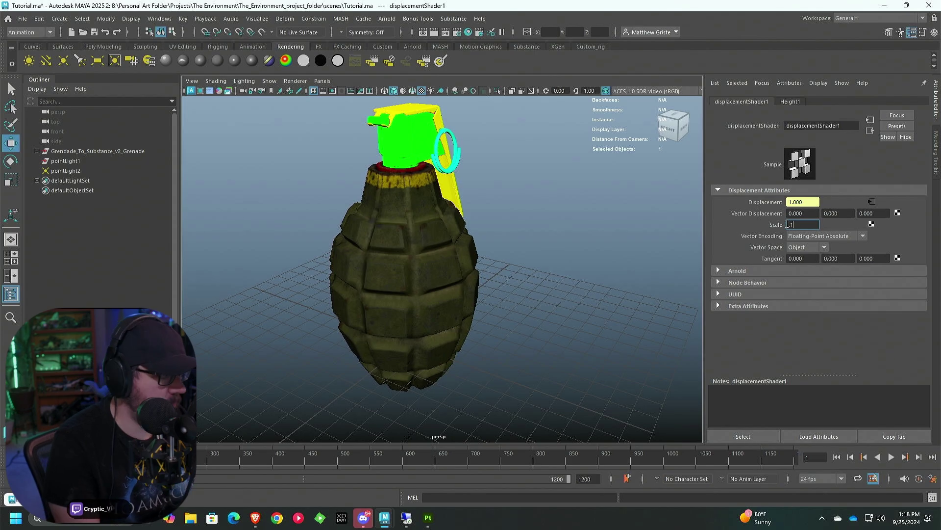
pyautogui.press('Return')
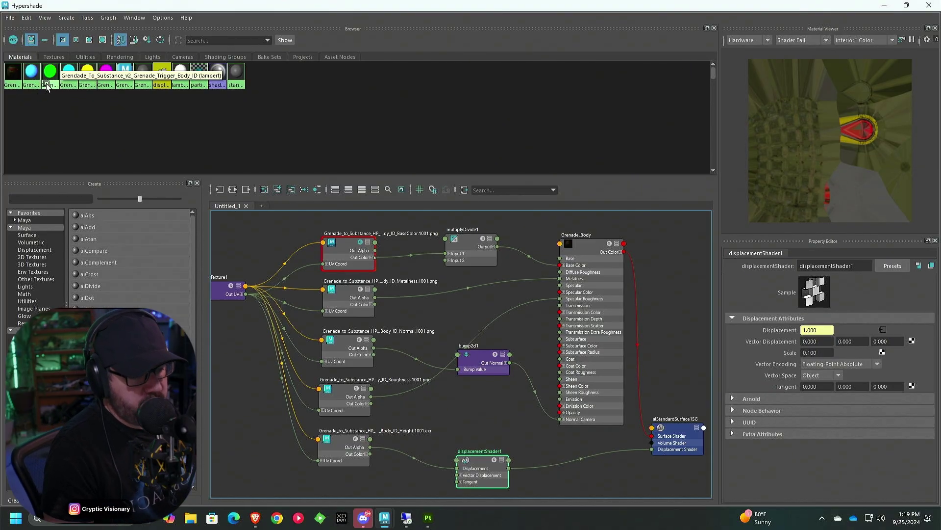
# Delete the Grendade_To_Substance_v2_Grenade_Body_ID lambert material from Hypershade.
pyautogui.click(31, 76)
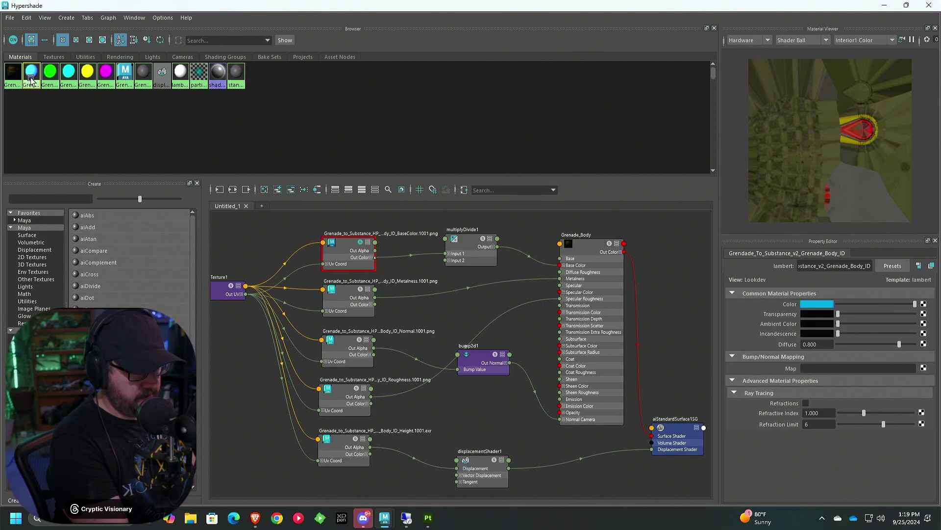
pyautogui.press('Delete')
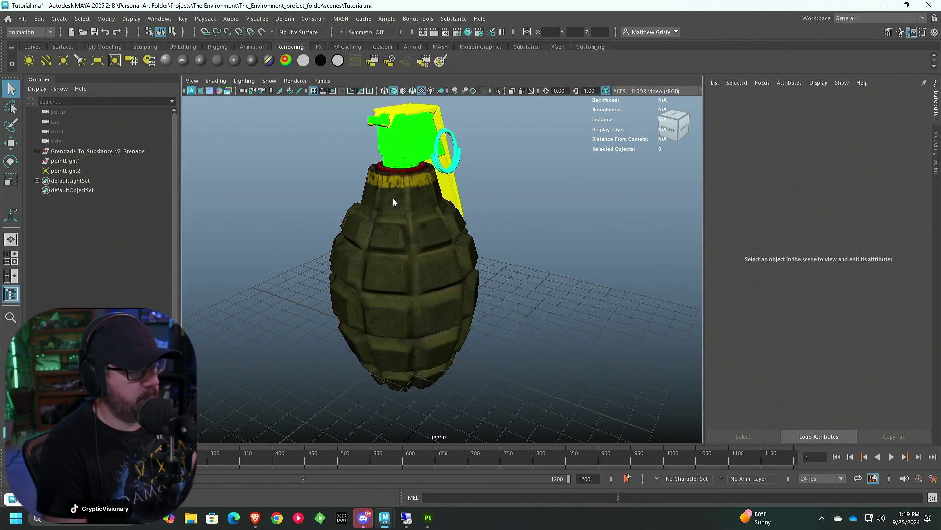
# Bring up the Substance tools and check the load status of the Substance plug-ins in the Plug-in Manager, filtering by "subst".
pyautogui.keyDown('alt'); pyautogui.moveTo(393, 198); pyautogui.dragTo(478, 186); pyautogui.keyUp('alt')
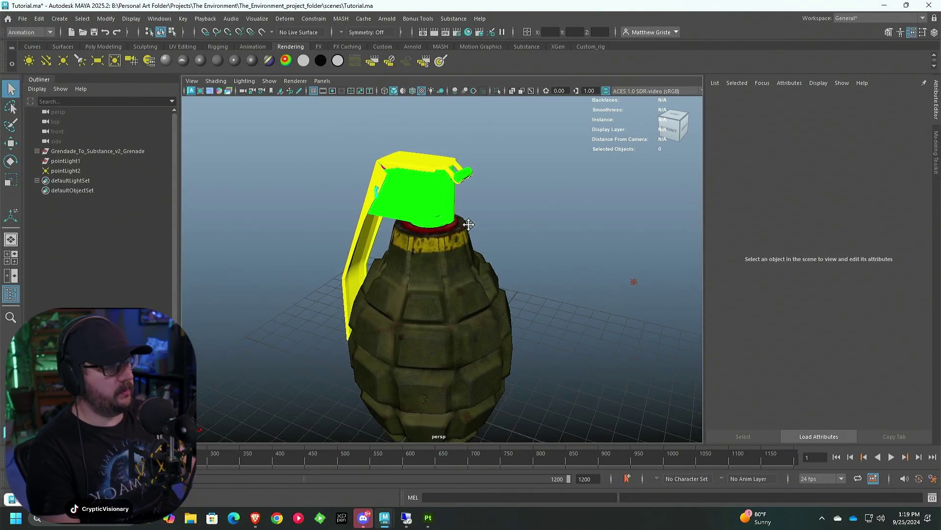
pyautogui.scroll(3, 481, 184)
pyautogui.click(527, 47)
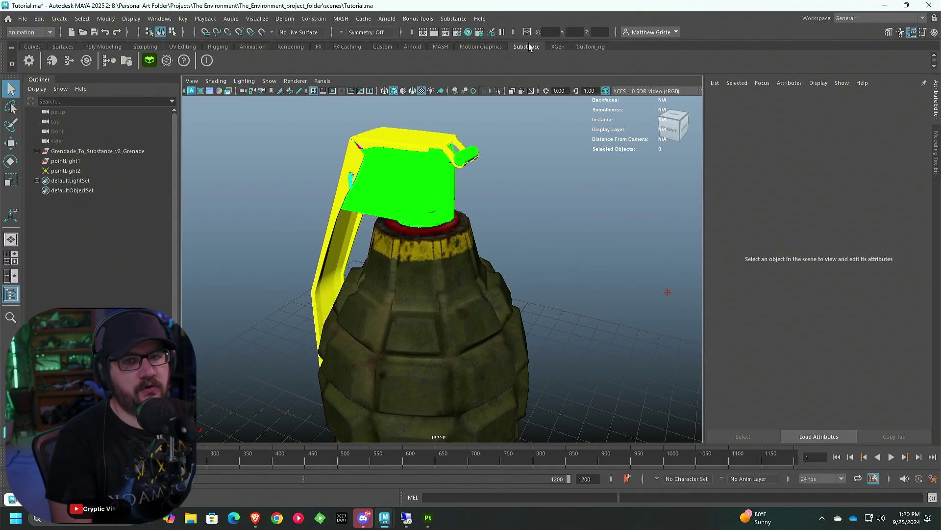
pyautogui.click(160, 18)
pyautogui.moveTo(210, 124)
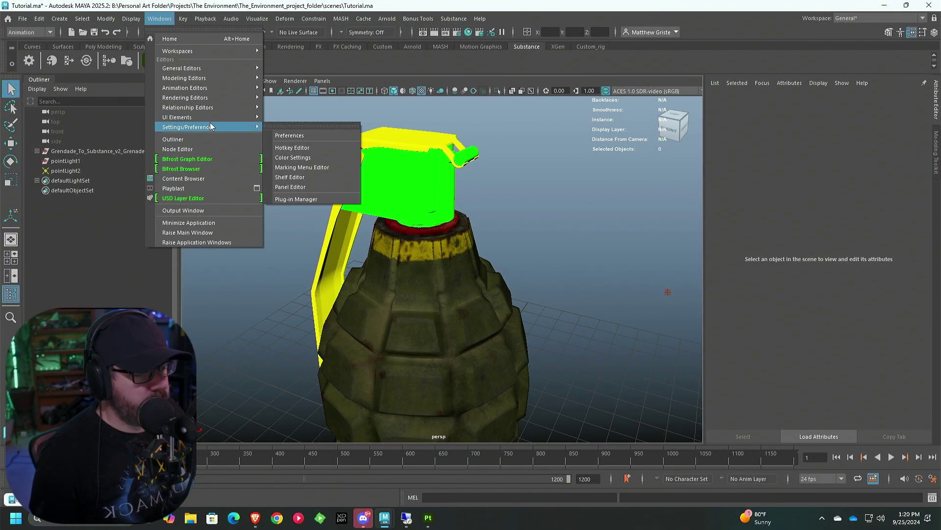
pyautogui.click(297, 199)
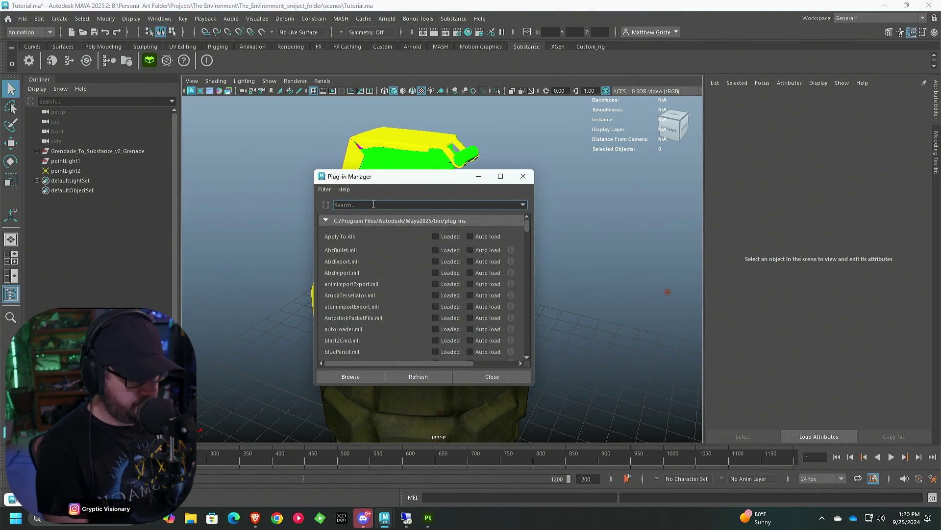
pyautogui.write('subst')
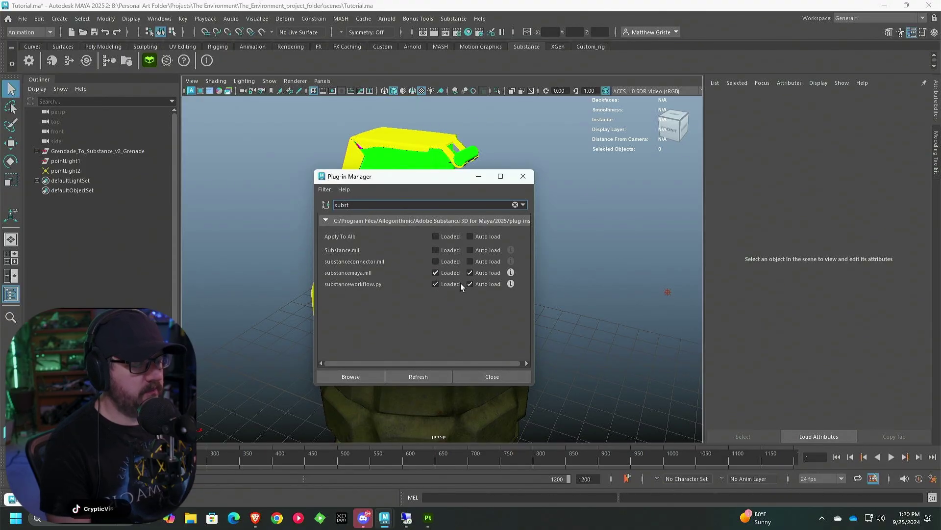
pyautogui.click(522, 176)
# Apply the Substance Arnold workflow to the Grenade_Trigger_Body_ID BaseColor, Emissive, Height, Metalness, Normal and Roughness maps.
pyautogui.click(110, 63)
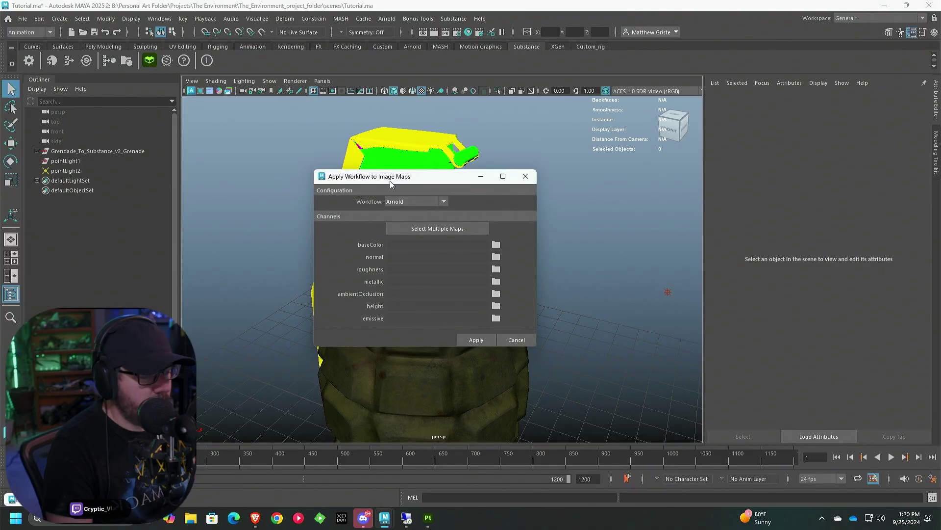
pyautogui.click(433, 228)
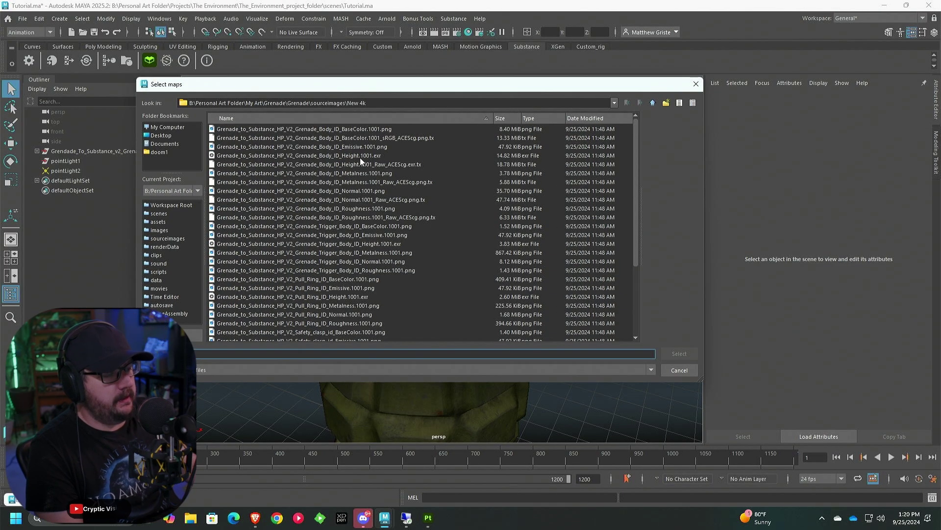
pyautogui.scroll(-1, 325, 168)
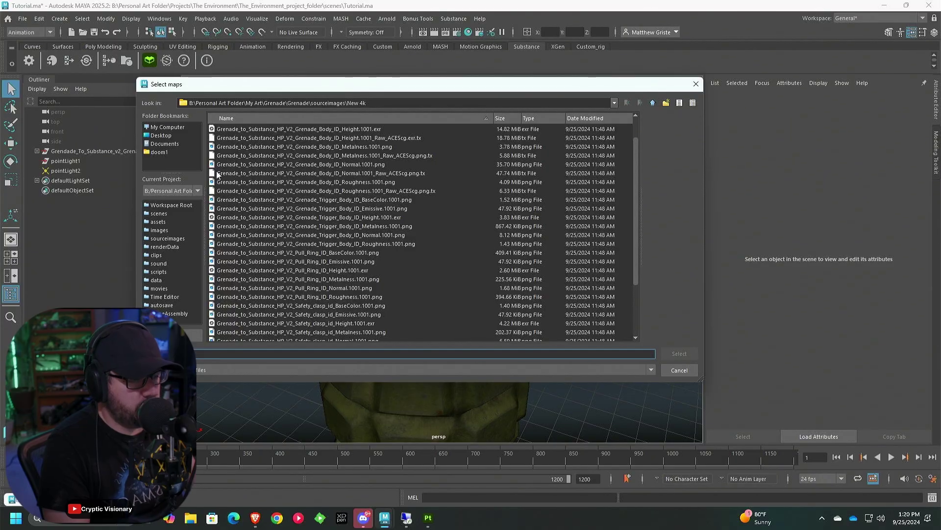
pyautogui.click(331, 199)
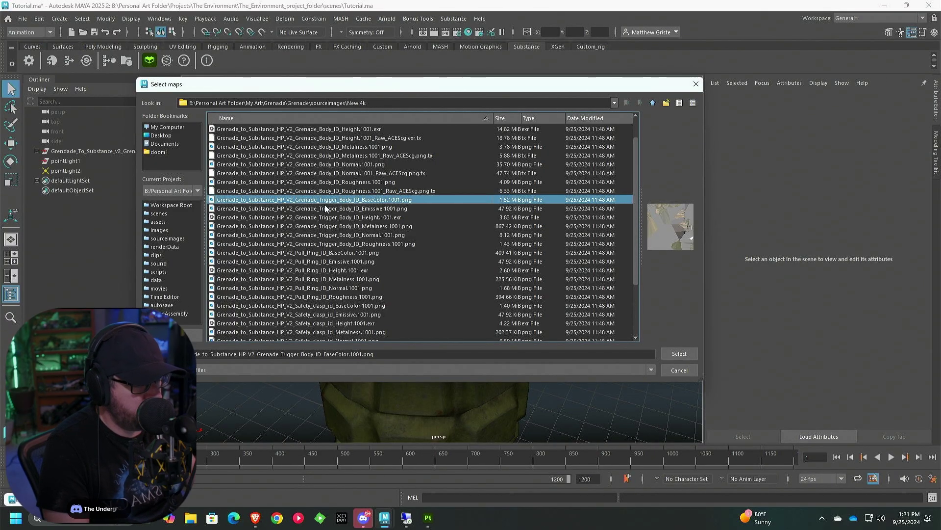
pyautogui.keyDown('shift'); pyautogui.click(316, 242); pyautogui.keyUp('shift')
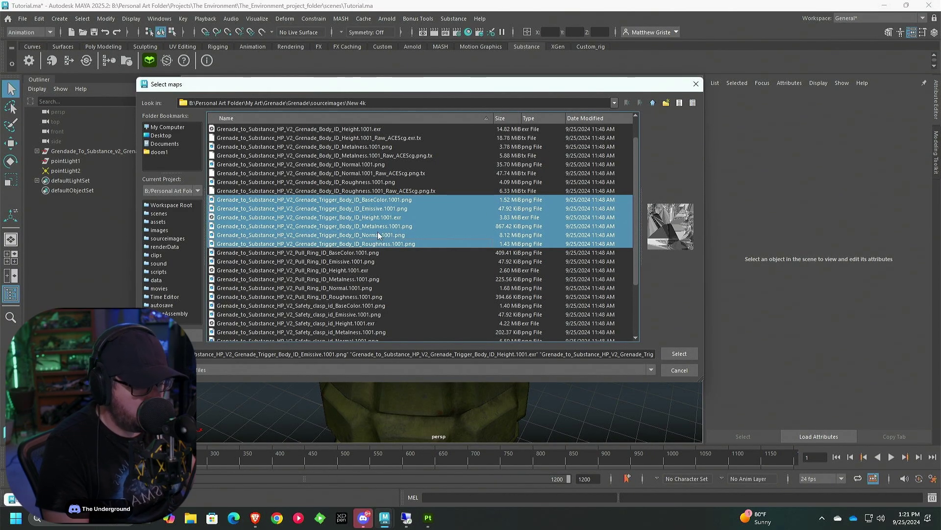
pyautogui.press('Return')
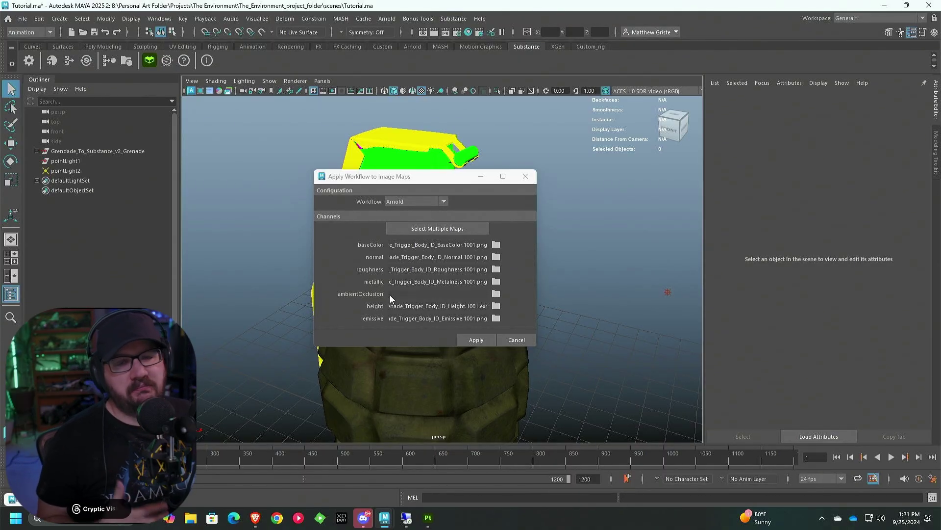
pyautogui.click(484, 339)
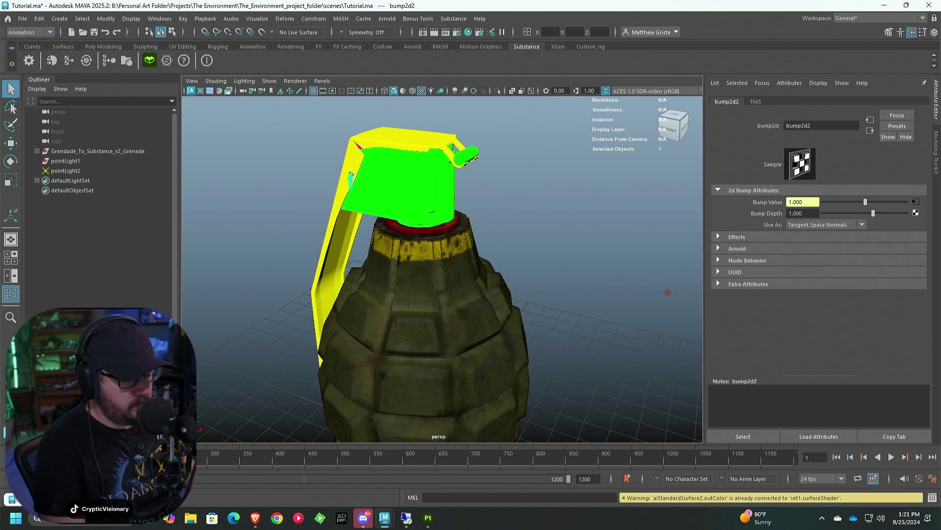
# Clear the Hypershade work area and graph the network of aiStandardSurface2.
pyautogui.click(47, 499)
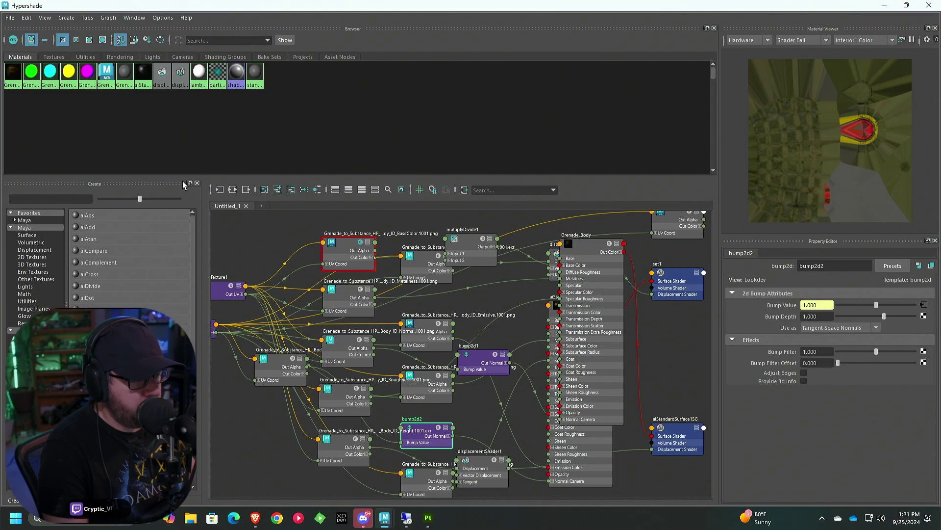
pyautogui.click(263, 191)
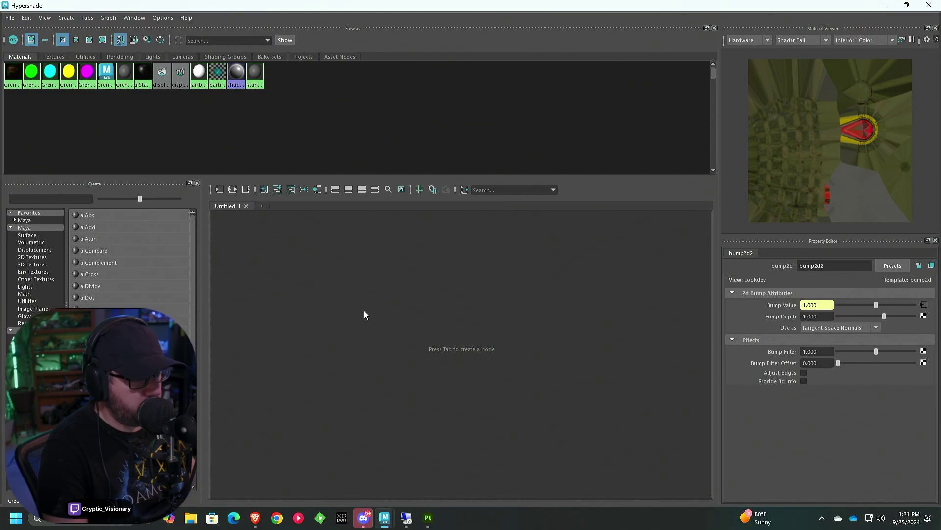
pyautogui.click(143, 74)
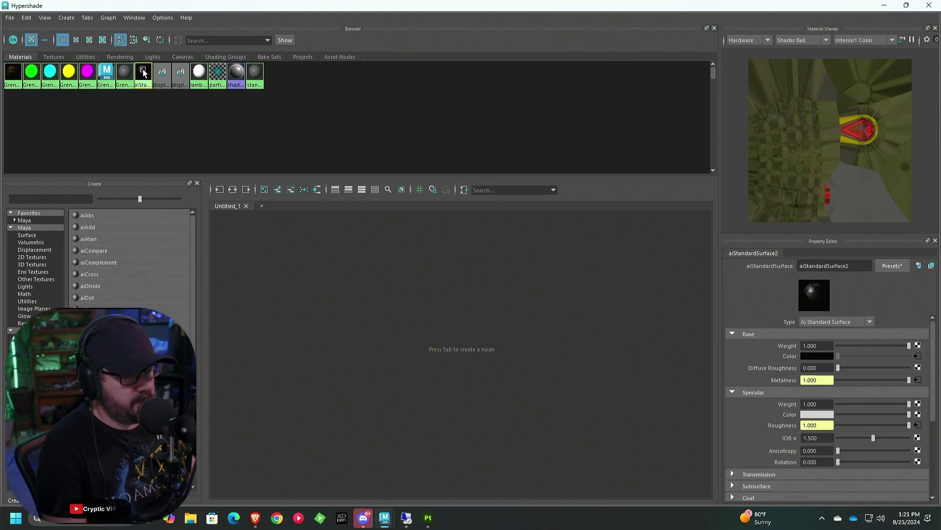
pyautogui.moveTo(145, 76)
pyautogui.mouseDown(button='right')
pyautogui.moveTo(146, 51)
pyautogui.moveTo(145, 94)
pyautogui.mouseUp(button='right')
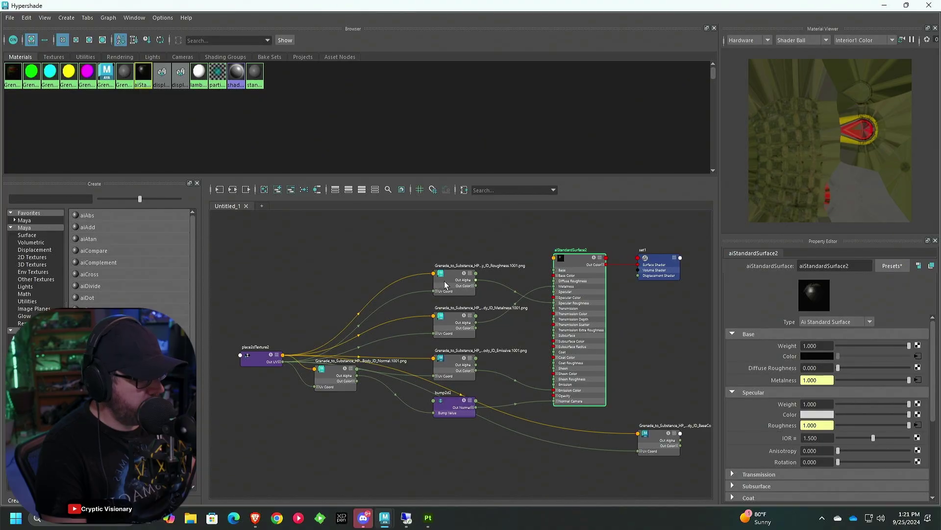
# Move the trigger body's BaseColor file node above the other texture nodes in the aiStandardSurface2 graph.
pyautogui.keyDown('alt'); pyautogui.moveTo(595, 398); pyautogui.dragTo(496, 351, button='middle'); pyautogui.keyUp('alt')
pyautogui.moveTo(548, 381); pyautogui.dragTo(244, 269)
pyautogui.keyDown('alt'); pyautogui.moveTo(261, 279); pyautogui.dragTo(351, 332, button='middle'); pyautogui.keyUp('alt')
pyautogui.moveTo(341, 319); pyautogui.dragTo(338, 250)
pyautogui.keyDown('alt'); pyautogui.moveTo(392, 252); pyautogui.dragTo(407, 278, button='middle'); pyautogui.keyUp('alt')
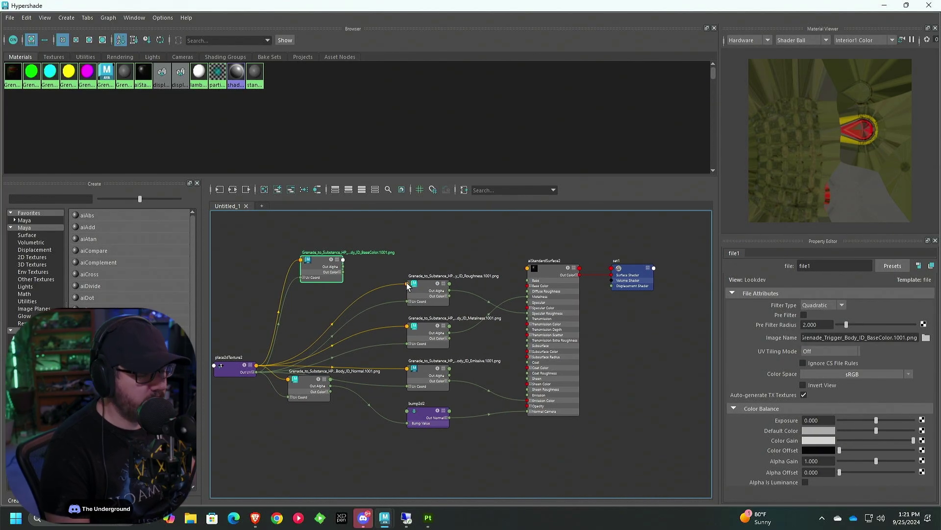
pyautogui.scroll(-2, 408, 278)
pyautogui.moveTo(343, 363); pyautogui.dragTo(333, 381)
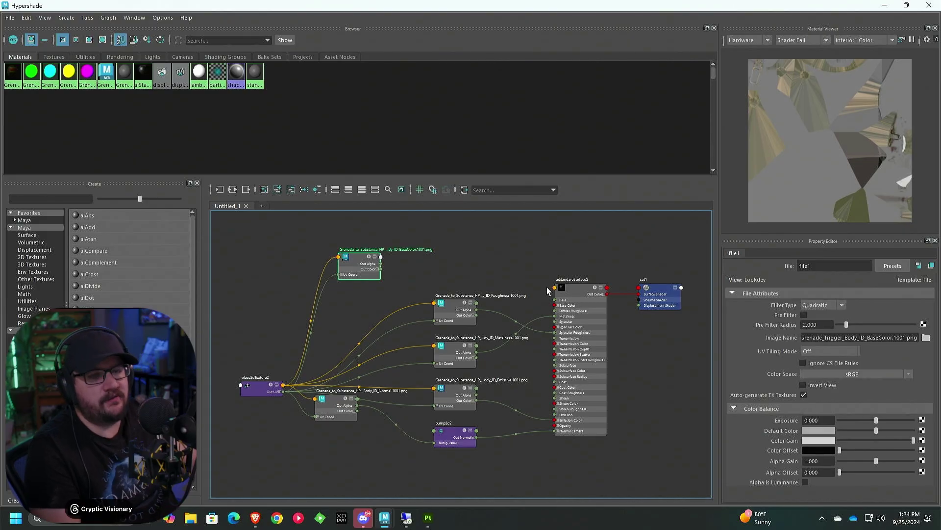
# Reposition the Normal file node level with bump2d2 and move place2dTexture2 clear of the texture nodes.
pyautogui.moveTo(335, 422); pyautogui.dragTo(321, 442)
pyautogui.moveTo(337, 420); pyautogui.dragTo(304, 448)
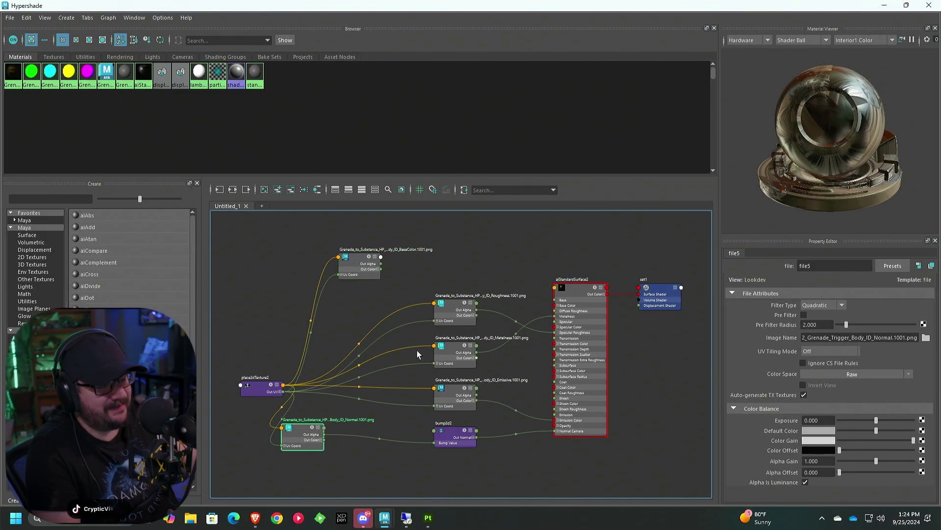
pyautogui.scroll(-3, 395, 275)
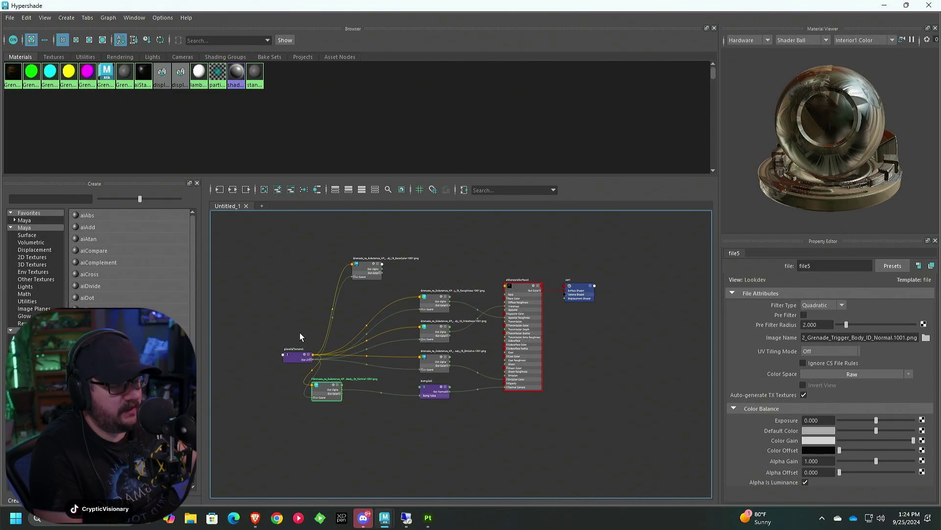
pyautogui.moveTo(292, 360); pyautogui.dragTo(254, 332)
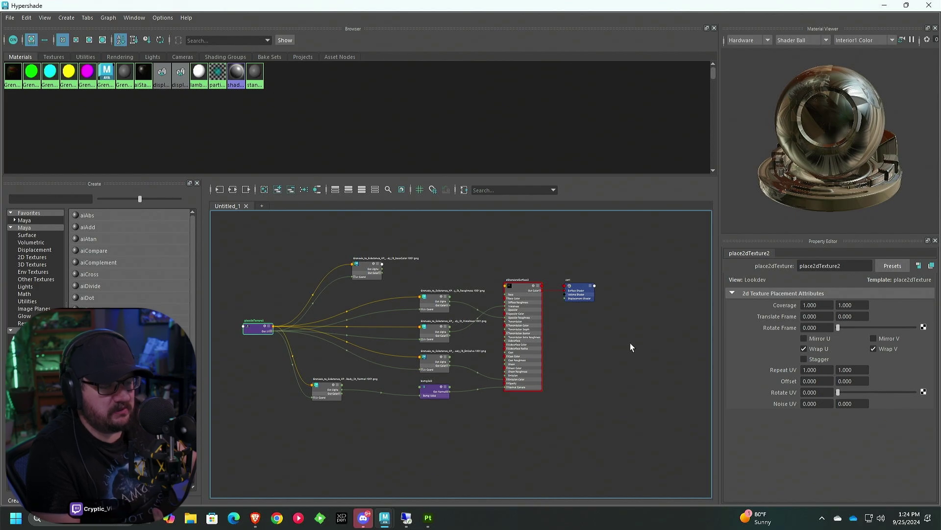
# Graph the Grenade_Body network for comparison and return to the aiStandardSurface2 network.
pyautogui.moveTo(88, 78); pyautogui.dragTo(75, 107, button='right')
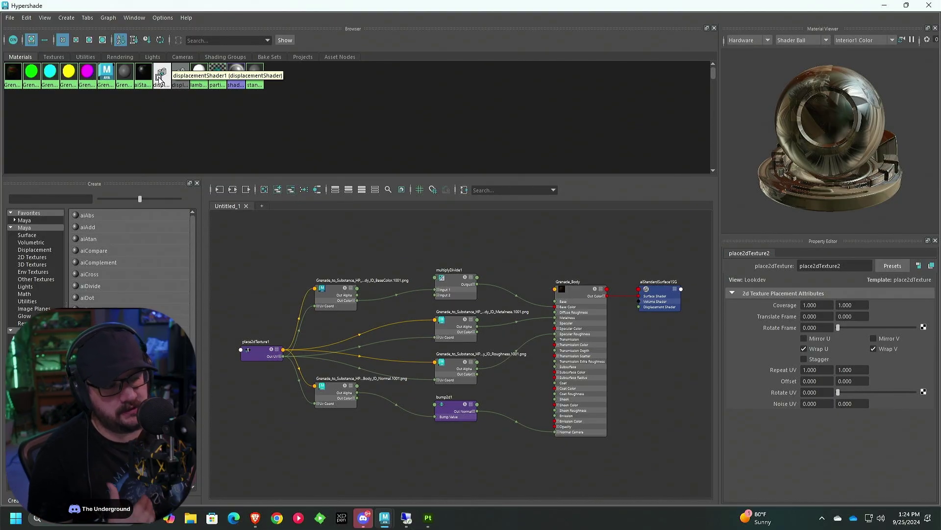
pyautogui.moveTo(142, 77); pyautogui.dragTo(158, 110, button='right')
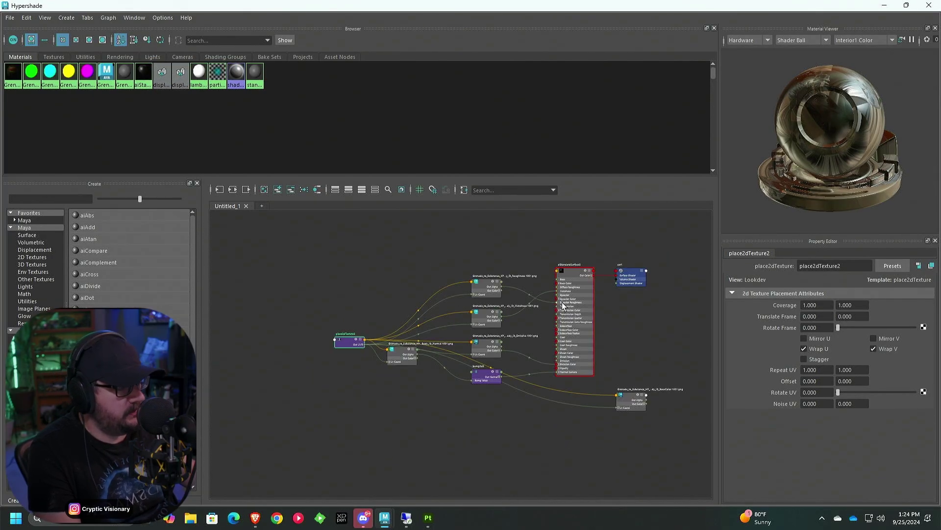
# Place the BaseColor file node above the other maps and display the attributes of set1 and displacementShader2.
pyautogui.moveTo(617, 420); pyautogui.dragTo(315, 246)
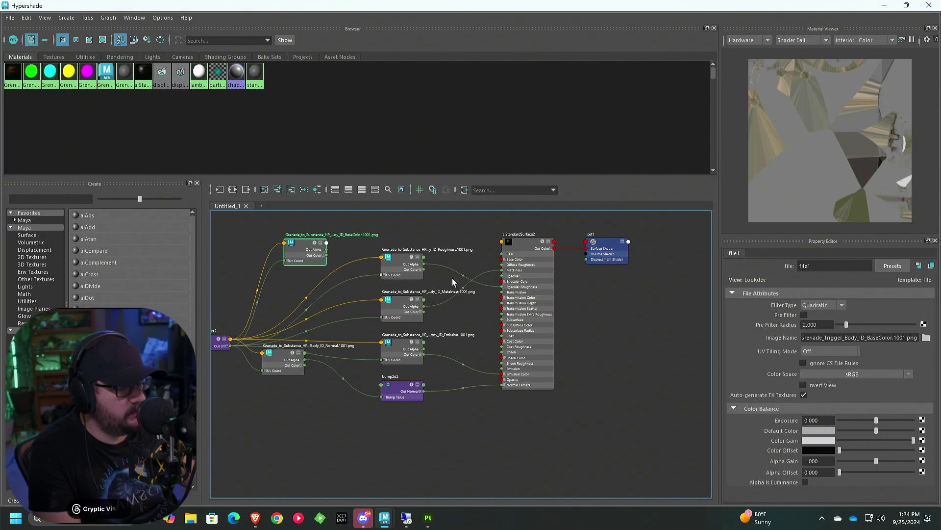
pyautogui.click(606, 261)
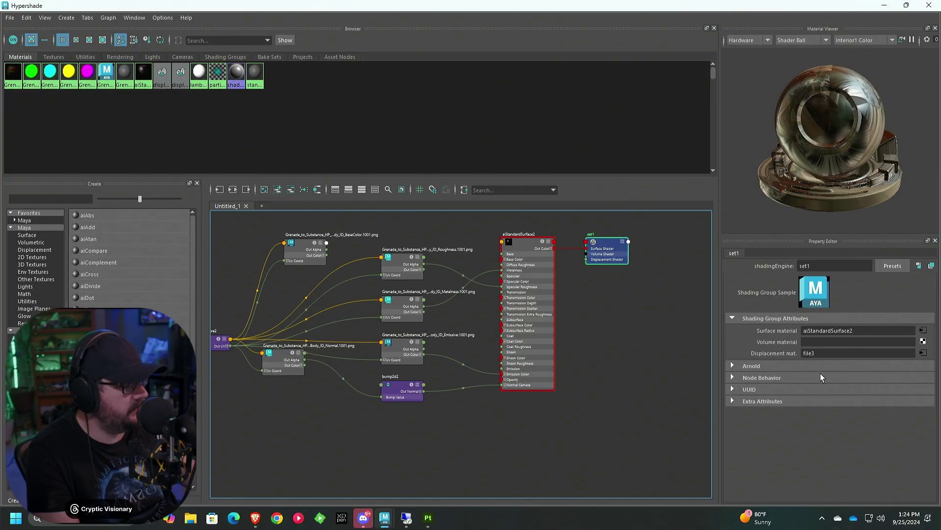
pyautogui.click(784, 352)
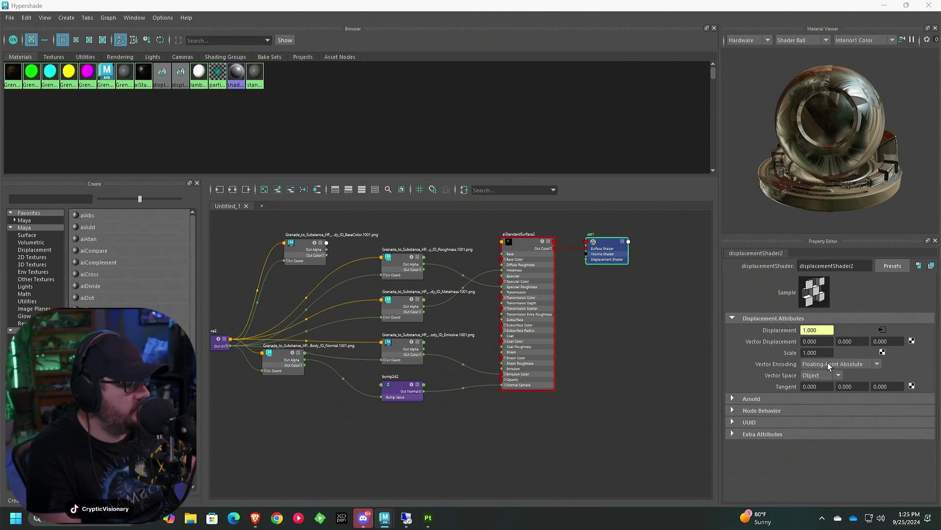
# Set the displacement scale of displacementShader2 to 0.1.
pyautogui.moveTo(826, 353); pyautogui.dragTo(741, 359)
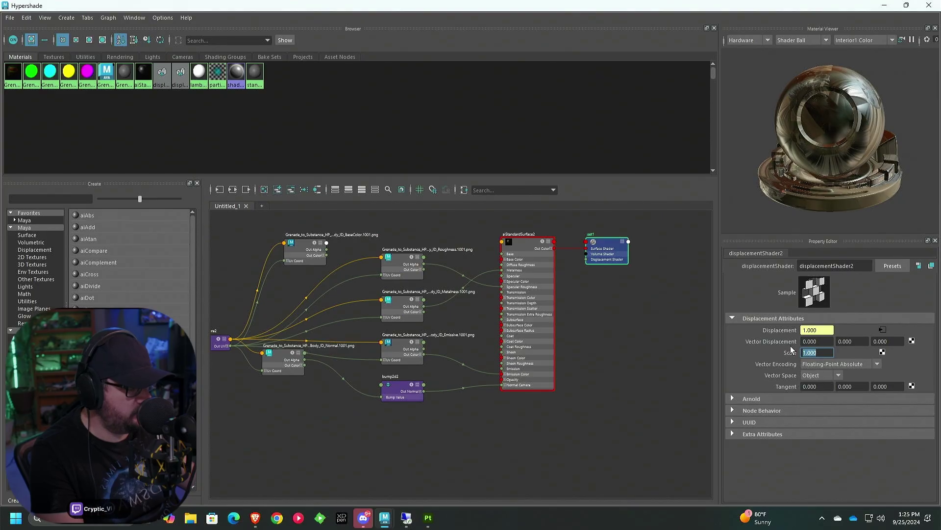
pyautogui.write('0.1')
pyautogui.press('Return')
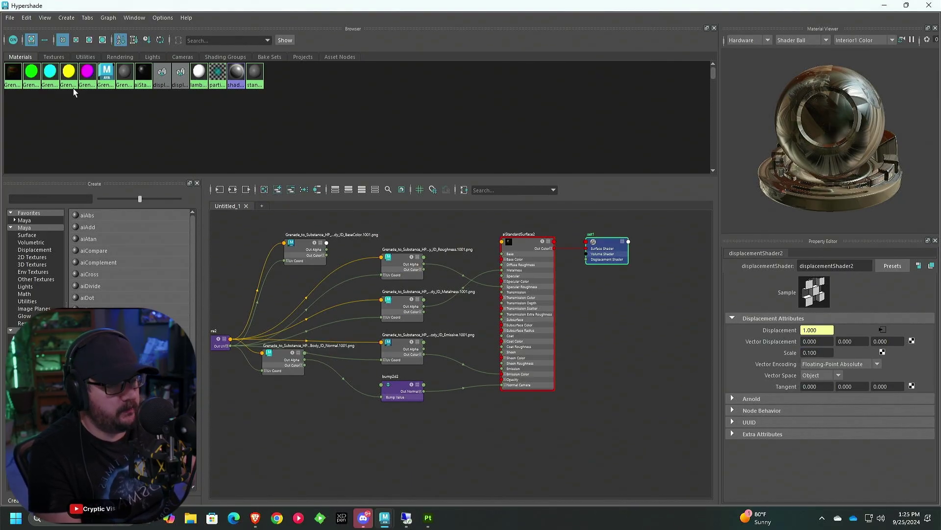
# Rename the aiStandardSurface2 material to Trigger_Mat.
pyautogui.moveTo(88, 74); pyautogui.dragTo(154, 50, button='right')
pyautogui.rightClick(142, 76)
pyautogui.click(520, 288)
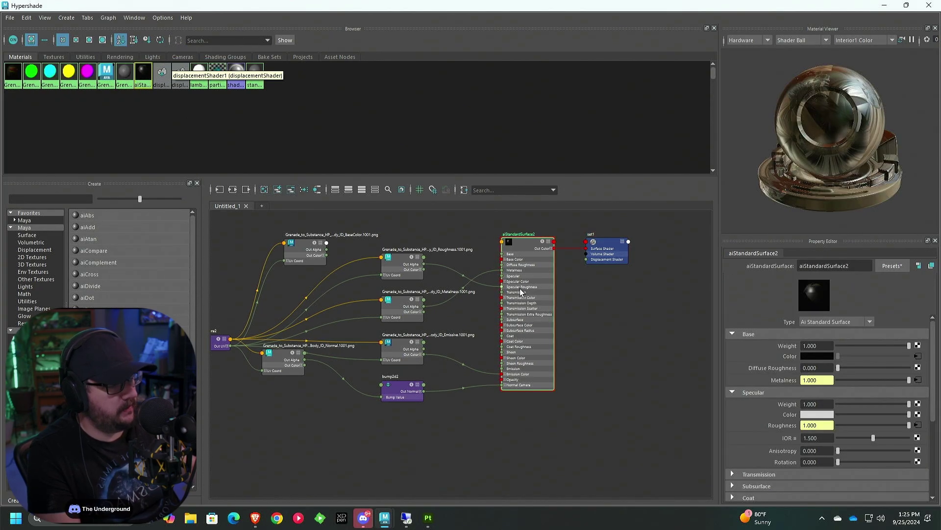
pyautogui.doubleClick(865, 270)
pyautogui.write('T')
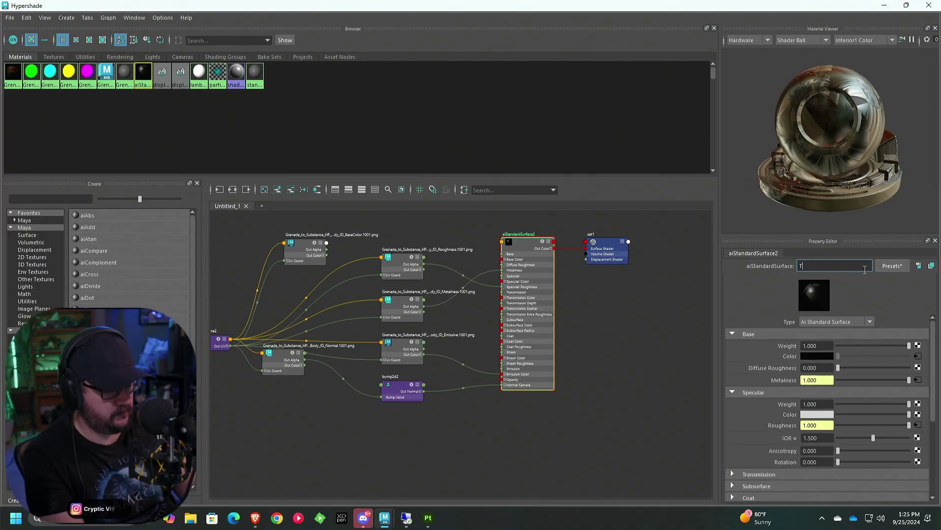
pyautogui.write('rigger_Mat')
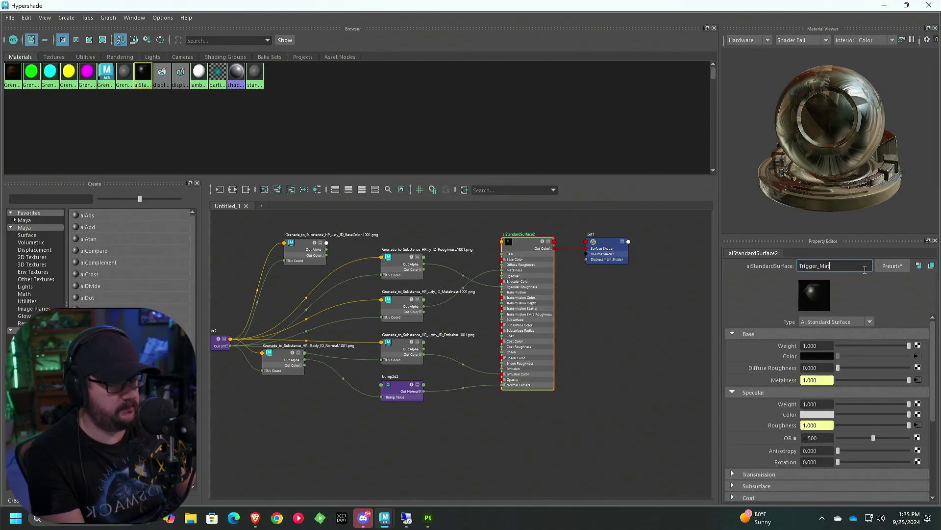
pyautogui.press('Return')
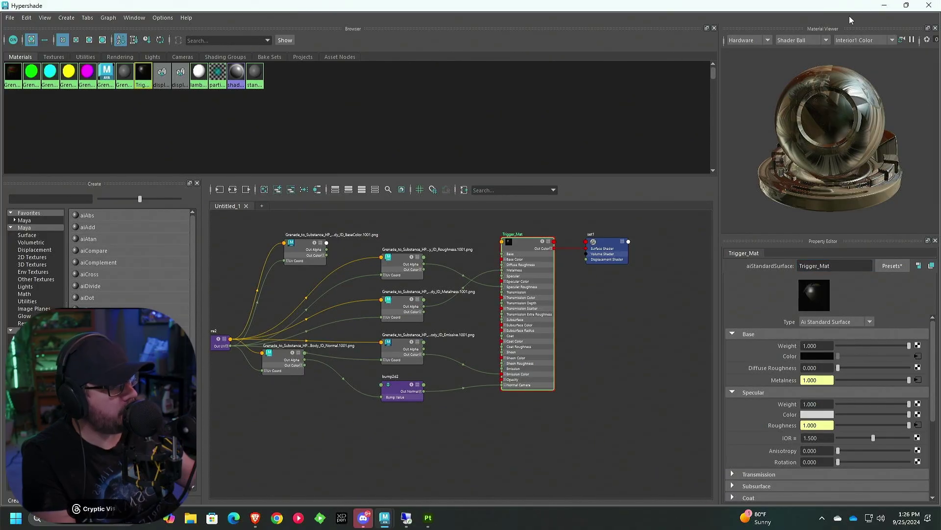
# Preview the grenade's trigger and body in the viewport with the Arnold renderer and return to Viewport 2.0.
pyautogui.click(885, 6)
pyautogui.keyDown('alt'); pyautogui.moveTo(443, 207); pyautogui.dragTo(417, 259); pyautogui.keyUp('alt')
pyautogui.click(296, 81)
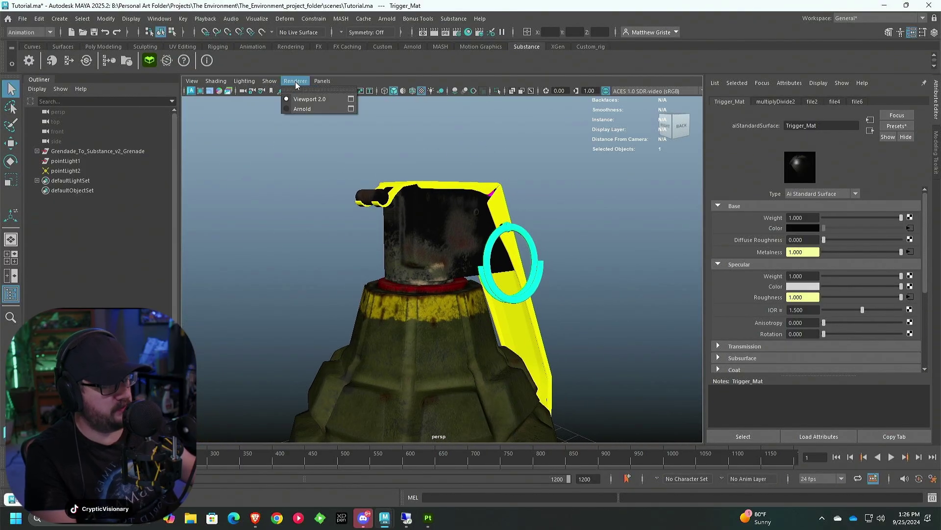
pyautogui.click(304, 108)
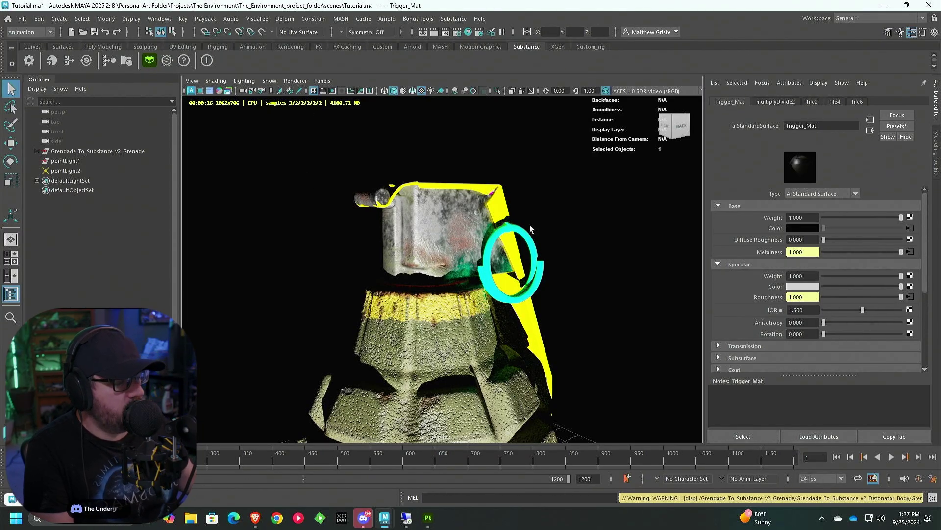
pyautogui.click(295, 81)
pyautogui.click(307, 91)
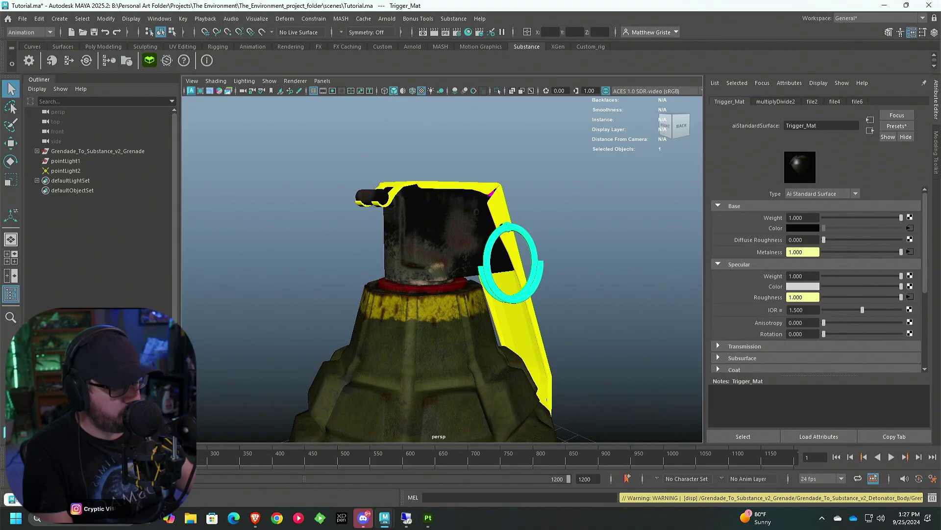
# Graph the Grenade_Body network in Hypershade and move place2dTexture1 away from the texture nodes.
pyautogui.click(47, 498)
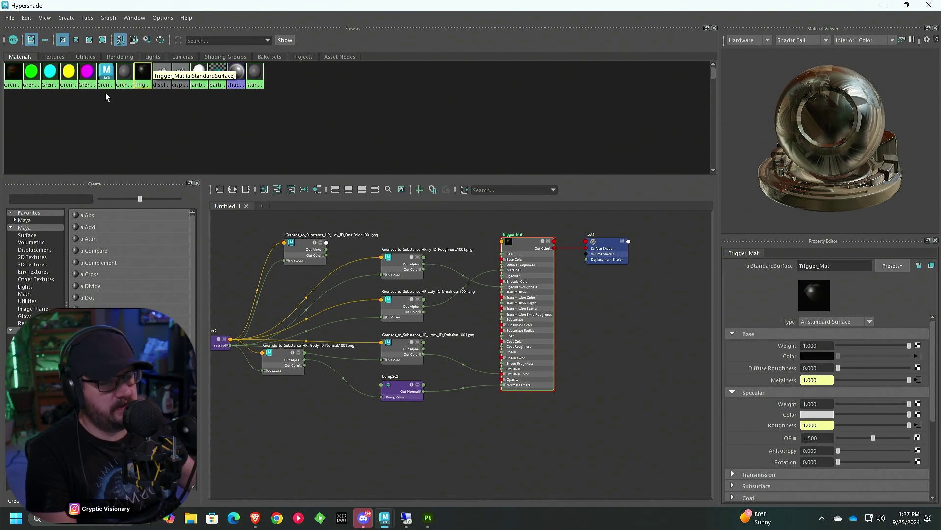
pyautogui.moveTo(14, 78); pyautogui.dragTo(89, 106, button='right')
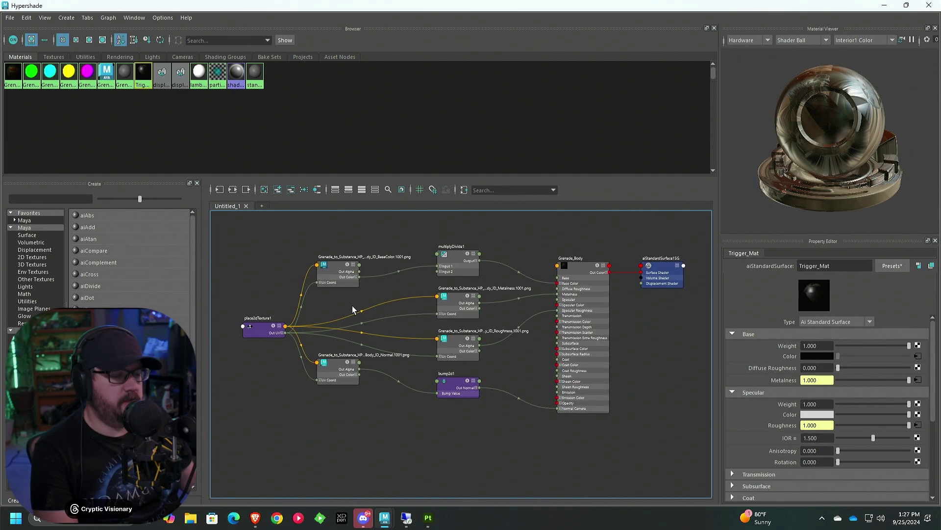
pyautogui.click(265, 328)
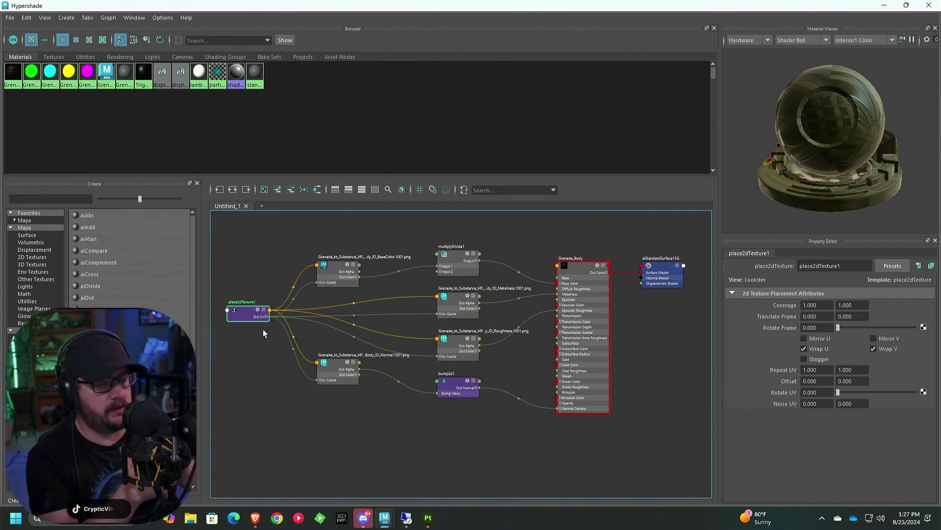
pyautogui.moveTo(248, 314); pyautogui.dragTo(243, 324)
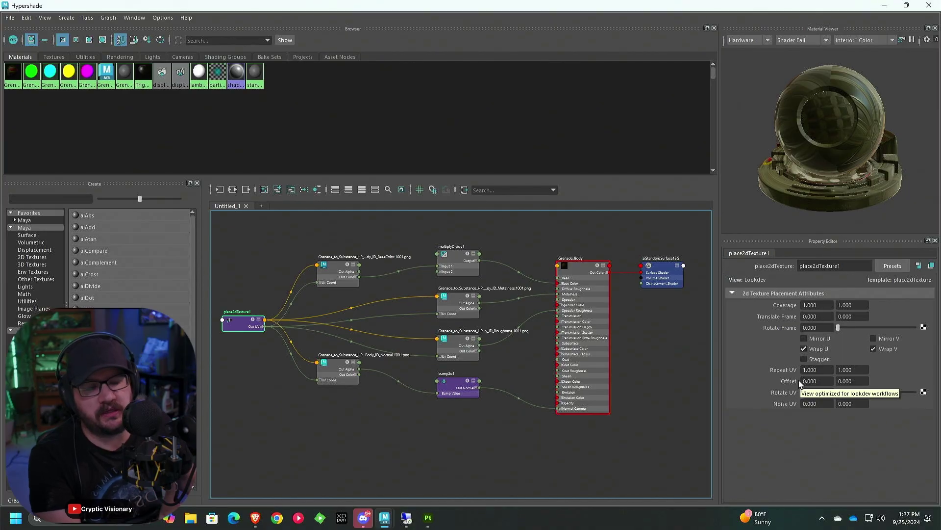
# Try a Repeat UV of 4 by 4 on place2dTexture1, check the grenade in the viewport, and undo the change.
pyautogui.doubleClick(826, 372)
pyautogui.write('4')
pyautogui.press('Tab')
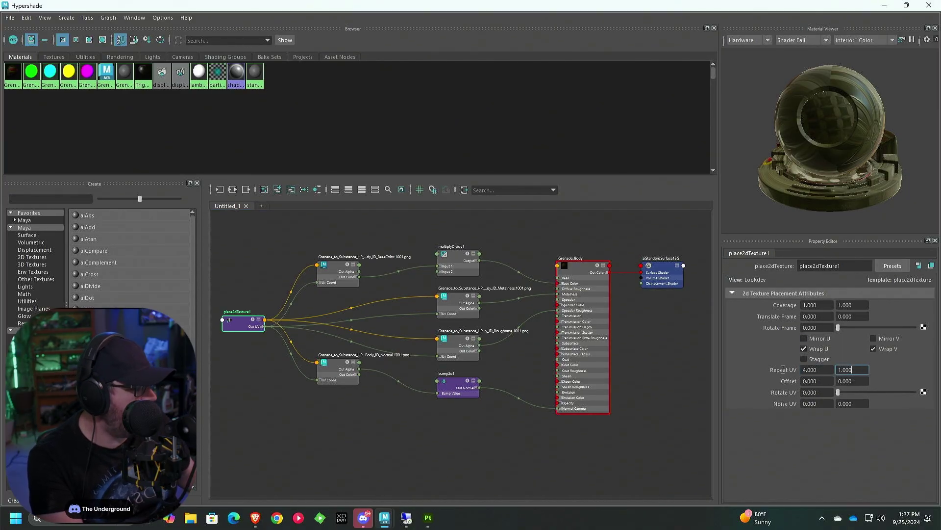
pyautogui.write('4')
pyautogui.press('Return')
pyautogui.click(882, 7)
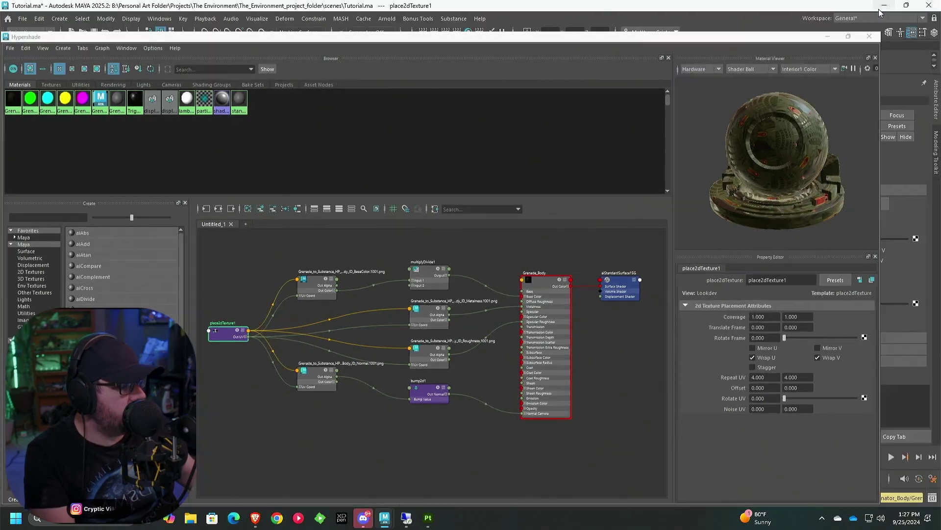
pyautogui.keyDown('alt'); pyautogui.moveTo(524, 333); pyautogui.dragTo(510, 275); pyautogui.keyUp('alt')
pyautogui.scroll(-4, 527, 230)
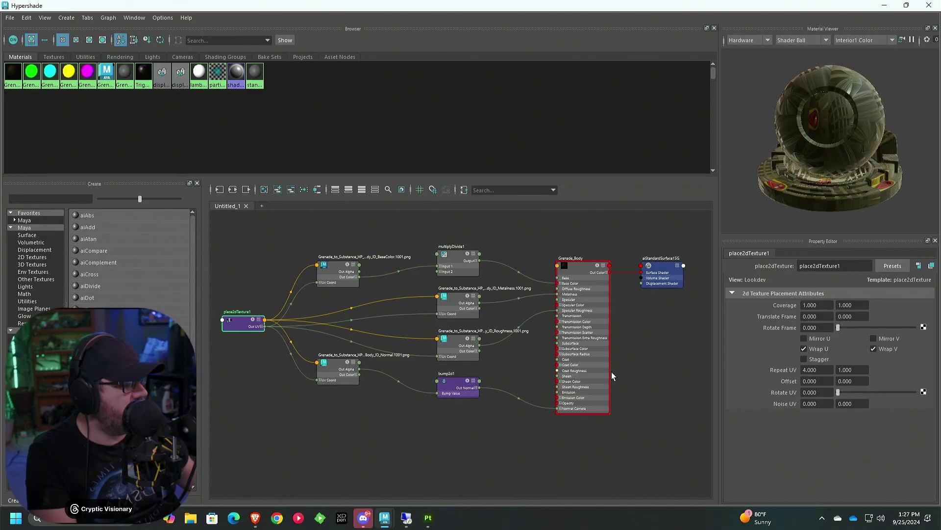
pyautogui.hotkey('ctrl', 'z')
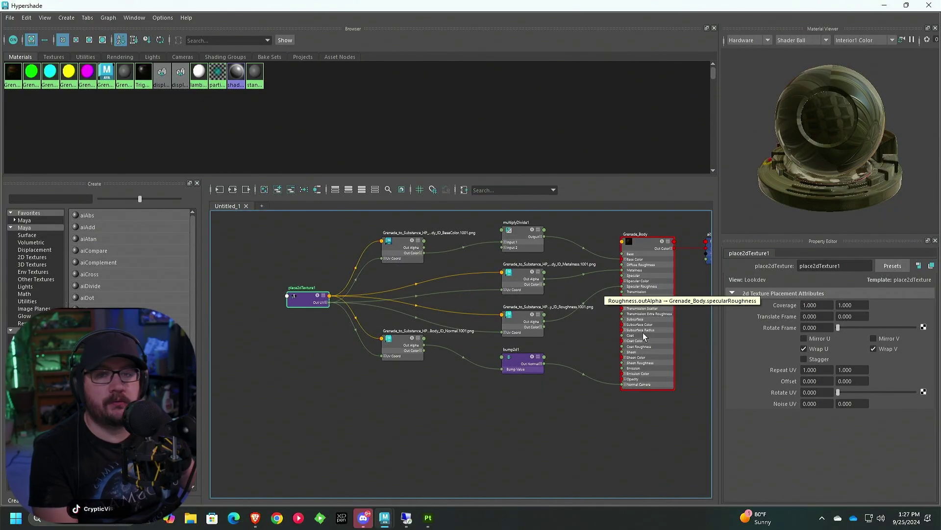
# Arrange multiplyDivide1 and the Metalness and Roughness file nodes in a column between the BaseColor and Normal file nodes.
pyautogui.keyDown('alt'); pyautogui.moveTo(480, 285); pyautogui.dragTo(459, 305, button='middle'); pyautogui.keyUp('alt')
pyautogui.click(379, 261)
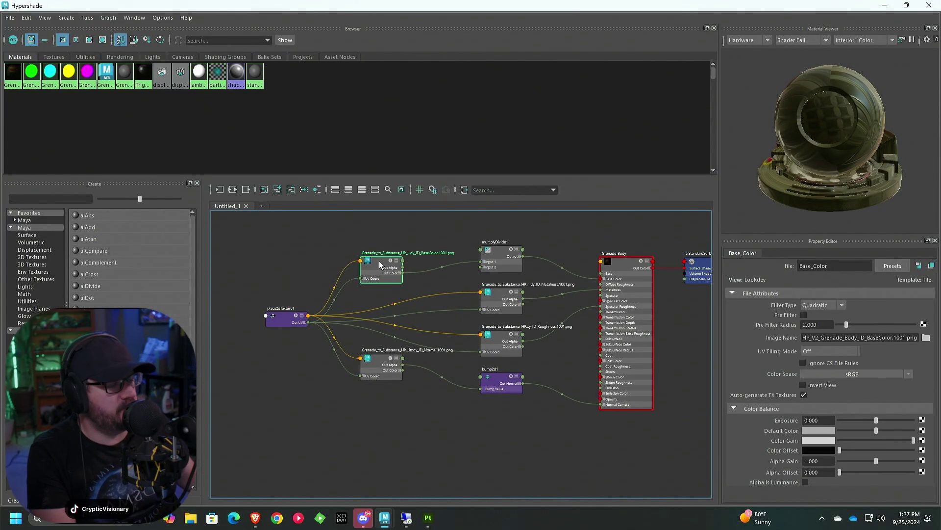
pyautogui.moveTo(379, 261); pyautogui.dragTo(390, 226)
pyautogui.moveTo(385, 375); pyautogui.dragTo(390, 421)
pyautogui.moveTo(501, 237); pyautogui.dragTo(502, 336)
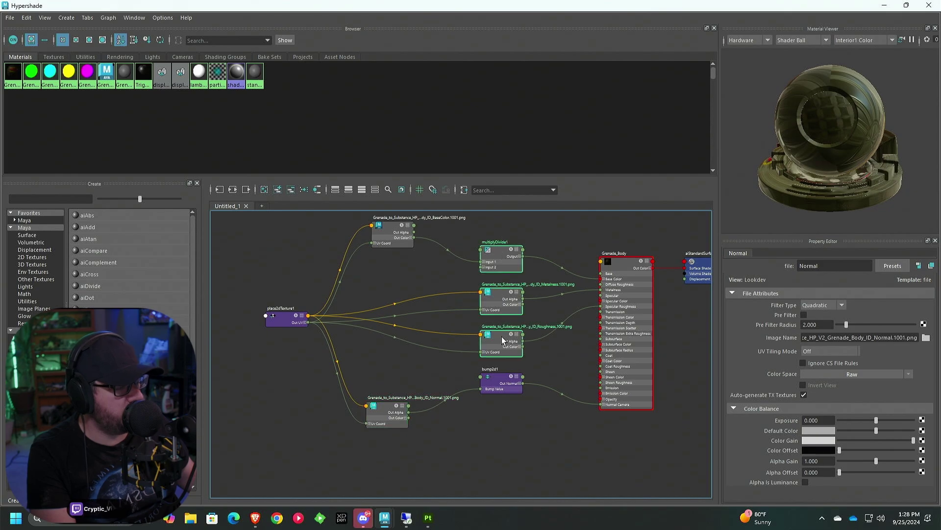
pyautogui.moveTo(502, 259); pyautogui.dragTo(392, 275)
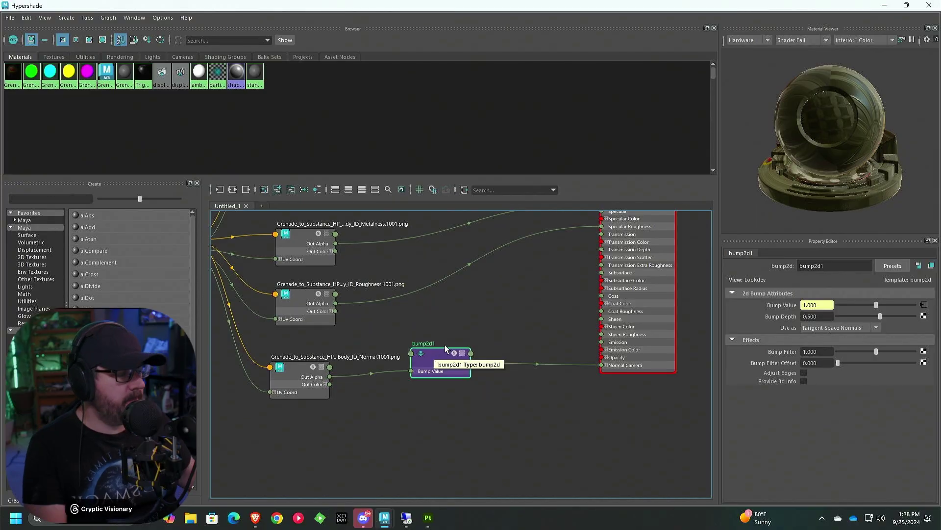
# Move the Grenade_Body material node closer to the texture nodes and reposition the aiStandardSurface1SG node beside it.
pyautogui.scroll(-2, 455, 344)
pyautogui.keyDown('alt'); pyautogui.moveTo(497, 306); pyautogui.dragTo(351, 354, button='middle'); pyautogui.keyUp('alt')
pyautogui.moveTo(418, 276); pyautogui.dragTo(359, 276)
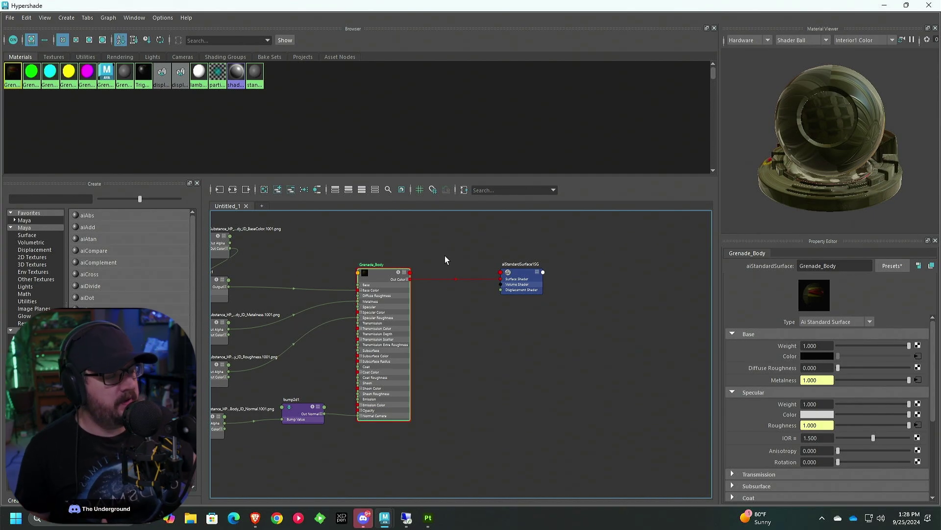
pyautogui.moveTo(532, 273); pyautogui.dragTo(479, 294)
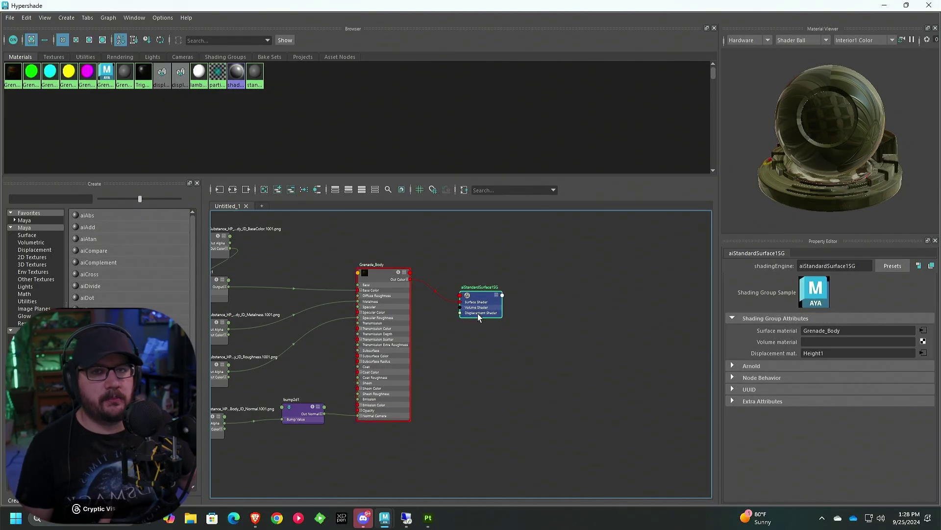
pyautogui.scroll(-2, 462, 335)
pyautogui.scroll(1, 457, 339)
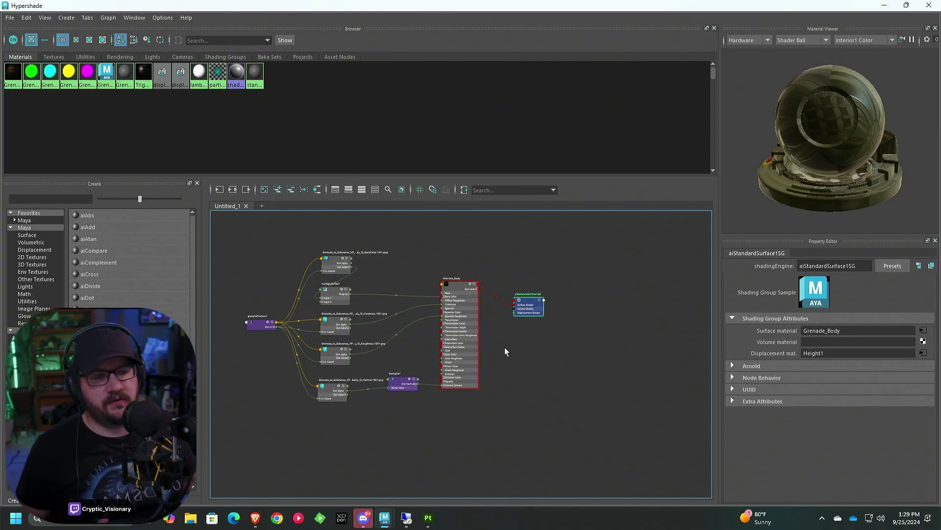
pyautogui.moveTo(525, 311); pyautogui.dragTo(550, 312)
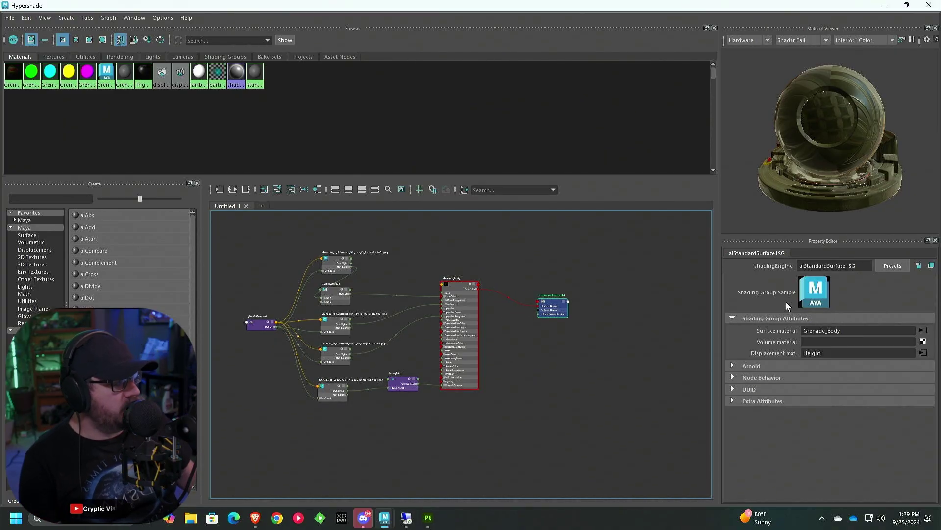
# Display the attributes of displacementShader1 and its Height1 file, and add displacementShader1 to the Grenade_Body graph below bump2d1.
pyautogui.rightClick(780, 353)
pyautogui.click(807, 362)
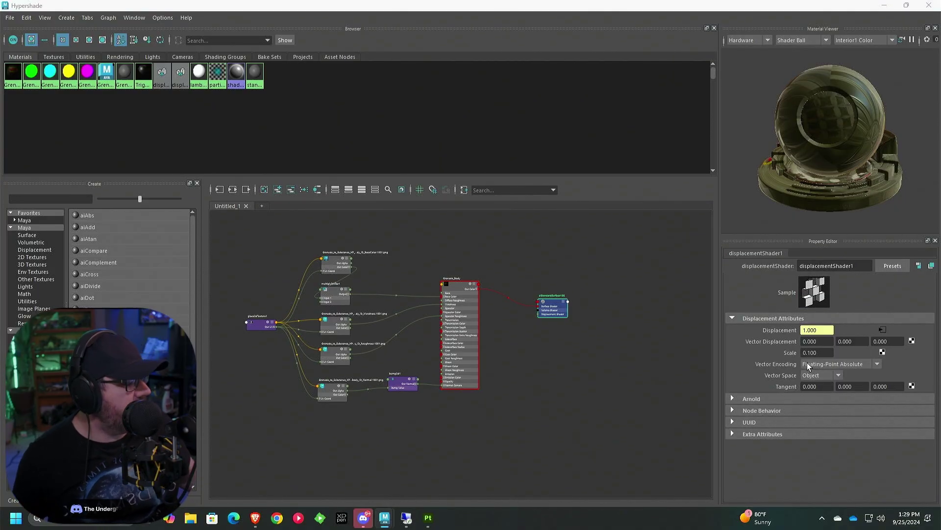
pyautogui.click(879, 328)
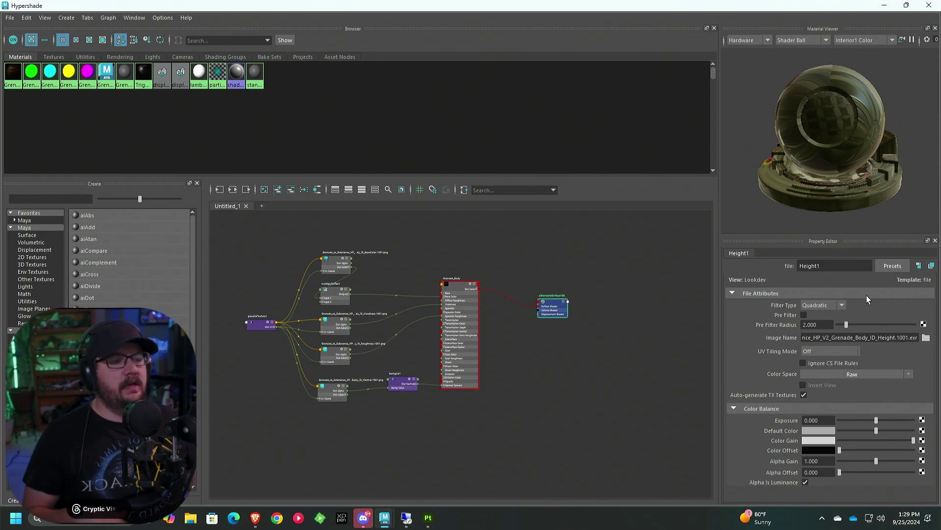
pyautogui.moveTo(163, 73); pyautogui.dragTo(393, 433)
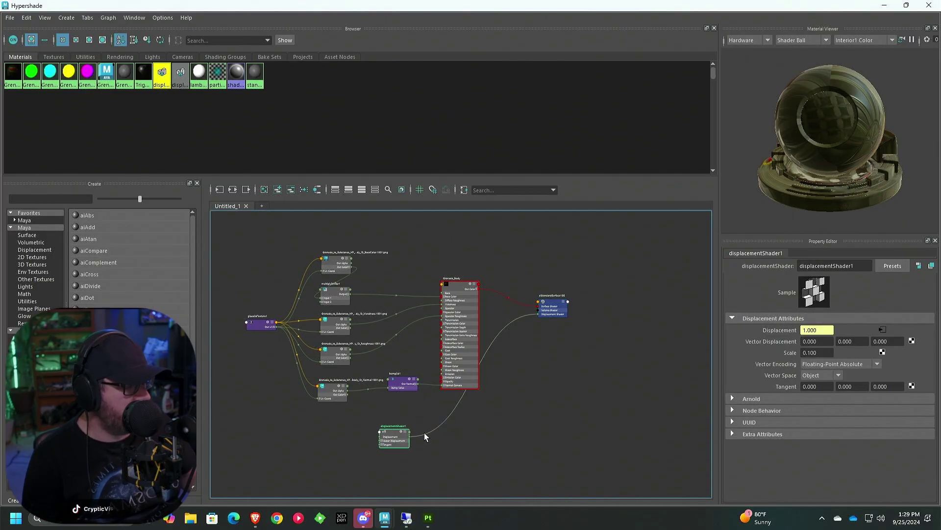